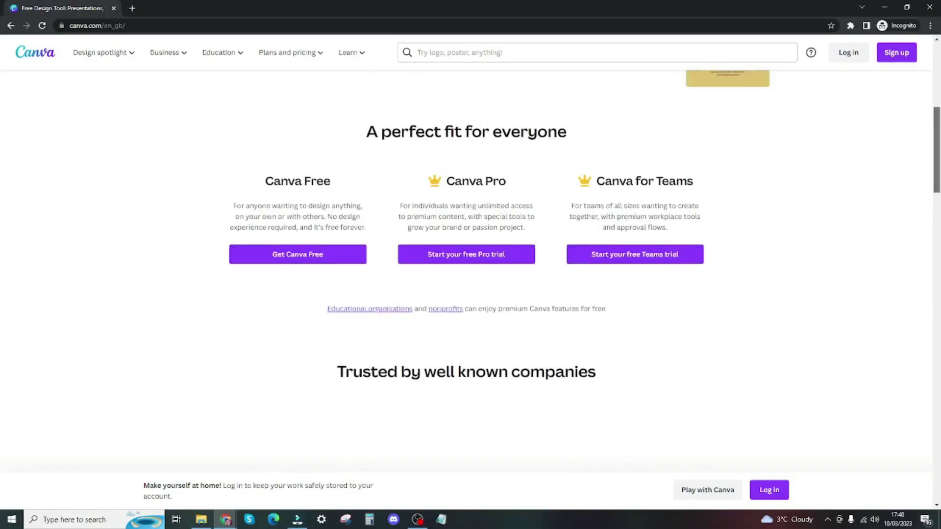
Zoom in and scroll through the Amazon 'pretty notebook' results for cover ideas.
scroll(471, 265, up, 8)
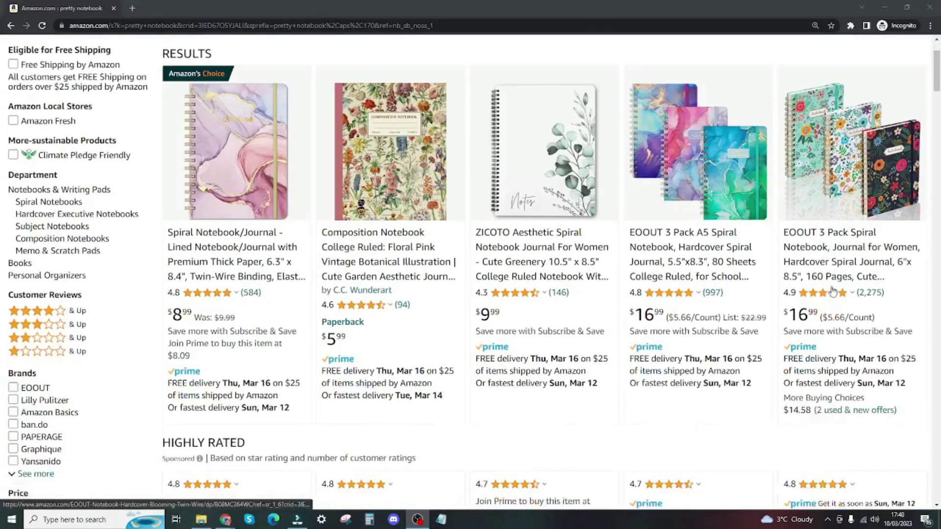
key(ctrl+plus)
scroll(833, 290, down, 5)
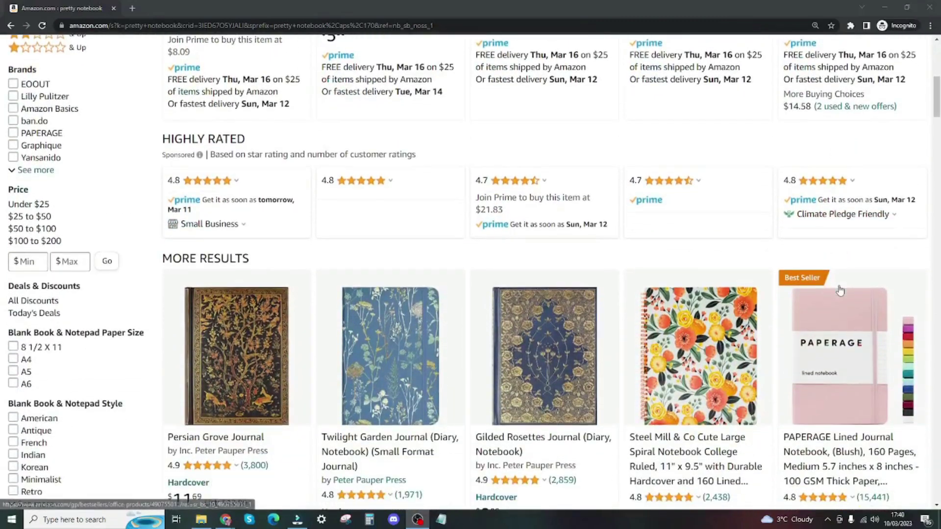
scroll(840, 290, down, 5)
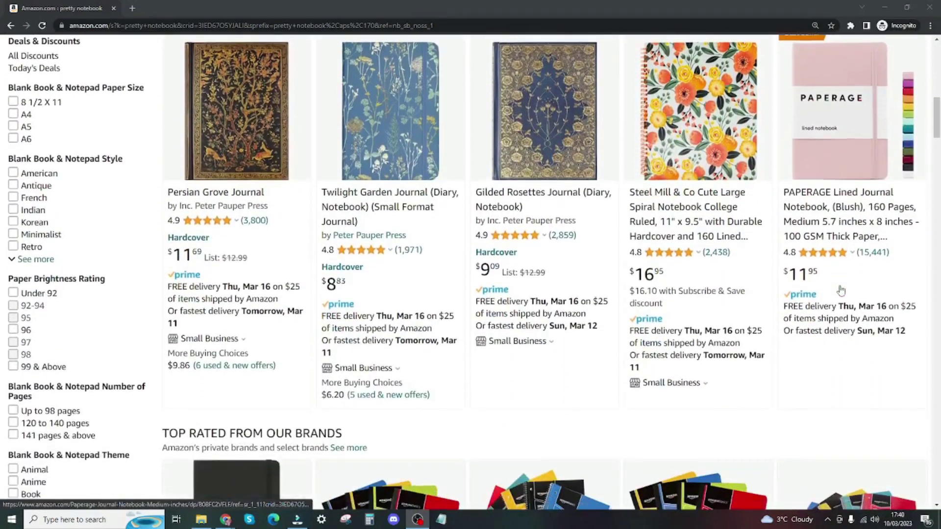
scroll(839, 290, down, 2)
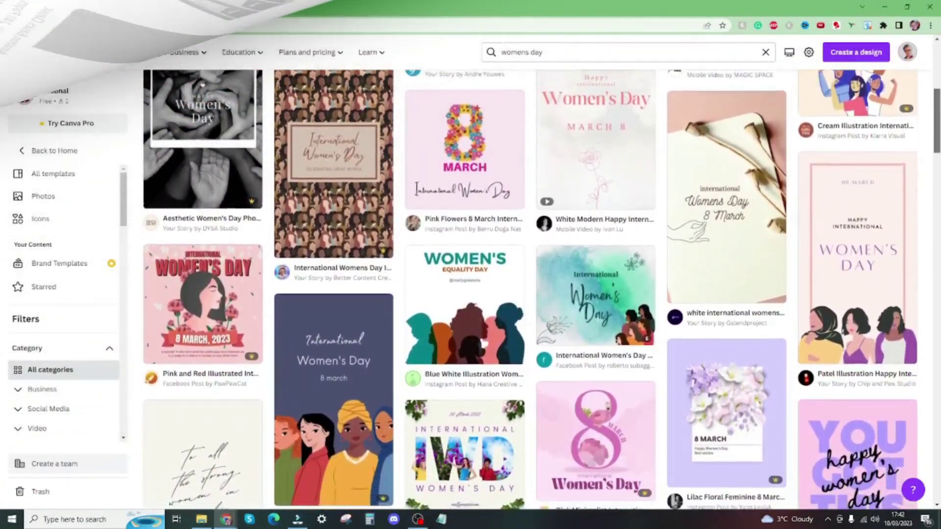
scroll(471, 289, down, 5)
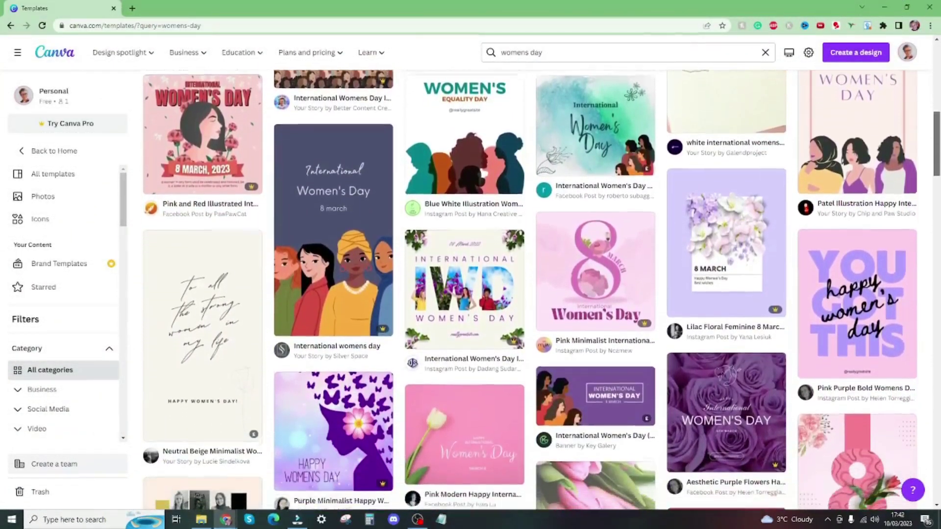
scroll(470, 289, down, 5)
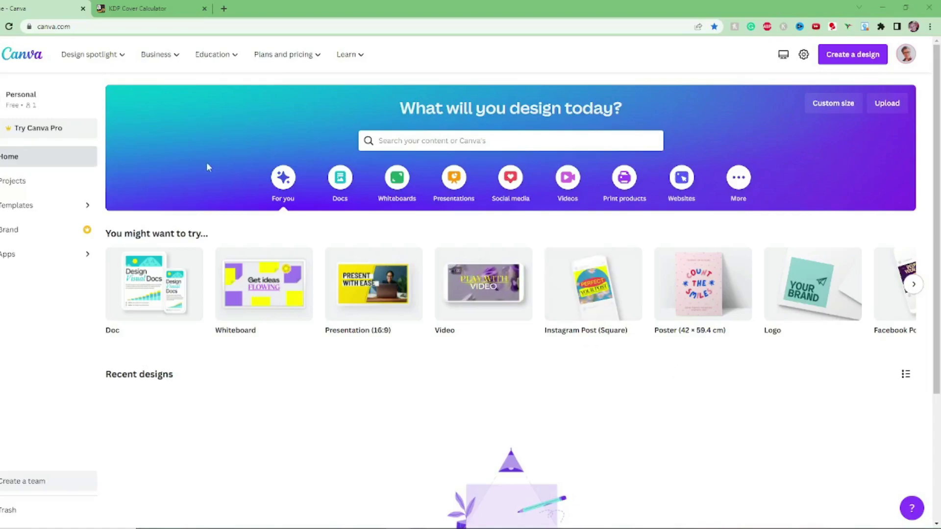
In the KDP calculator, choose Paperback binding, Black & white interior and White paper.
click(166, 8)
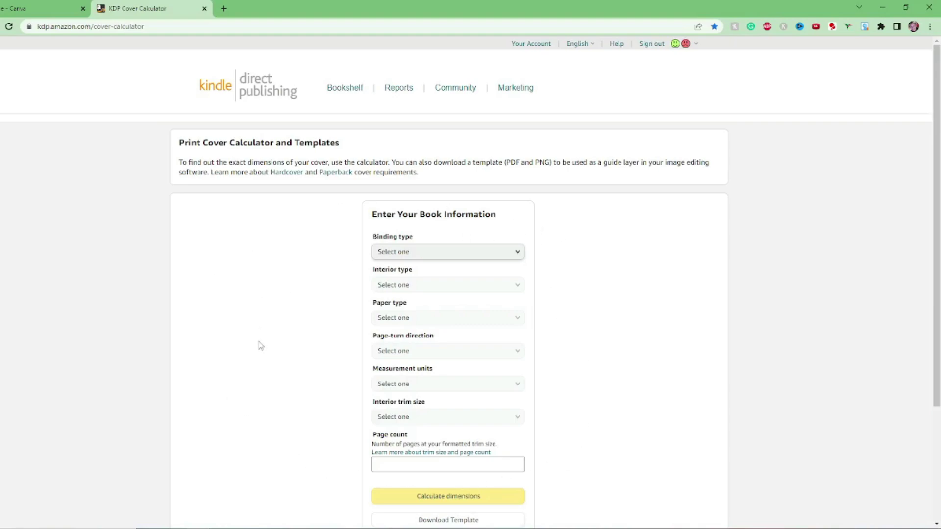
scroll(261, 346, down, 2)
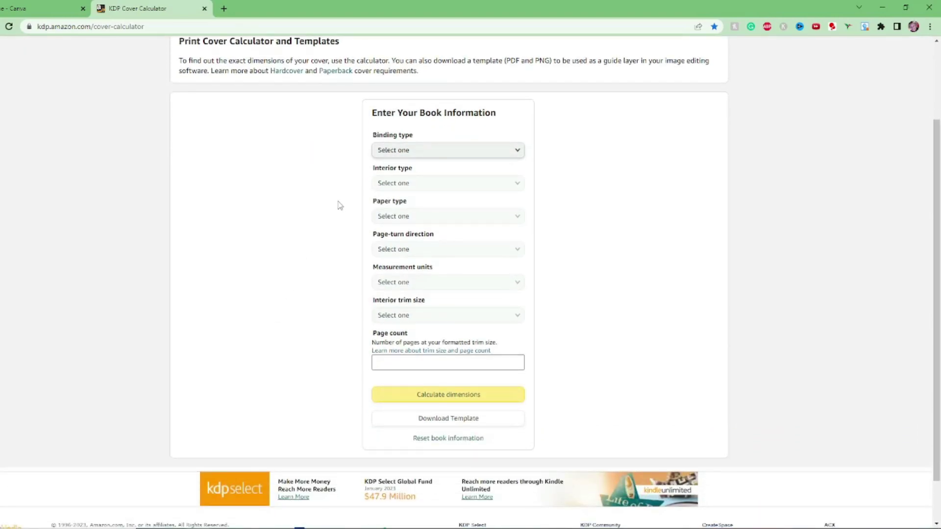
click(442, 152)
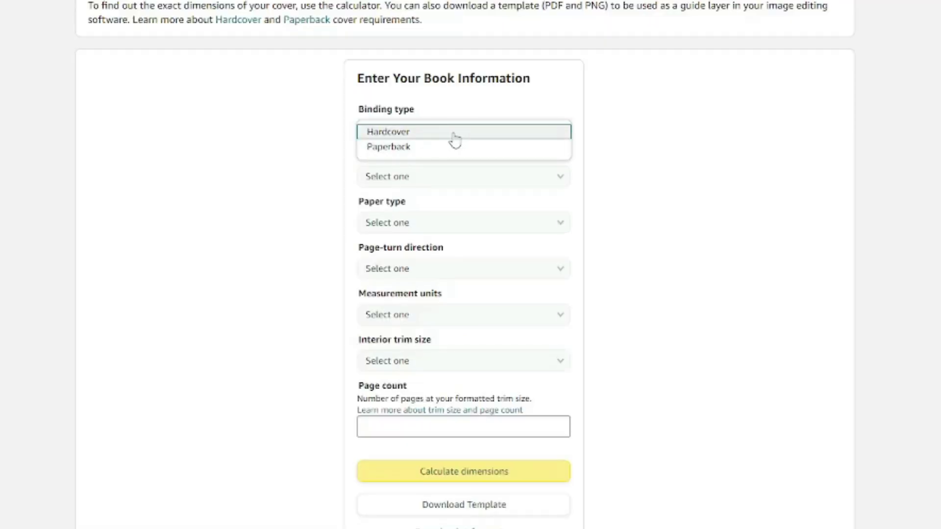
click(418, 154)
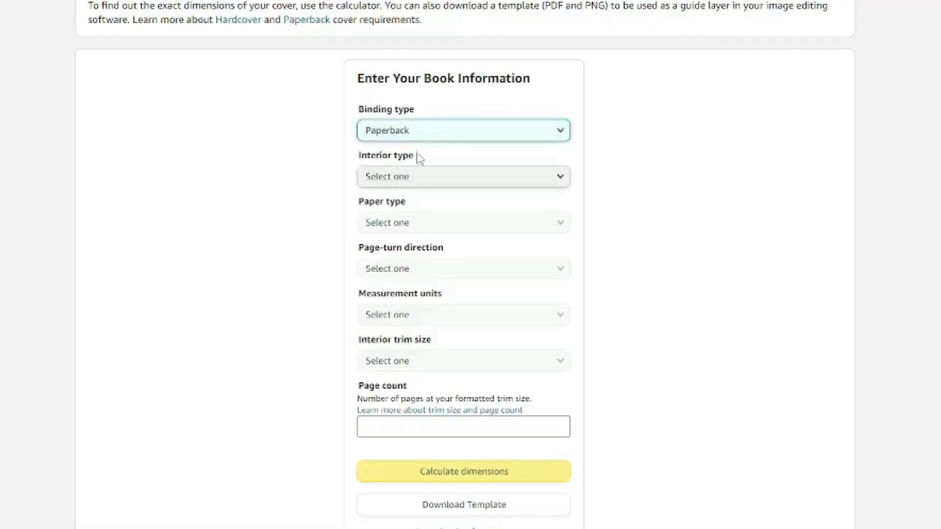
click(432, 179)
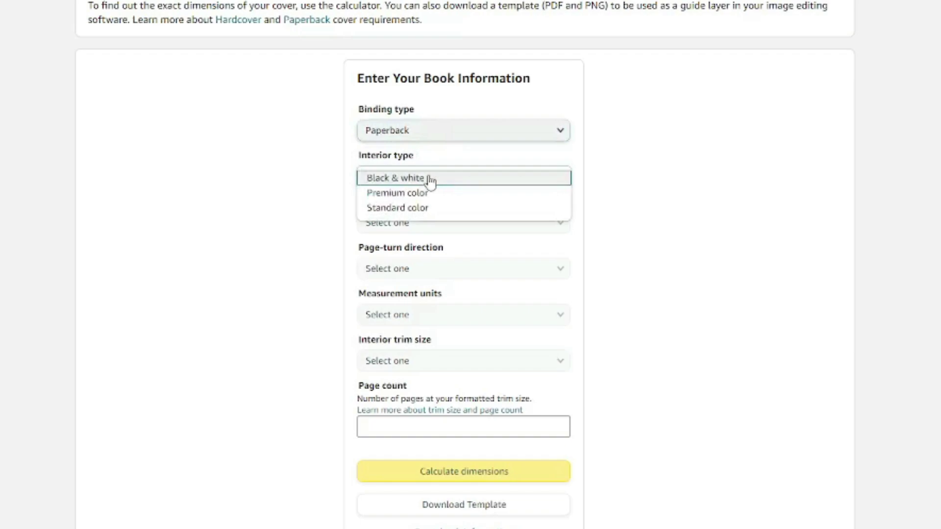
click(489, 185)
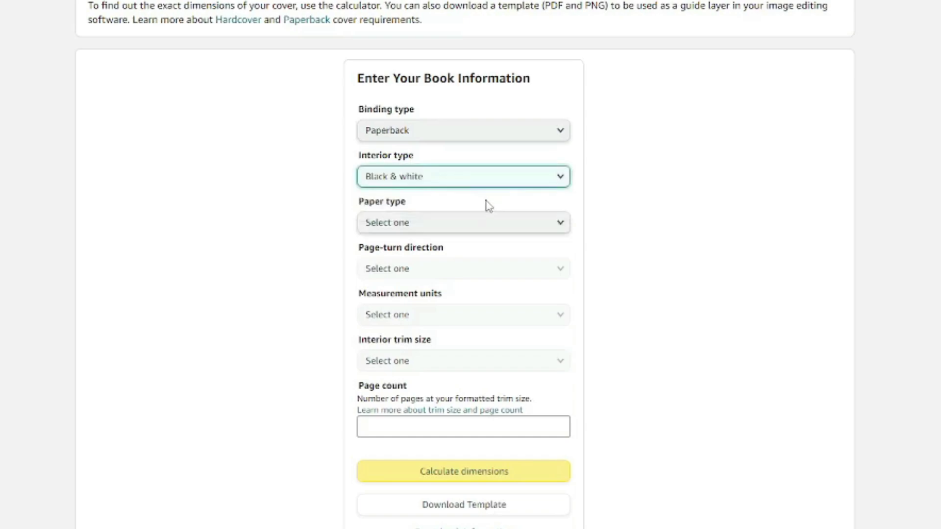
click(478, 232)
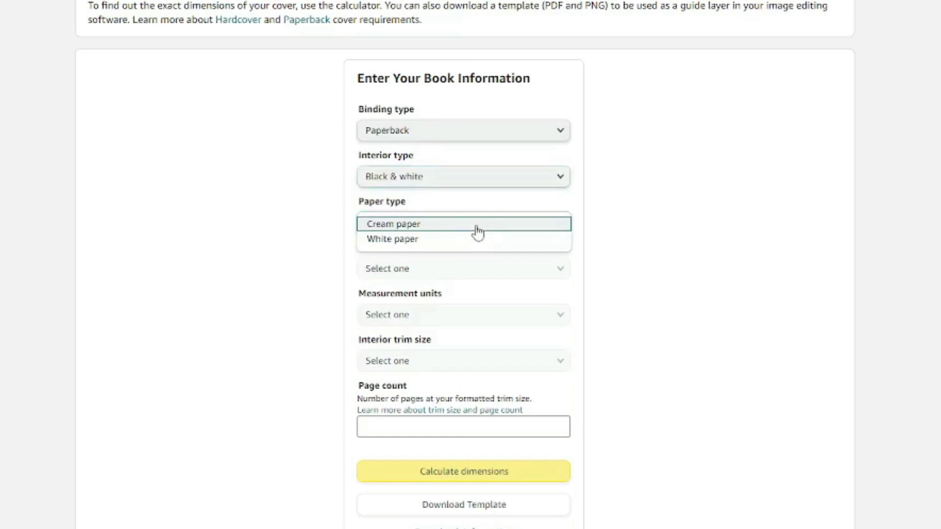
click(419, 245)
Set Left to Right page turn, Inches, and 8.5 x 11 in trim, then select the page count field.
click(453, 277)
click(443, 271)
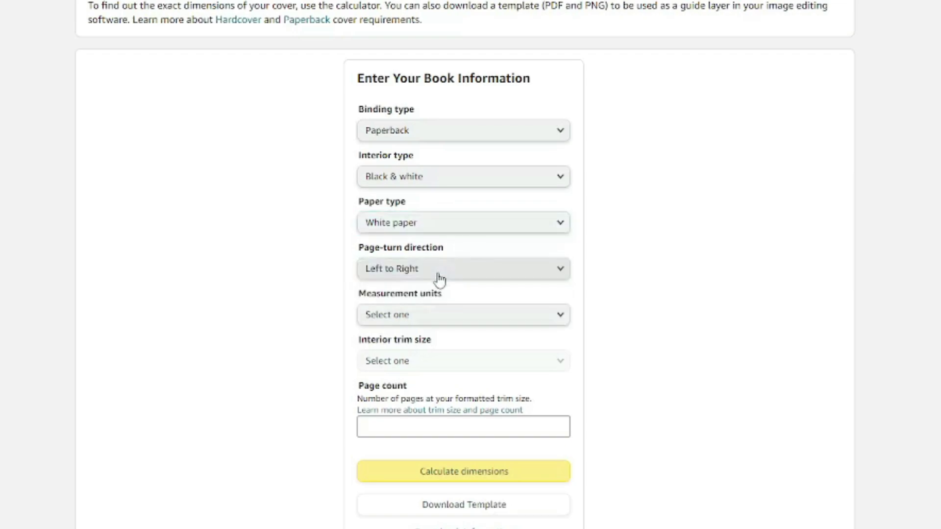
click(439, 317)
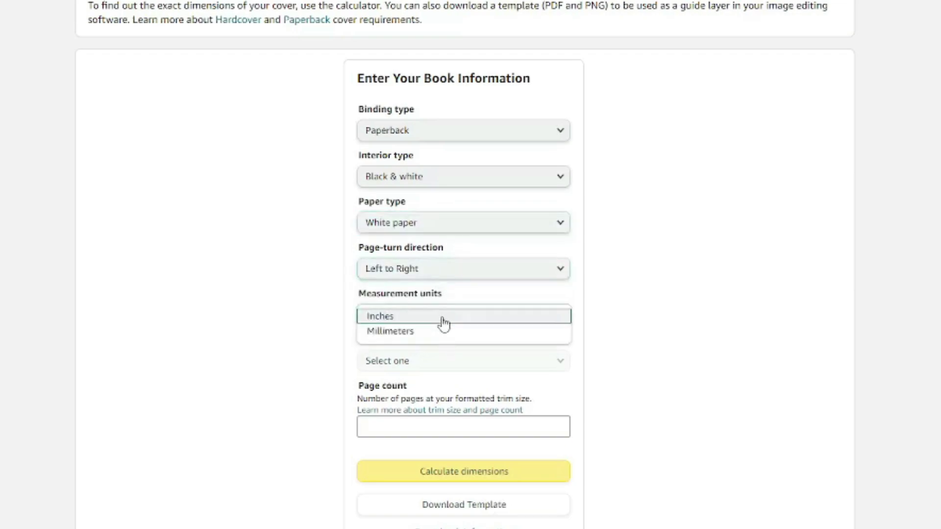
click(438, 318)
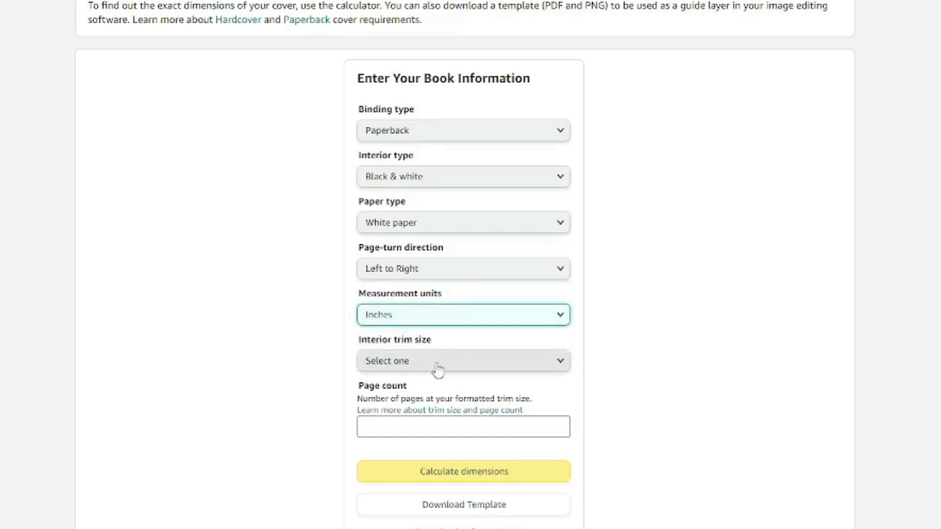
click(438, 362)
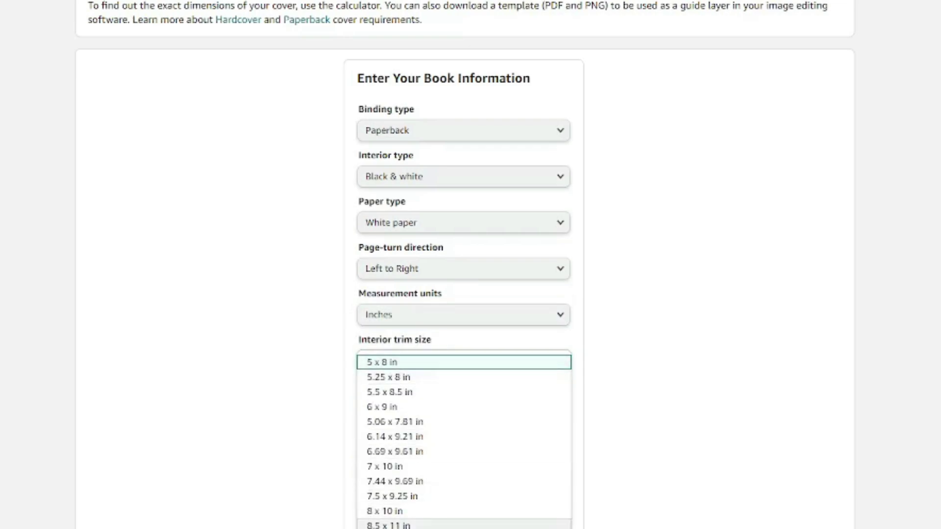
click(421, 523)
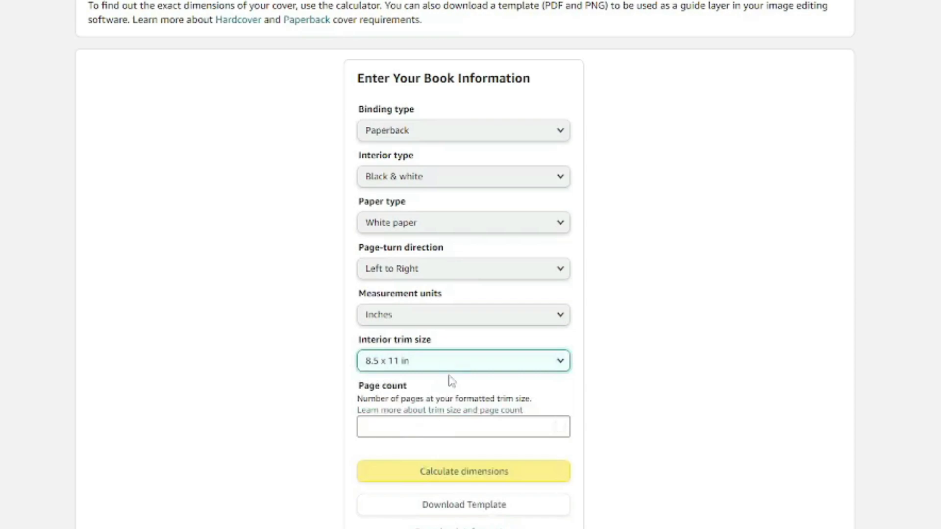
click(427, 427)
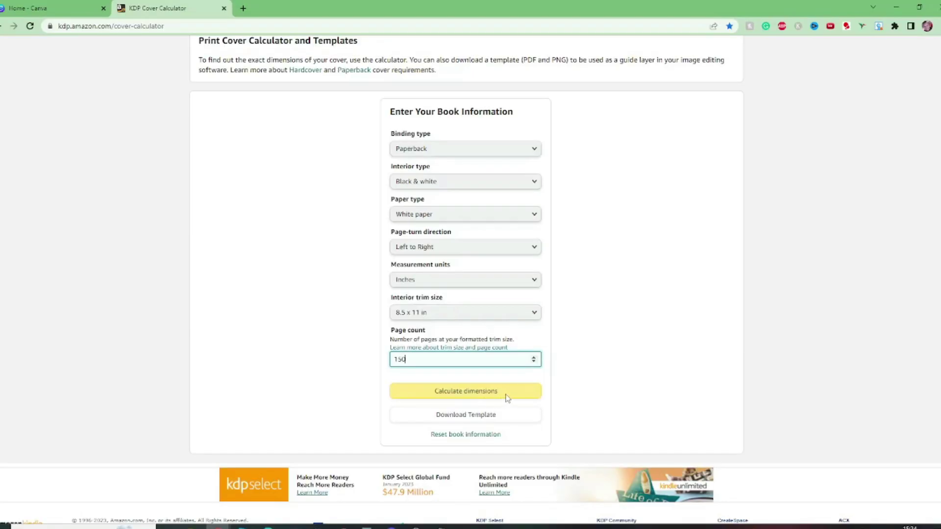
Calculate the cover dimensions, download the paperback template zip, and return to the Canva home tab.
click(523, 476)
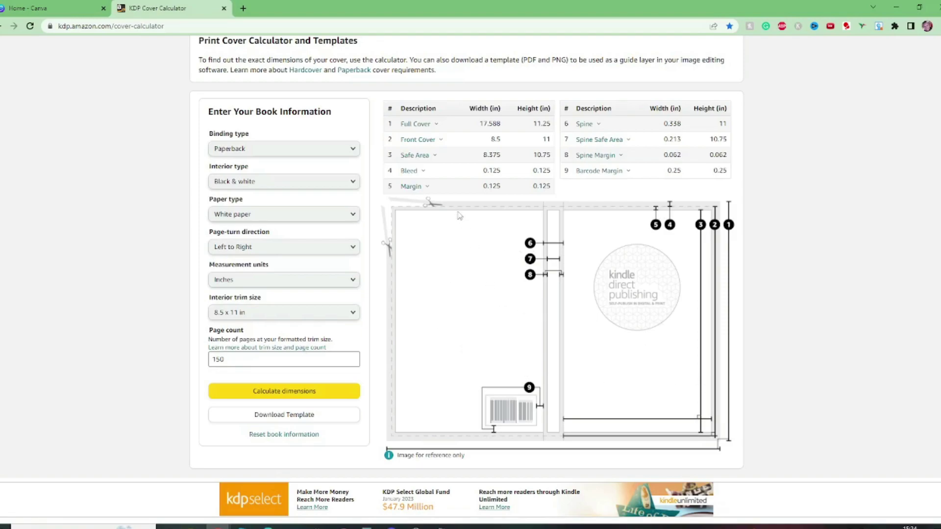
mouse_move(406, 129)
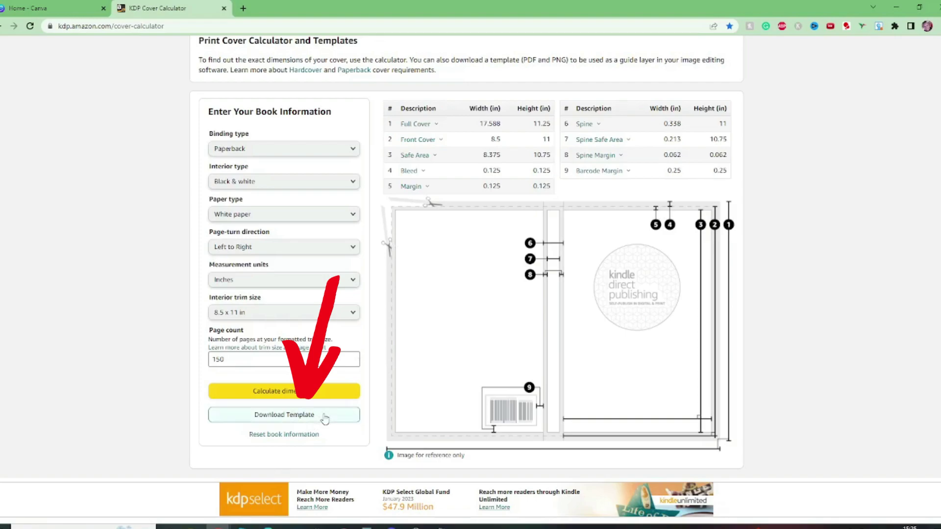
click(325, 417)
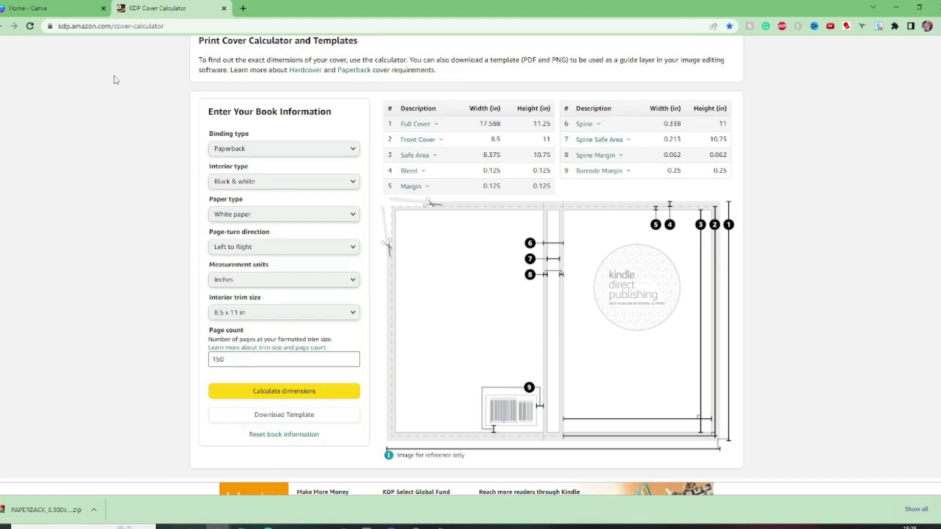
click(71, 7)
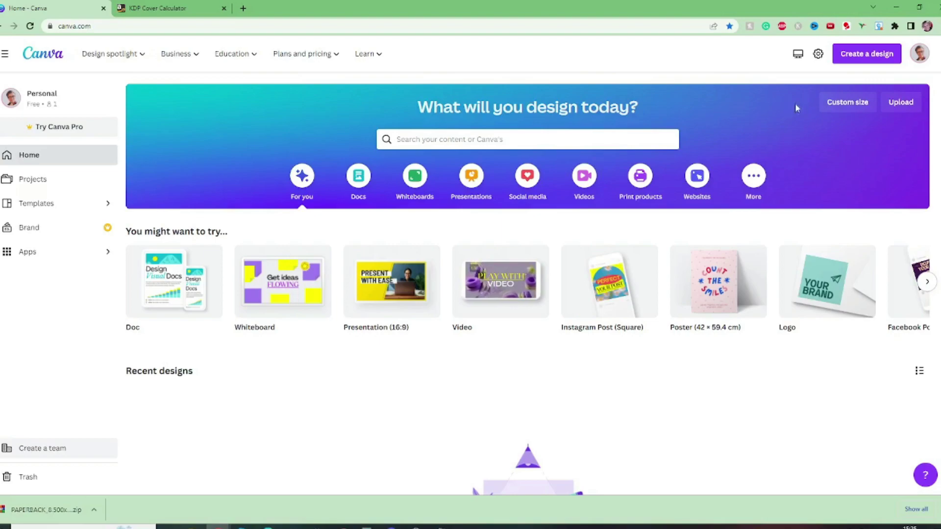
Create a custom-size design in inches, width 17.588 and height 11.25, checked against the calculator.
click(877, 57)
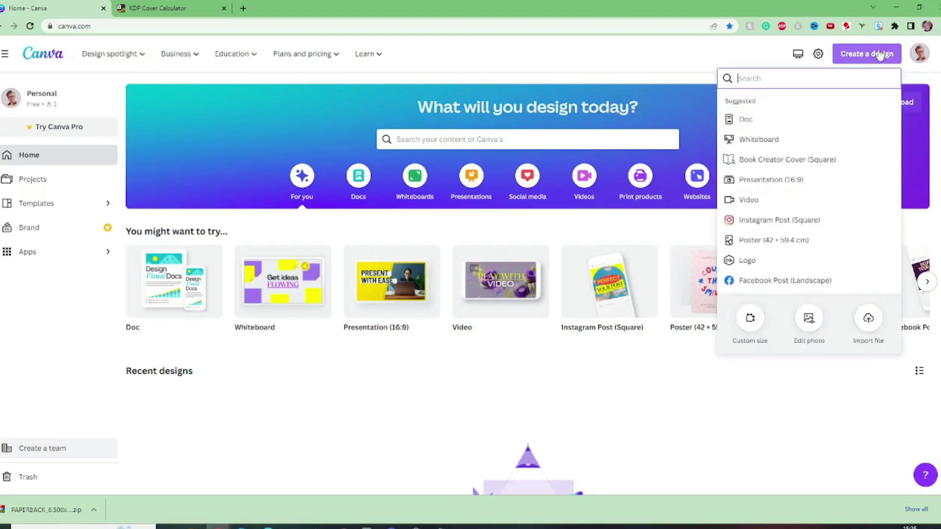
click(755, 326)
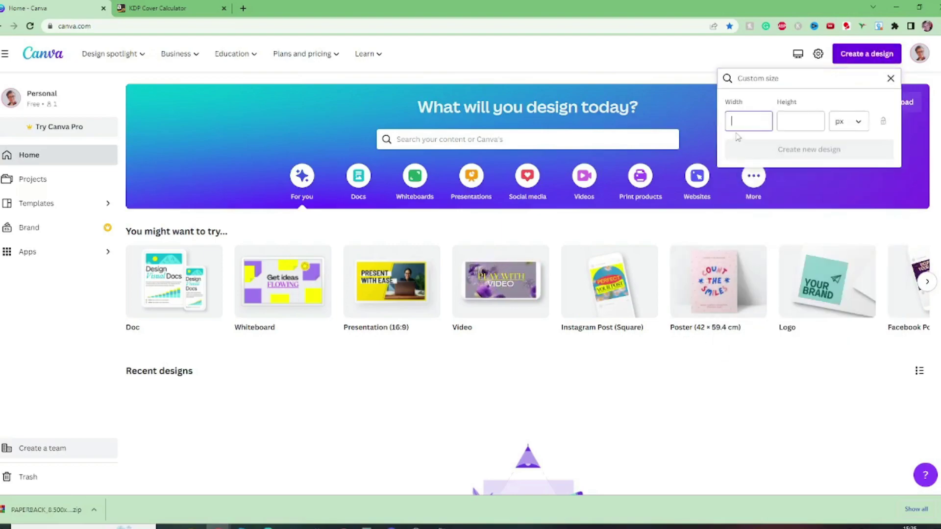
click(848, 121)
click(846, 169)
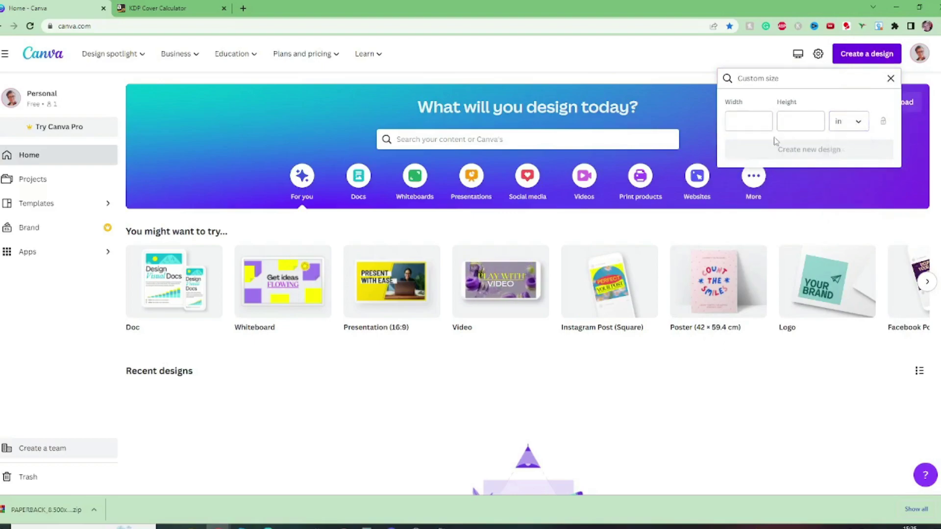
click(164, 7)
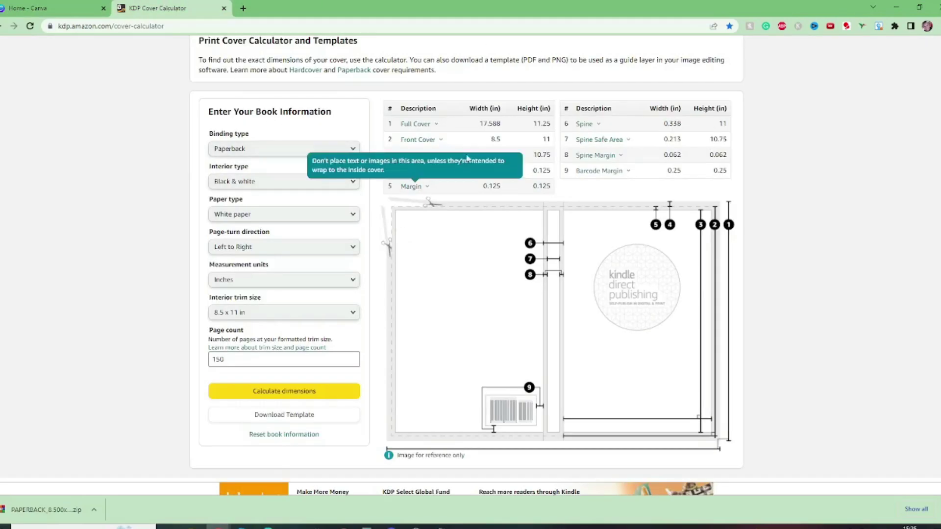
click(64, 8)
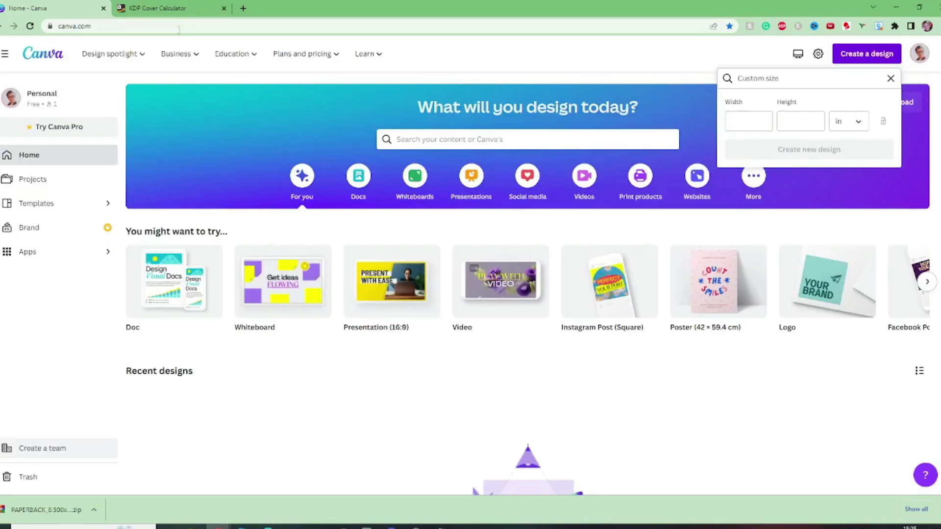
click(762, 122)
text(1)
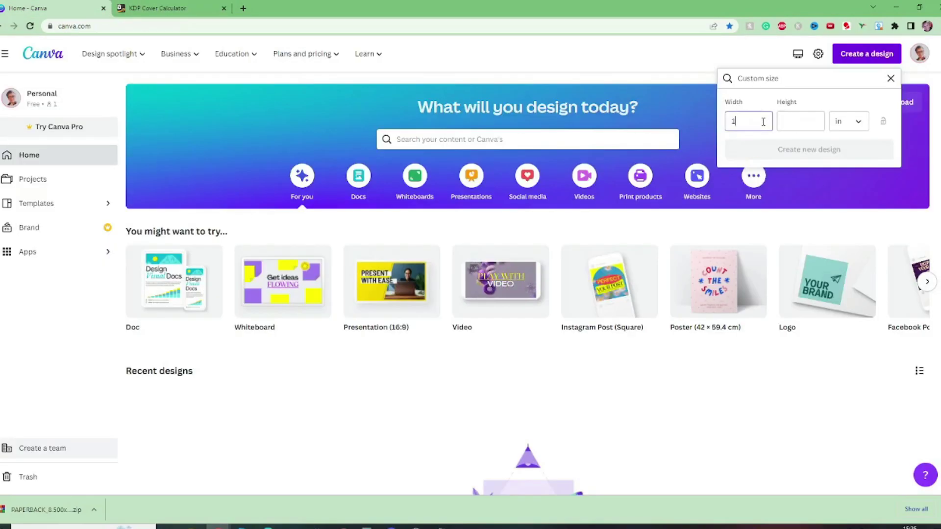
text(7.588)
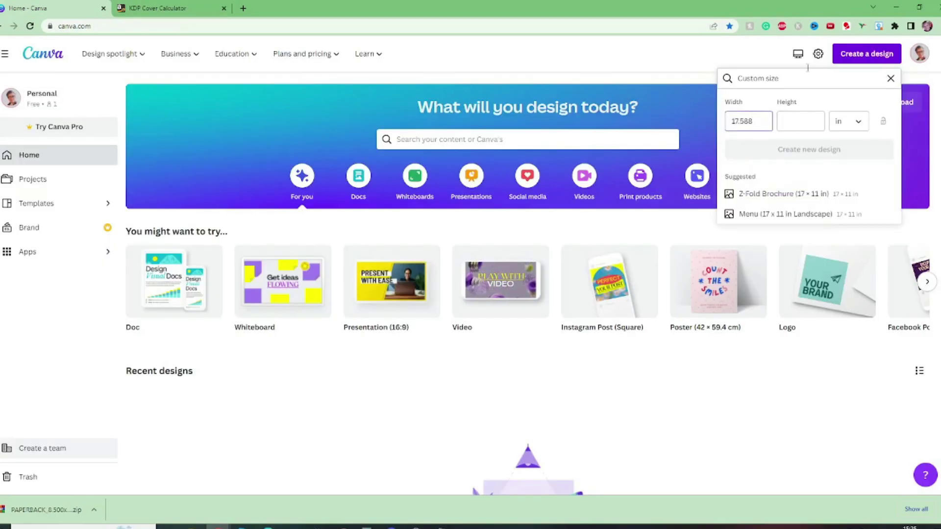
click(794, 123)
text(11)
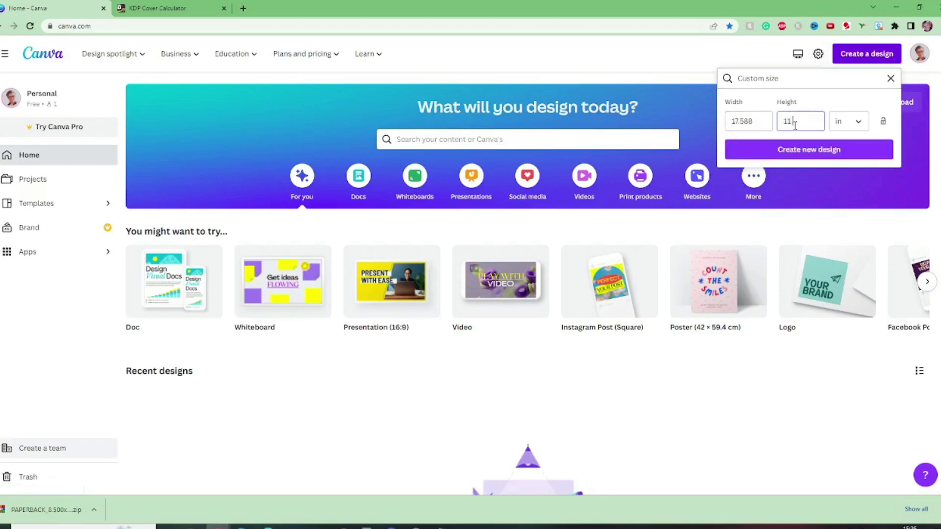
text(.25)
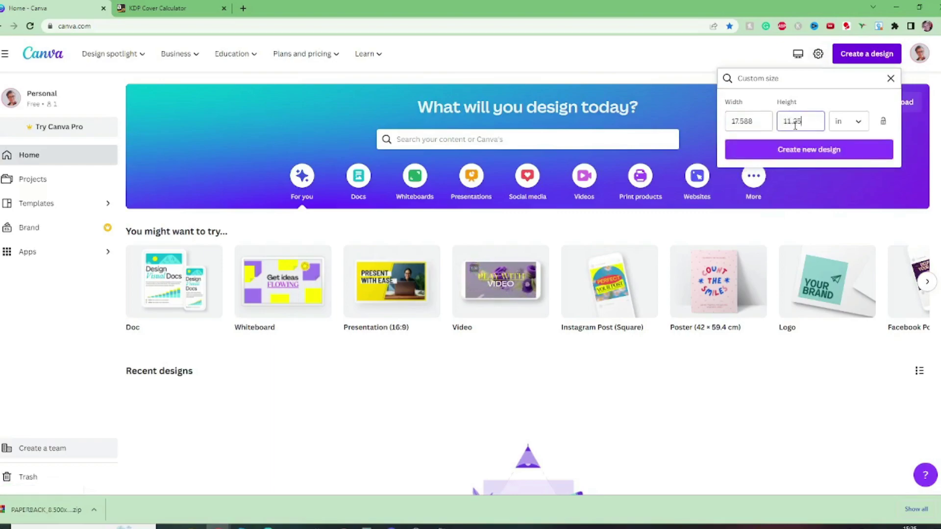
click(849, 157)
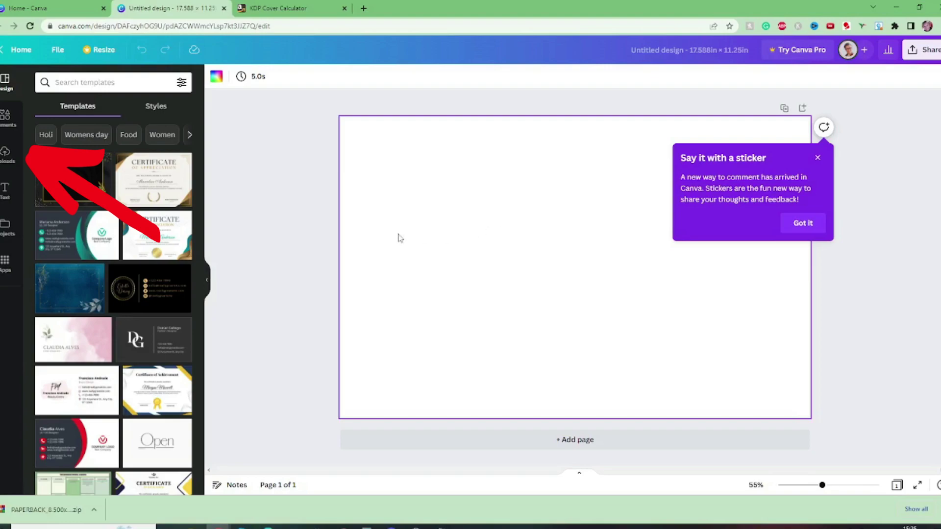
Upload the KDP cover template file in Uploads and add it to the page.
click(7, 155)
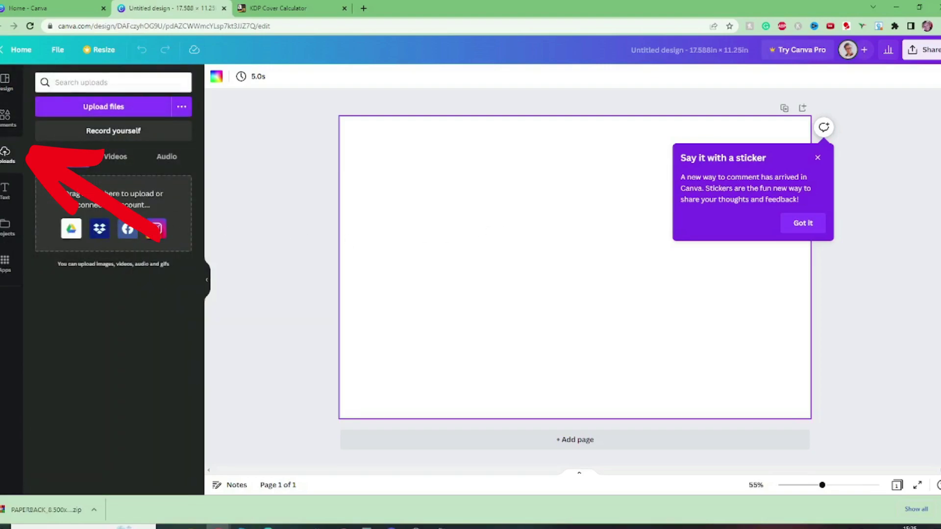
drag(2, 441, 78, 296)
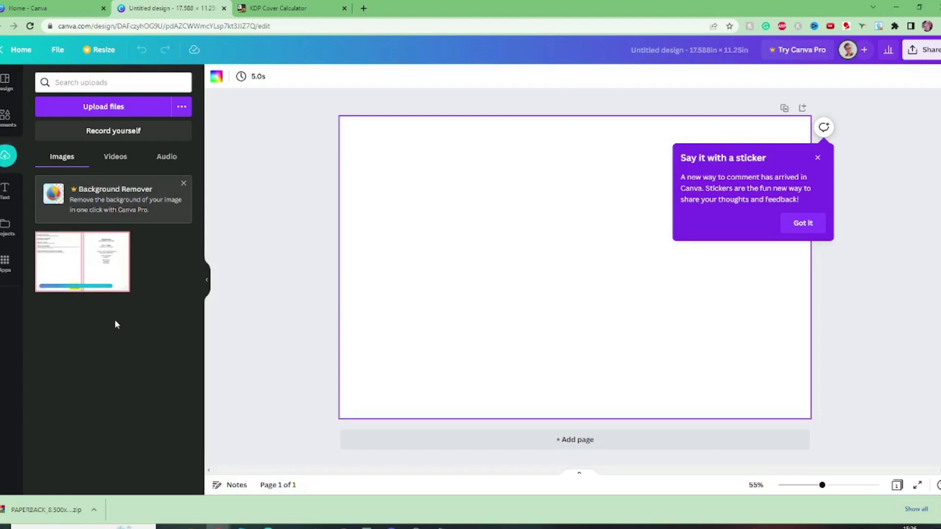
click(69, 263)
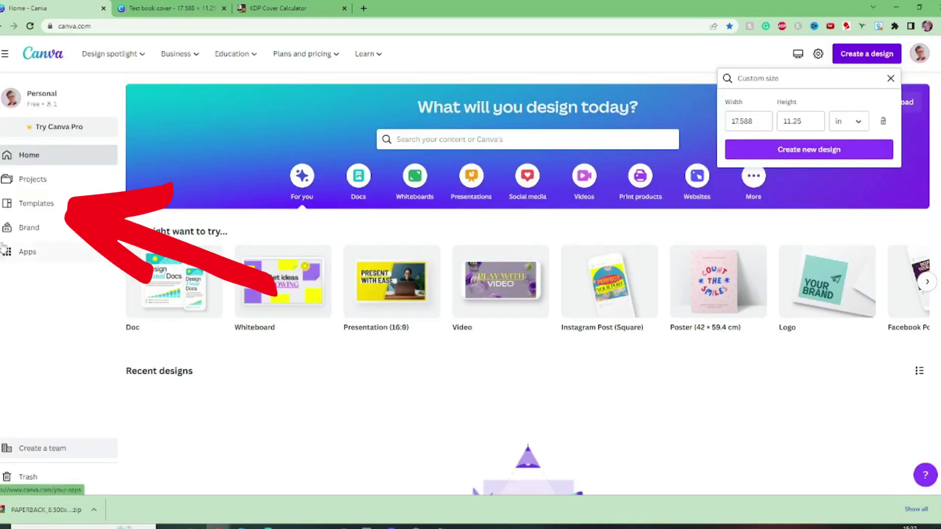
Open the Templates gallery from the Canva home sidebar.
click(34, 209)
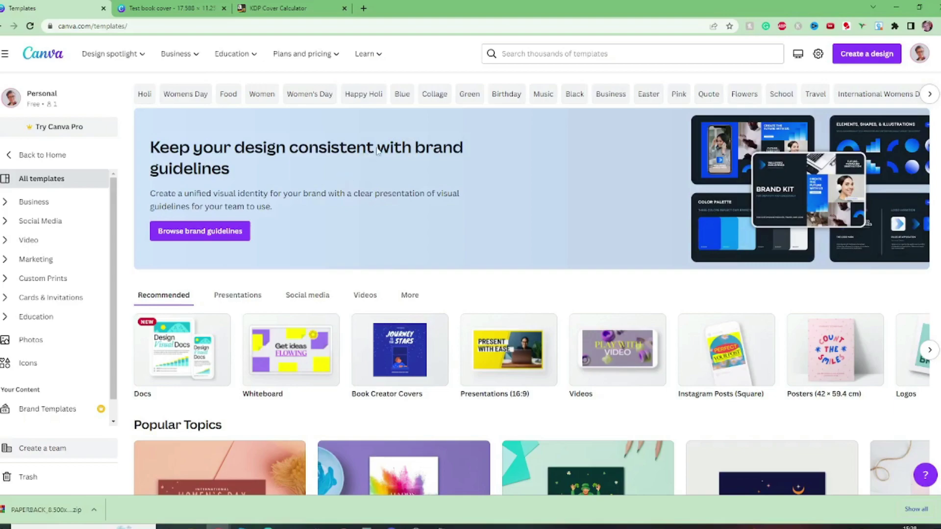
Search templates for 'botany book cover' and scroll through the results.
click(601, 54)
click(540, 126)
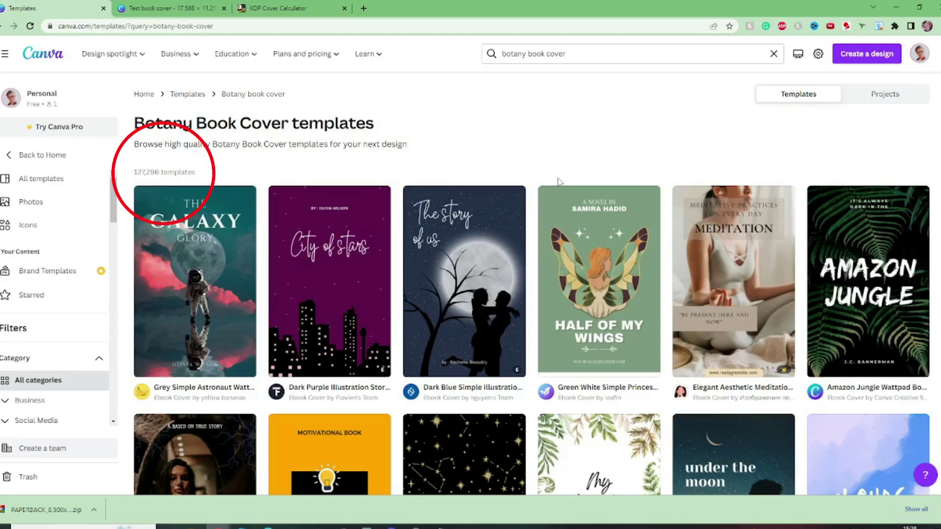
scroll(559, 182, down, 5)
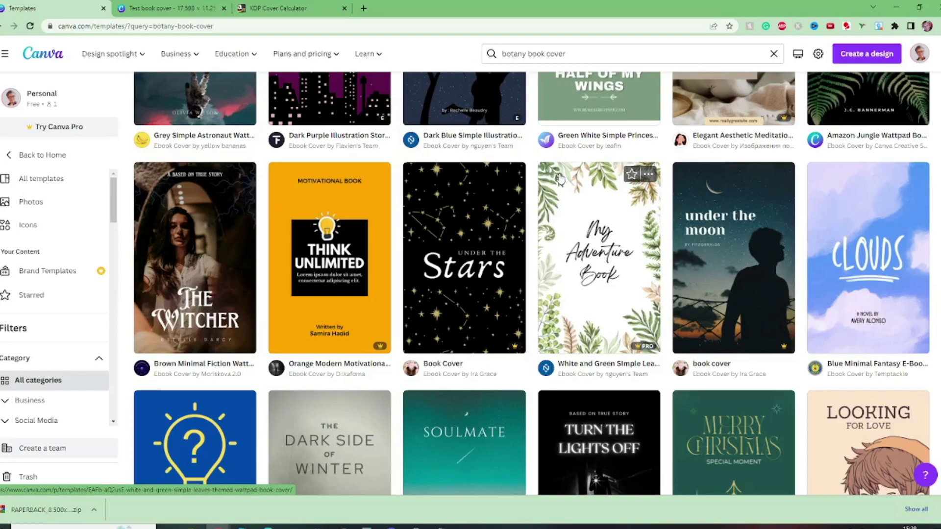
scroll(699, 210, down, 2)
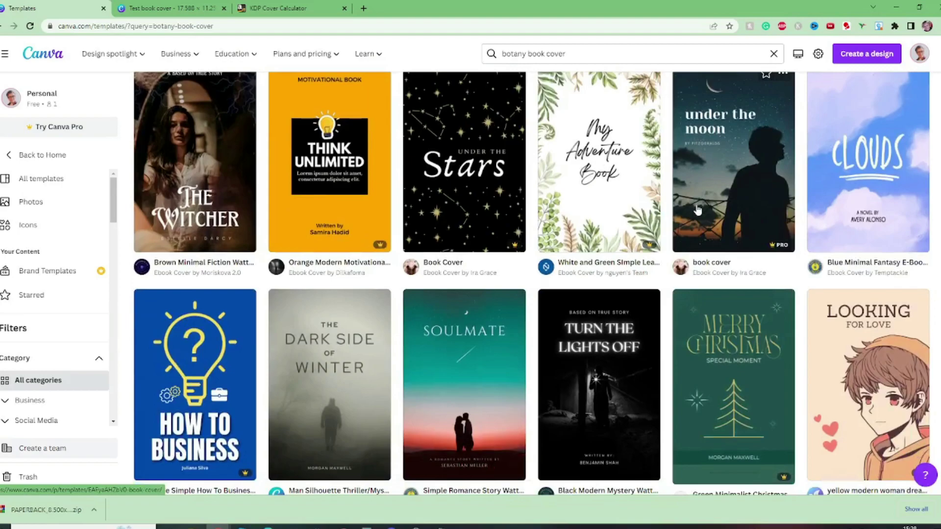
scroll(698, 210, down, 3)
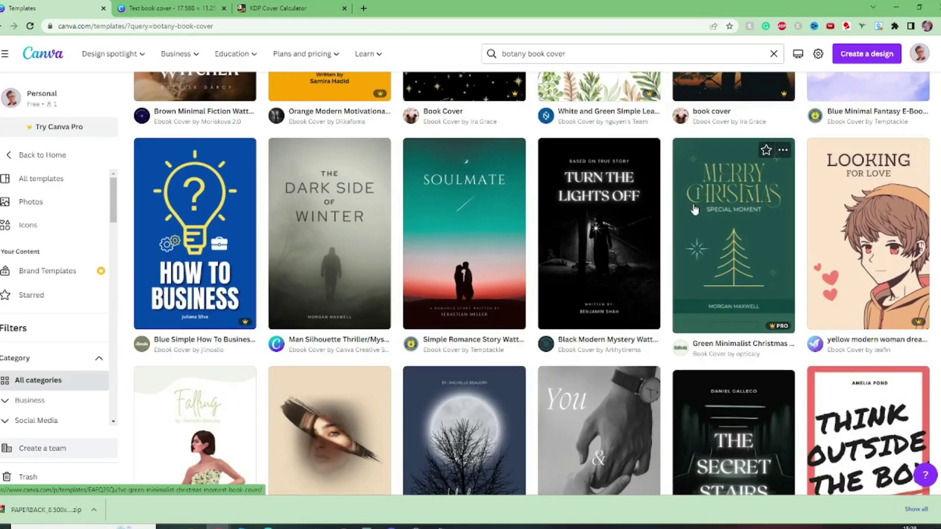
scroll(695, 209, down, 4)
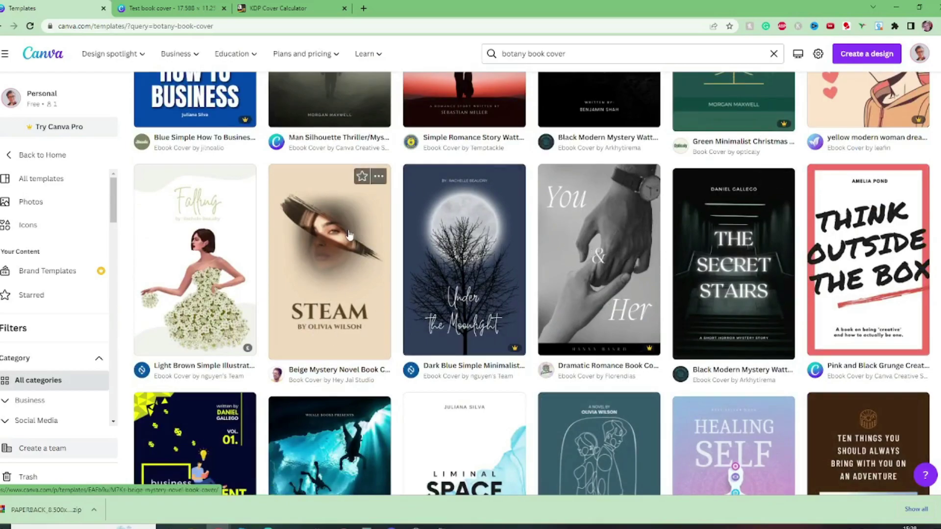
scroll(349, 235, up, 10)
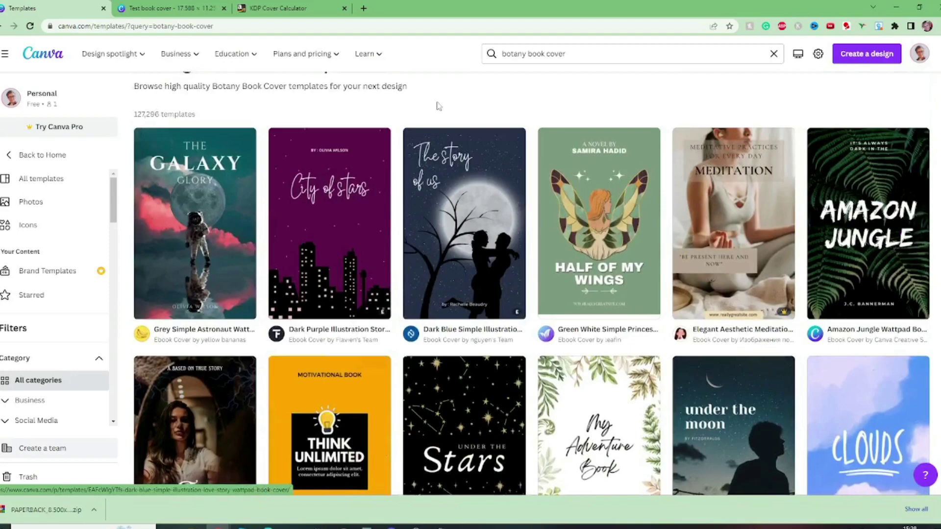
Change the search to 'floral book cover' and browse the results.
double_click(515, 53)
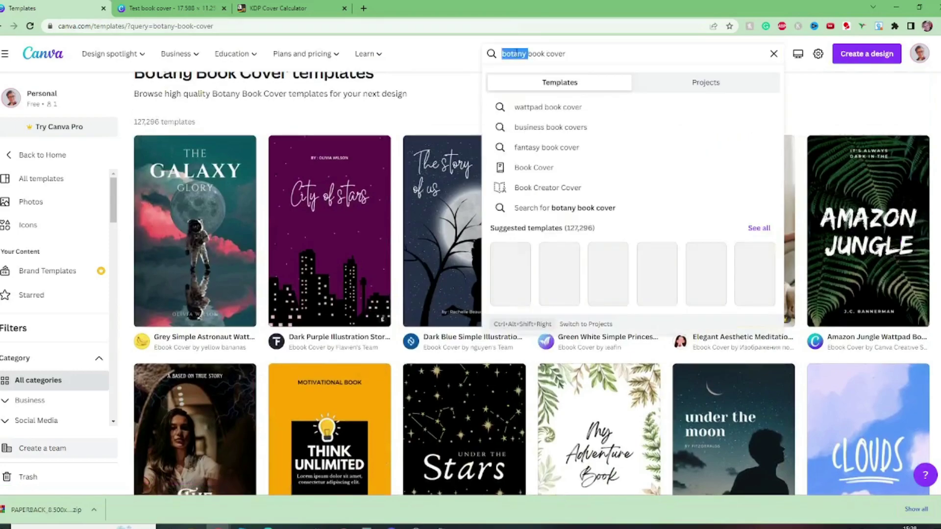
text(floral)
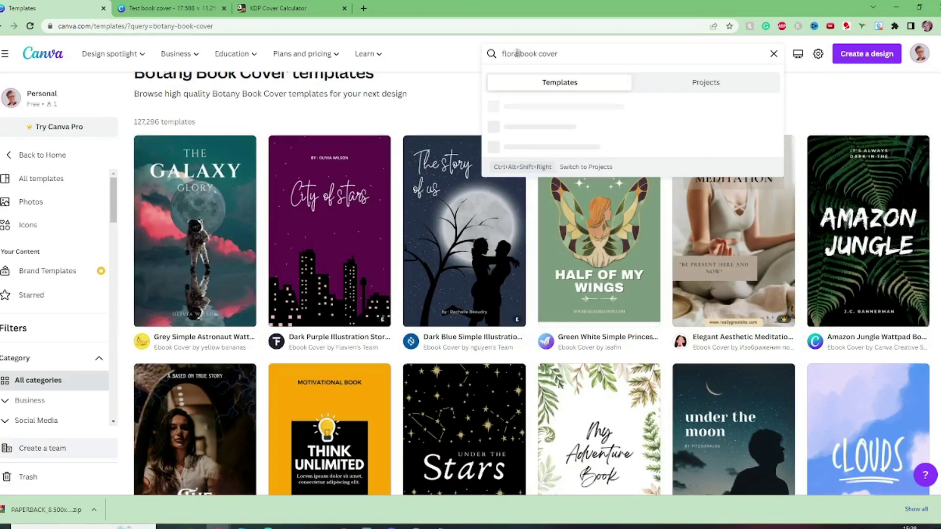
key(Return)
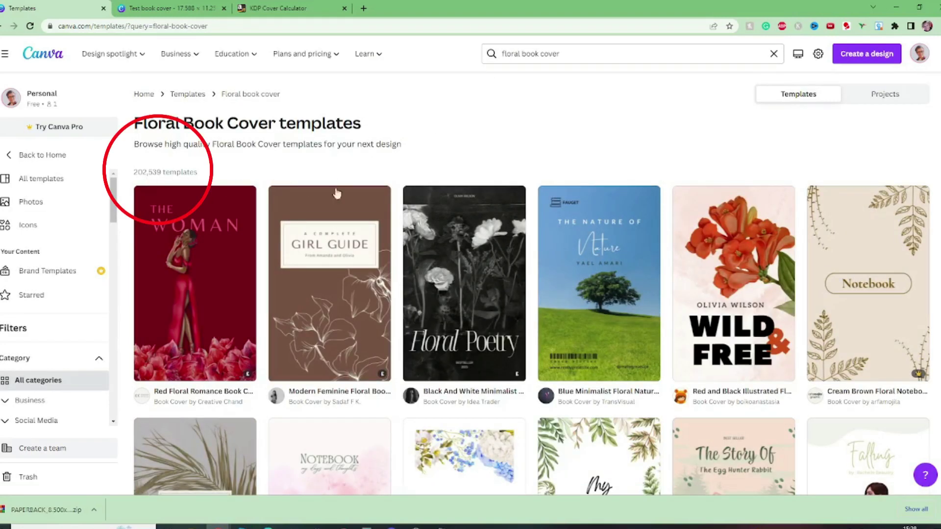
scroll(520, 259, down, 3)
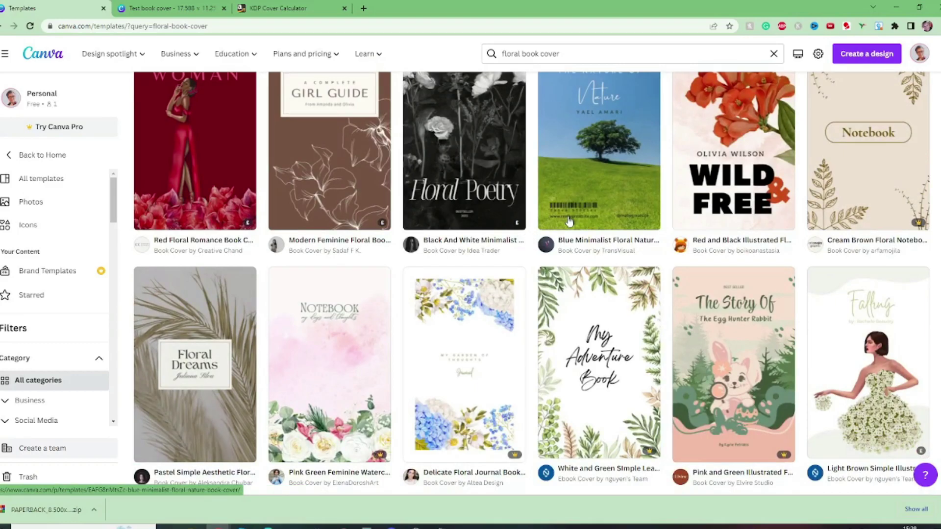
scroll(569, 221, down, 4)
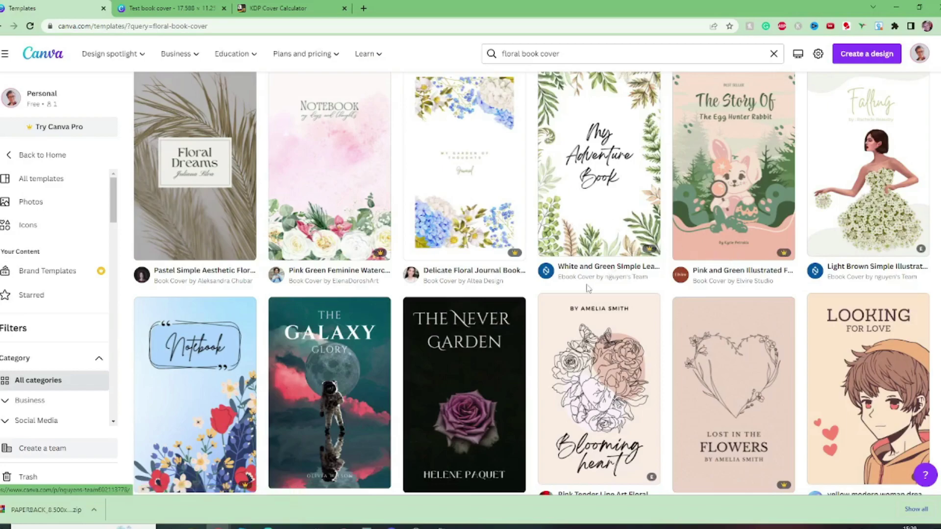
scroll(588, 289, down, 2)
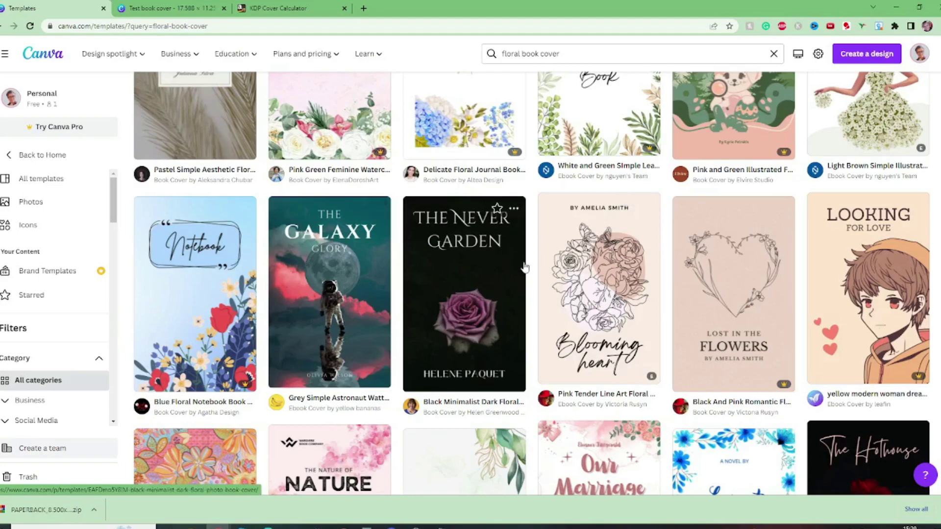
scroll(519, 235, down, 4)
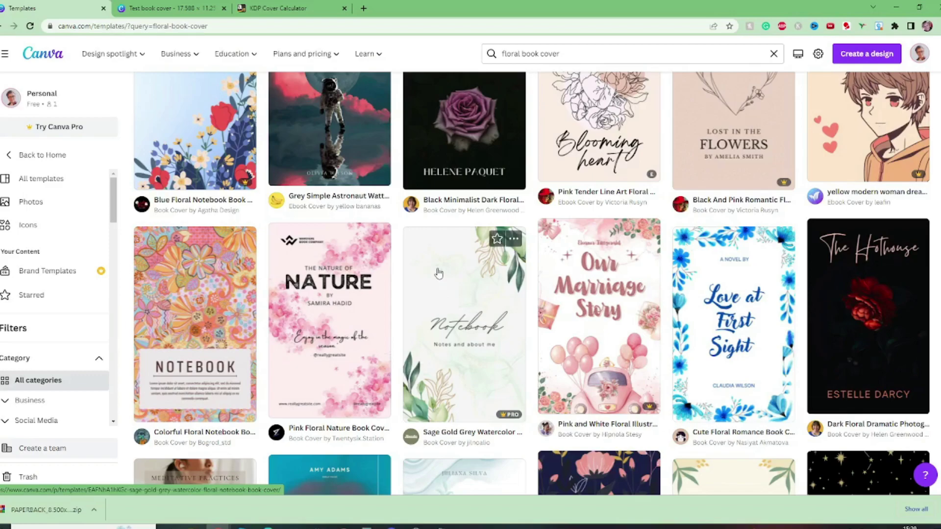
scroll(439, 273, down, 3)
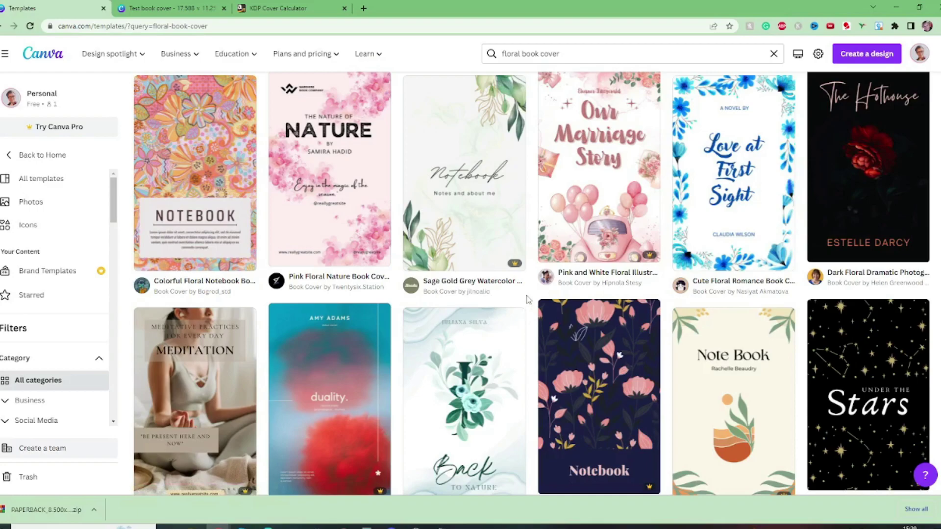
scroll(528, 300, down, 3)
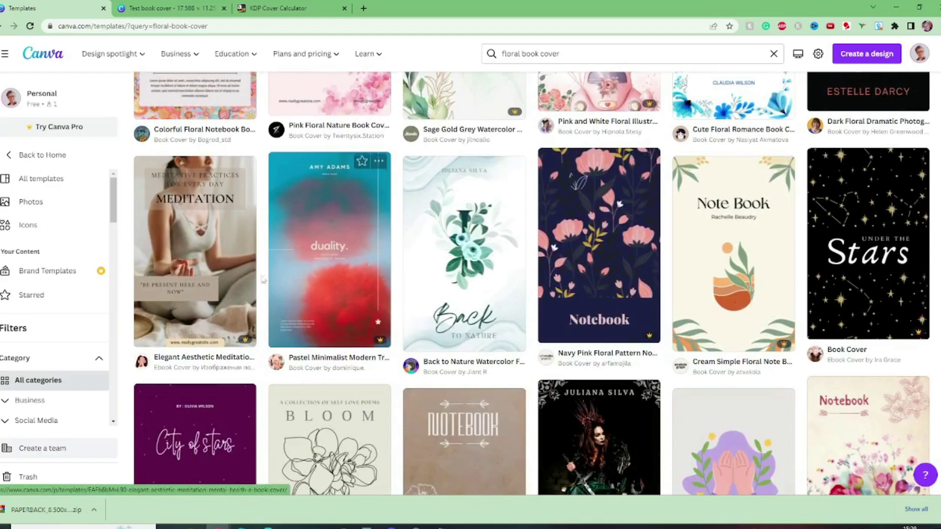
scroll(520, 325, down, 3)
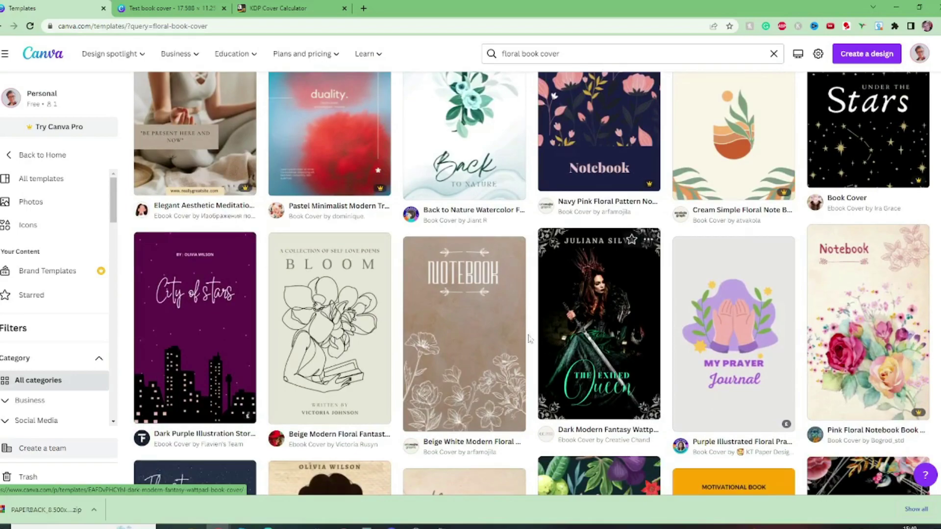
scroll(520, 337, up, 8)
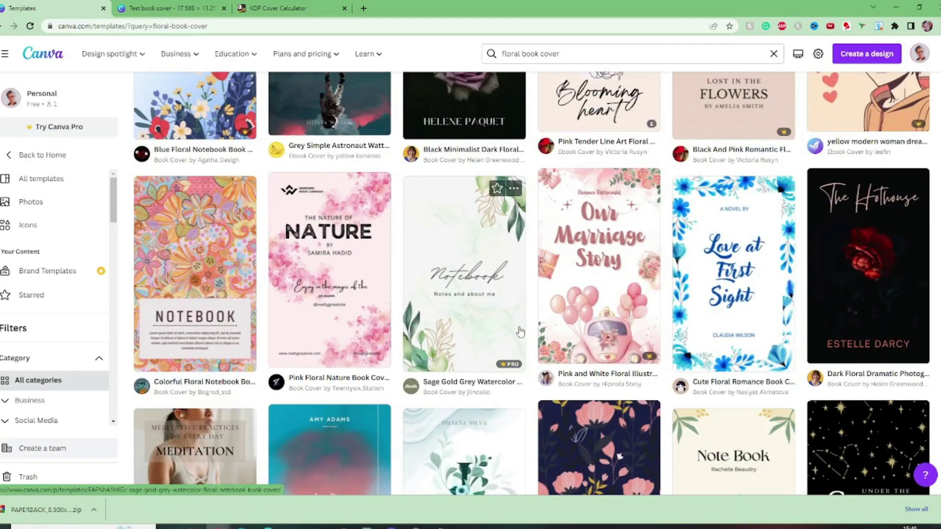
scroll(520, 331, up, 8)
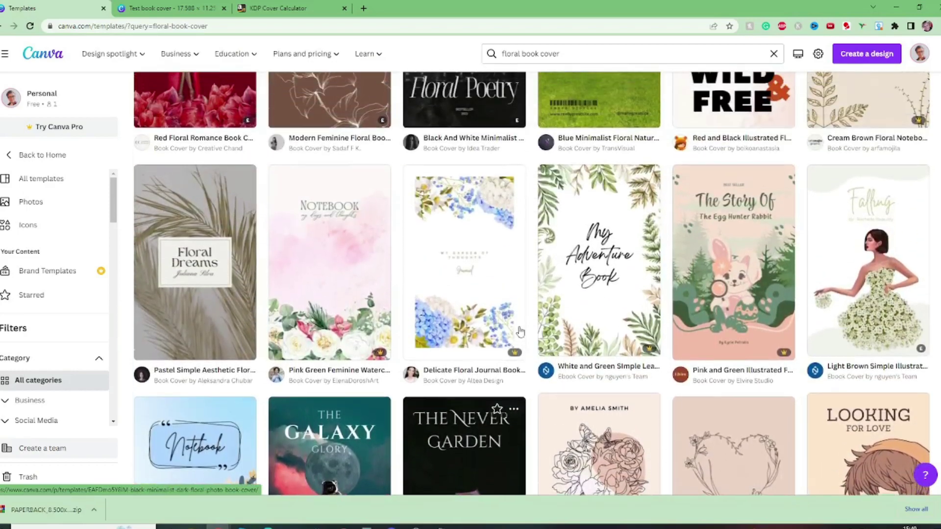
scroll(481, 280, down, 14)
Copy the beige background from the Beige White Modern Floral template and paste it into Test book cover.
click(481, 280)
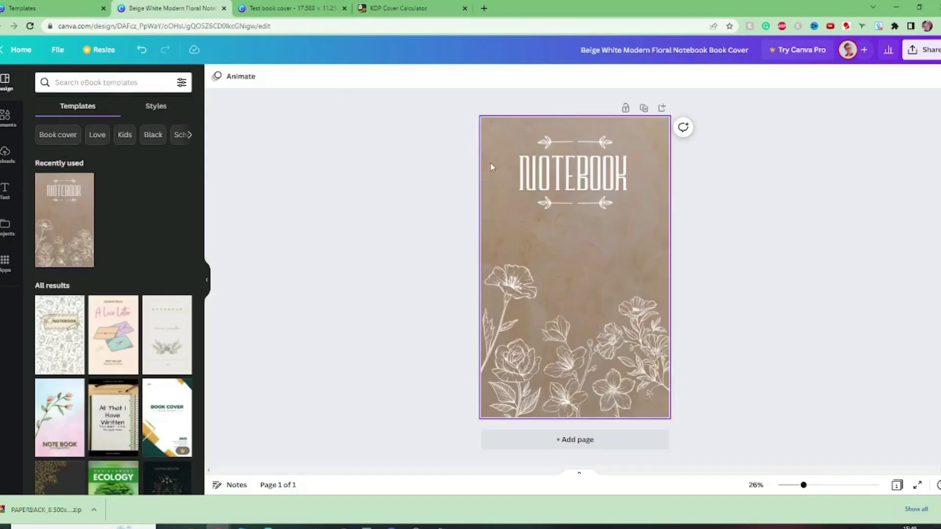
click(609, 178)
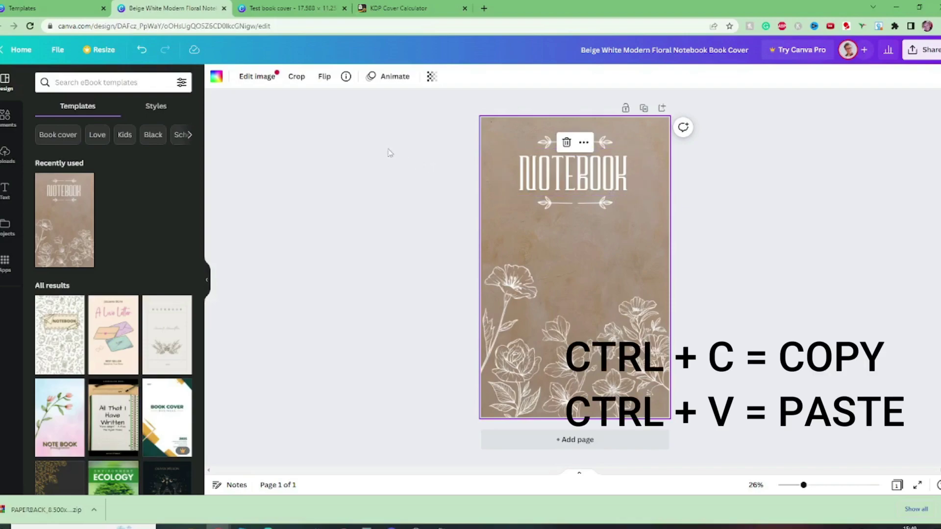
click(292, 8)
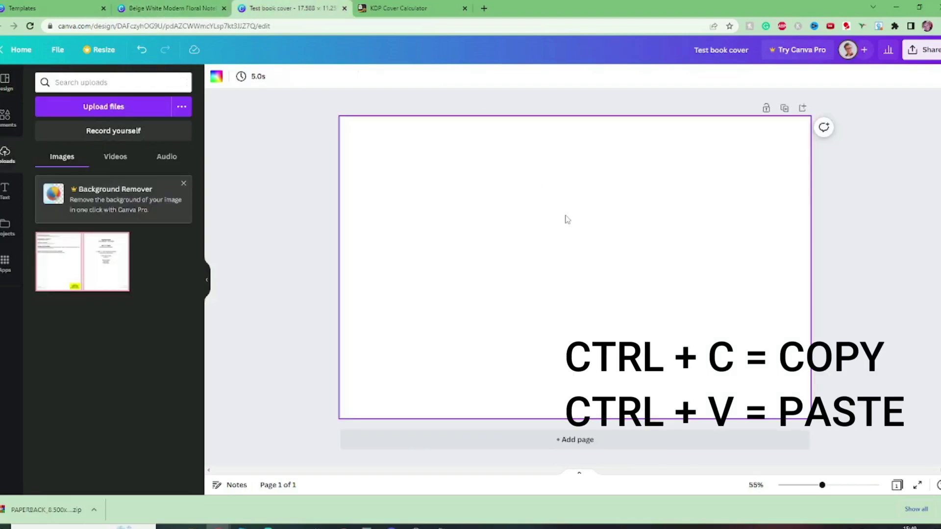
key(ctrl+v)
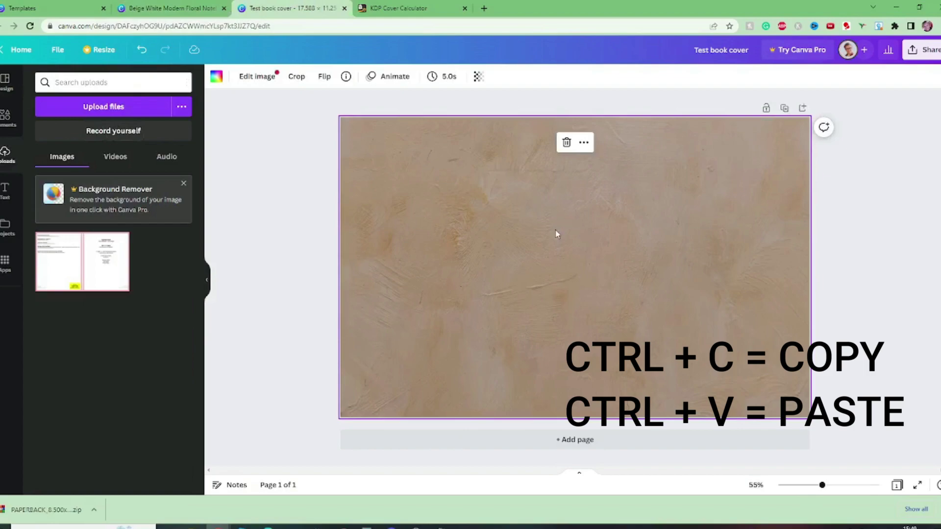
Add the uploaded cover template over the background and stretch it to fill the page.
click(67, 269)
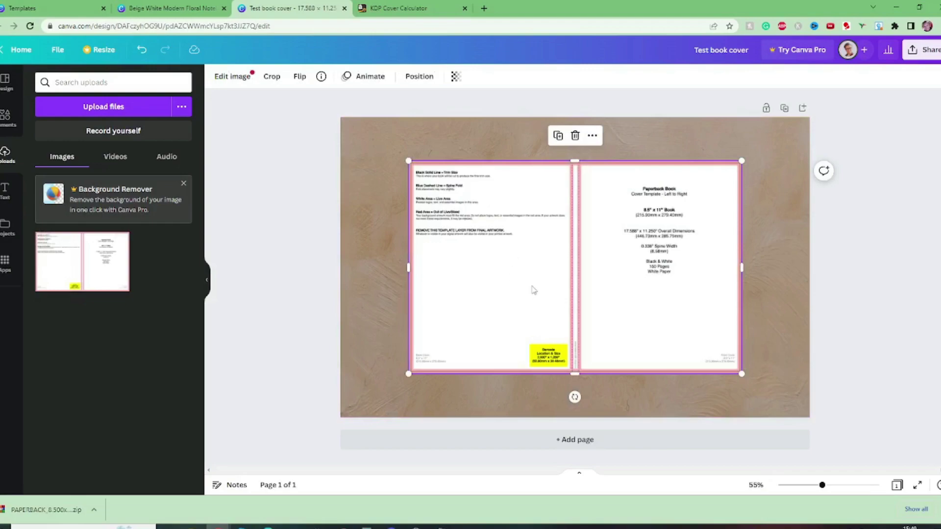
drag(531, 288, 464, 245)
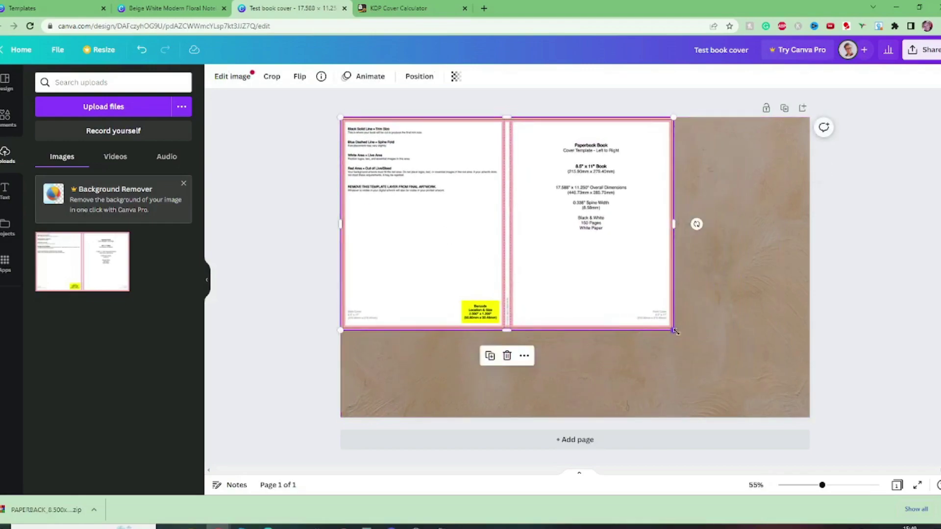
drag(673, 331, 818, 409)
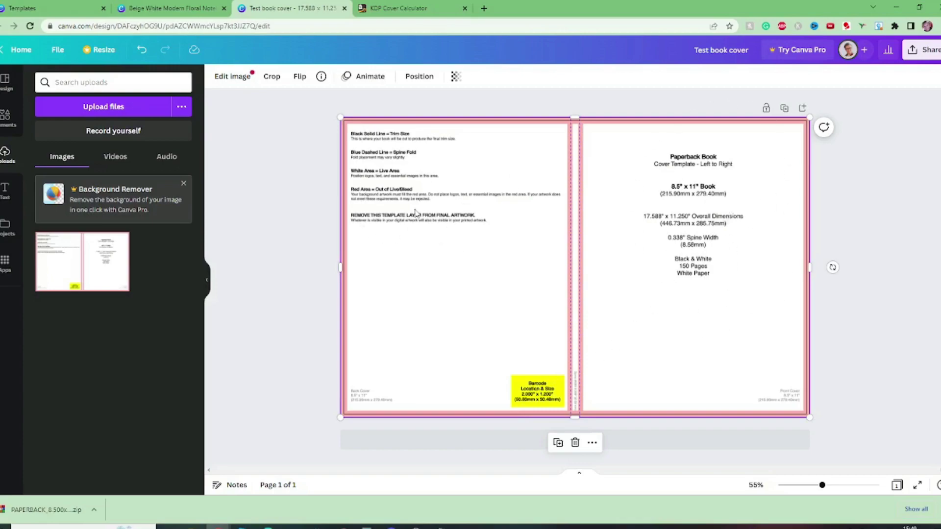
mouse_move(451, 247)
mouse_down()
mouse_move(433, 290)
mouse_move(488, 261)
mouse_move(452, 244)
mouse_up()
Add a line, turn it vertical along the spine, and set its weight to 35.
click(6, 117)
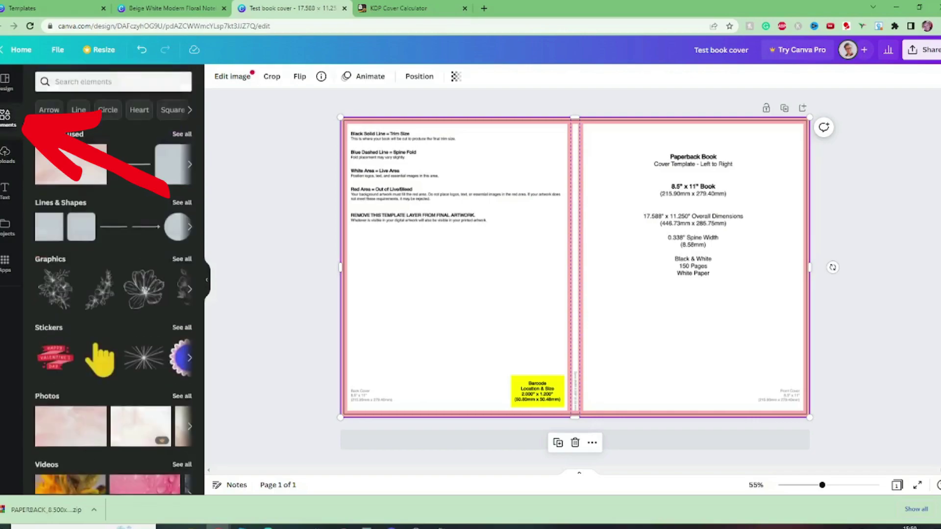
click(114, 226)
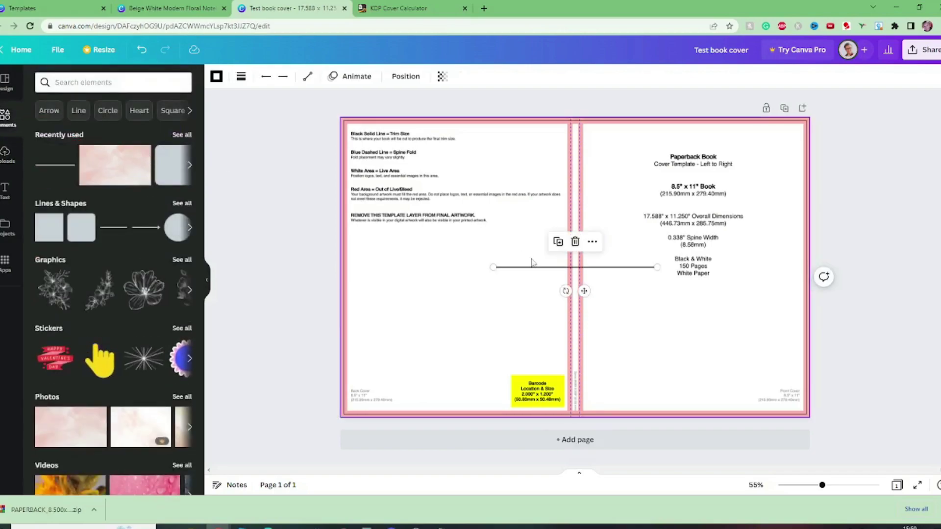
drag(562, 288, 617, 275)
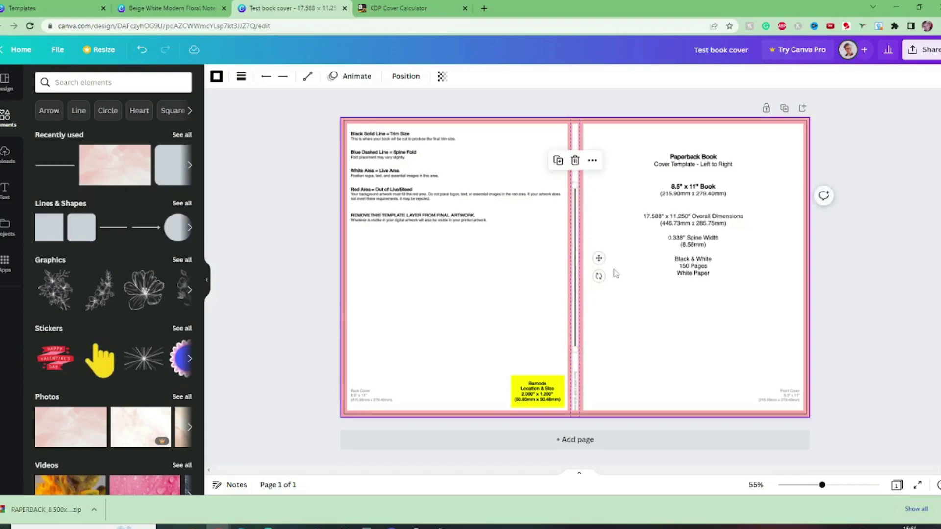
click(240, 77)
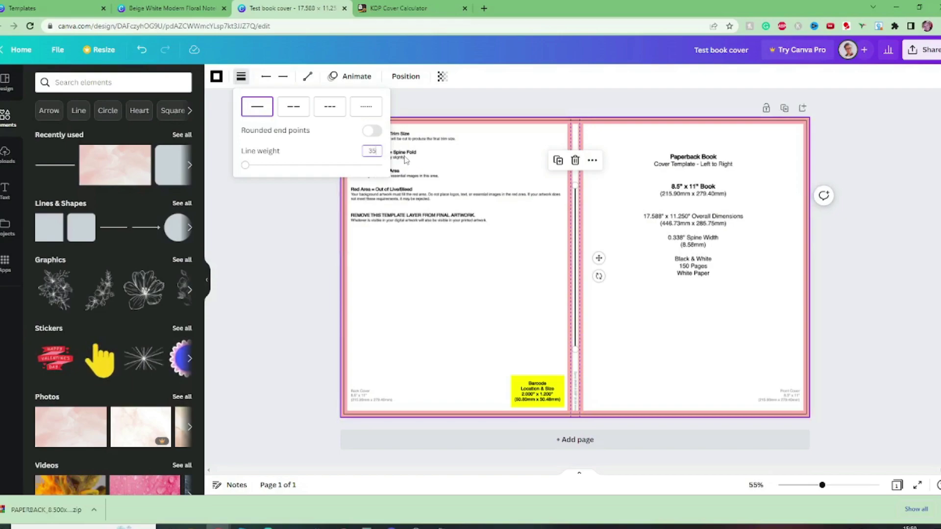
text(35)
key(Return)
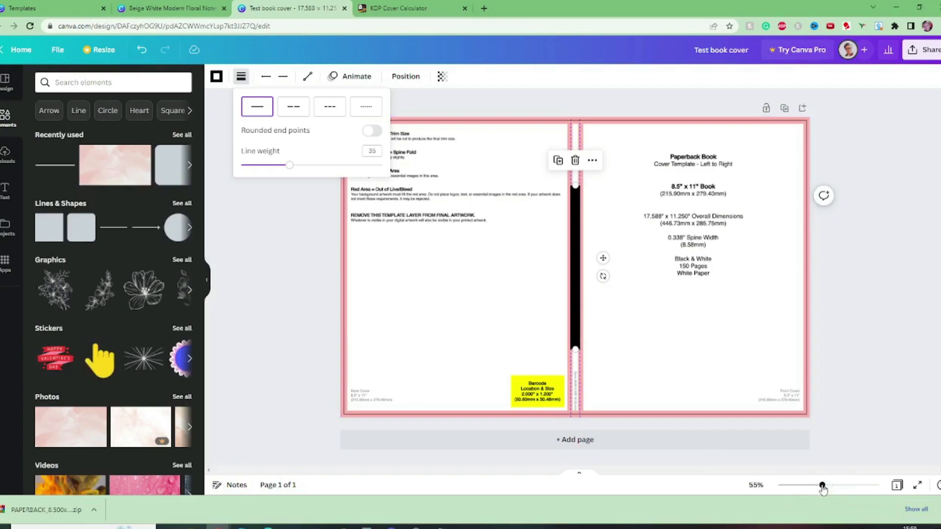
drag(822, 486, 851, 486)
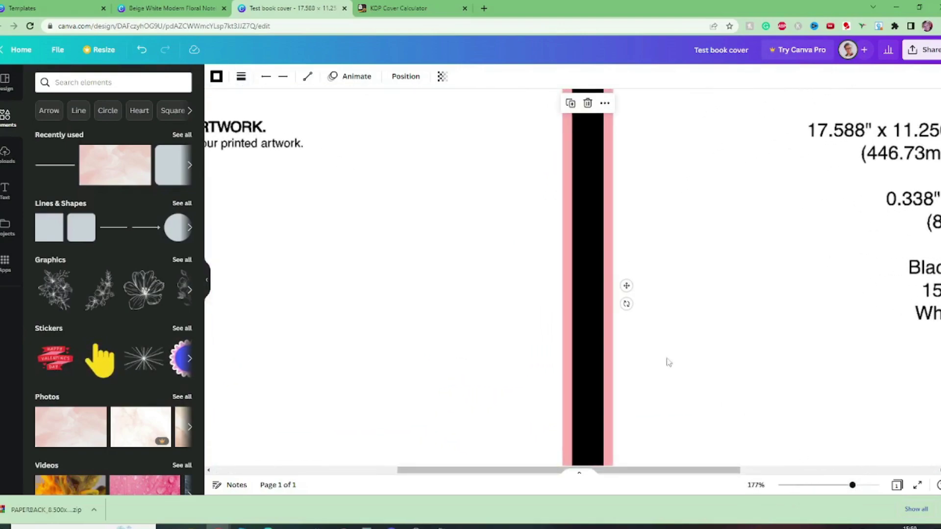
scroll(668, 362, up, 4)
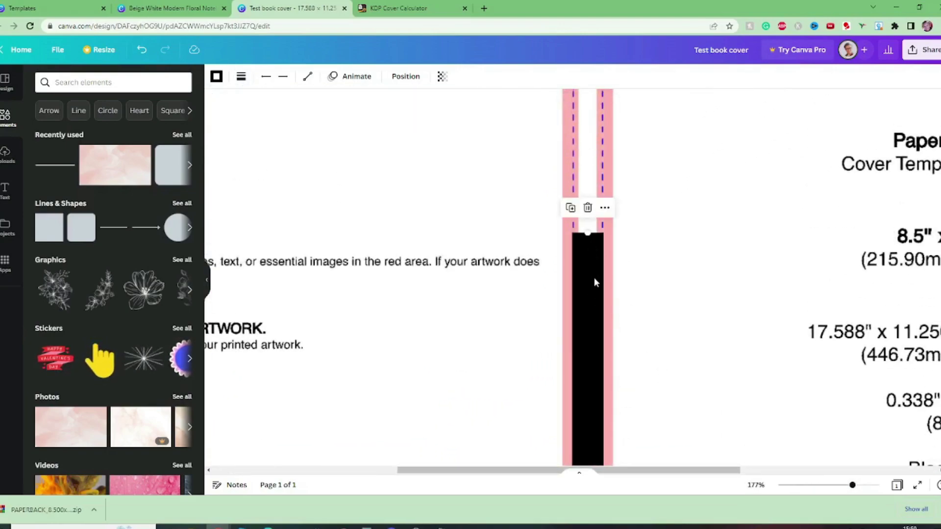
scroll(608, 298, up, 2)
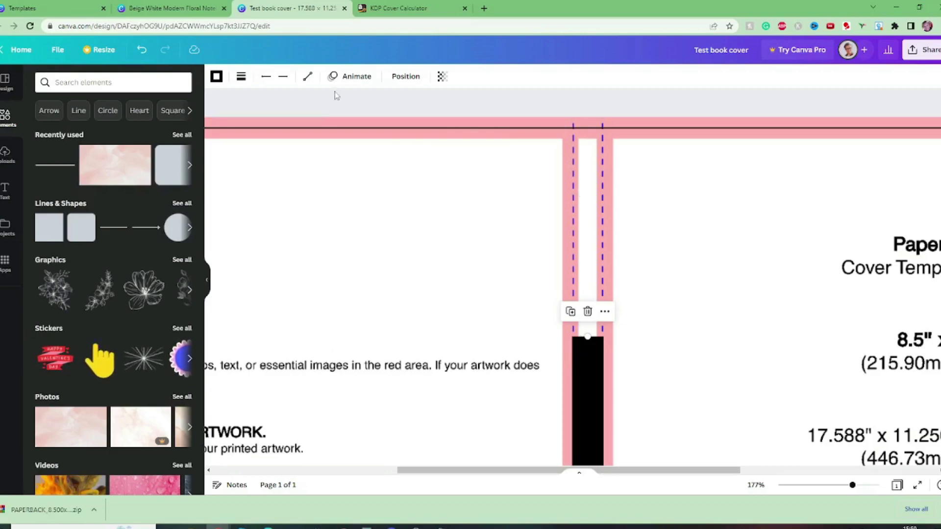
Raise the line weight to 45 and stretch it from the cover's top to bottom edge.
click(241, 79)
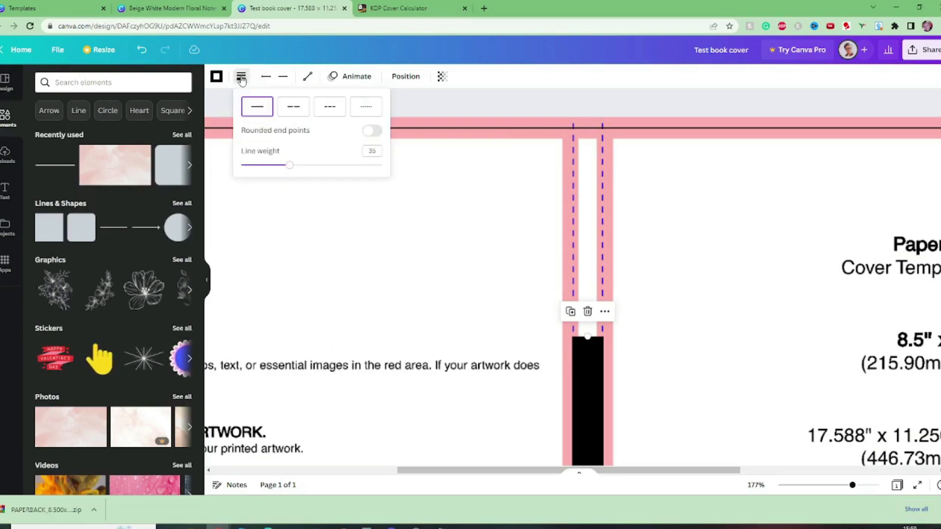
click(382, 151)
text(45)
key(Return)
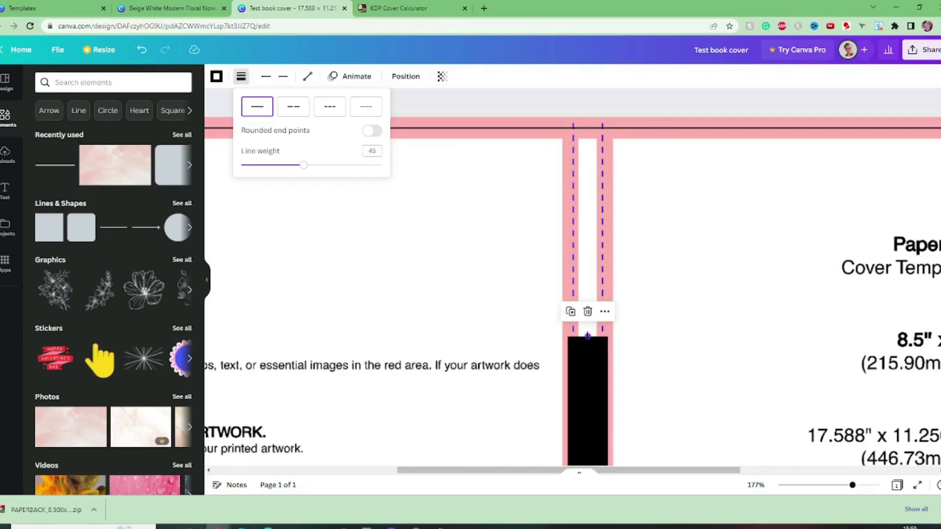
drag(587, 336, 587, 118)
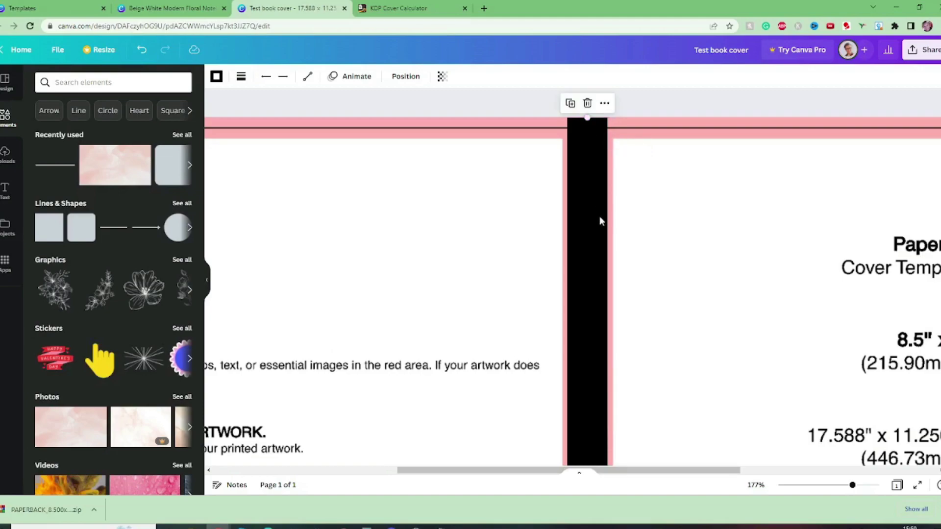
scroll(599, 216, down, 15)
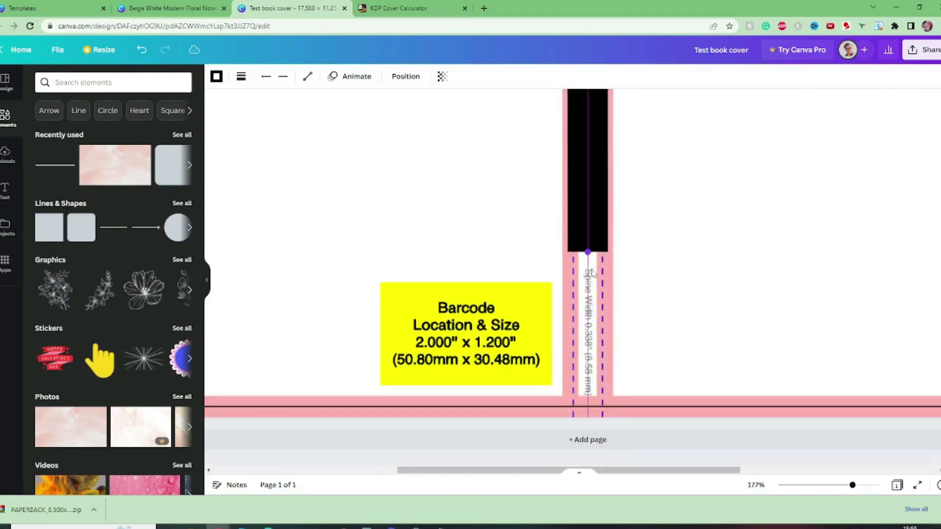
drag(588, 252, 588, 416)
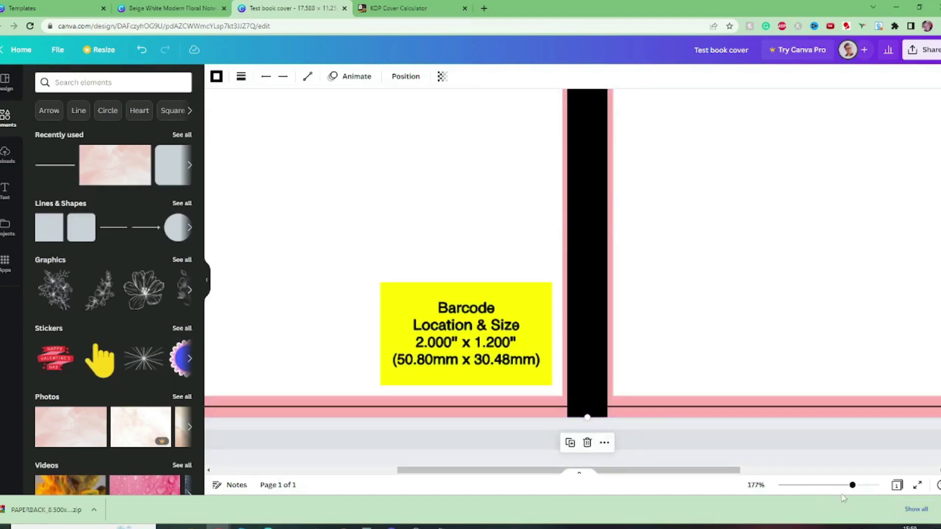
click(820, 488)
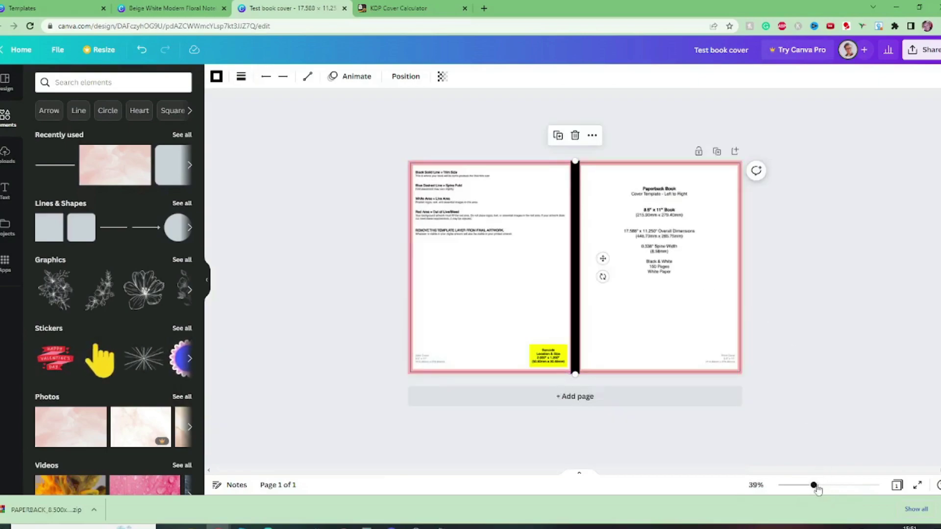
drag(815, 491, 826, 495)
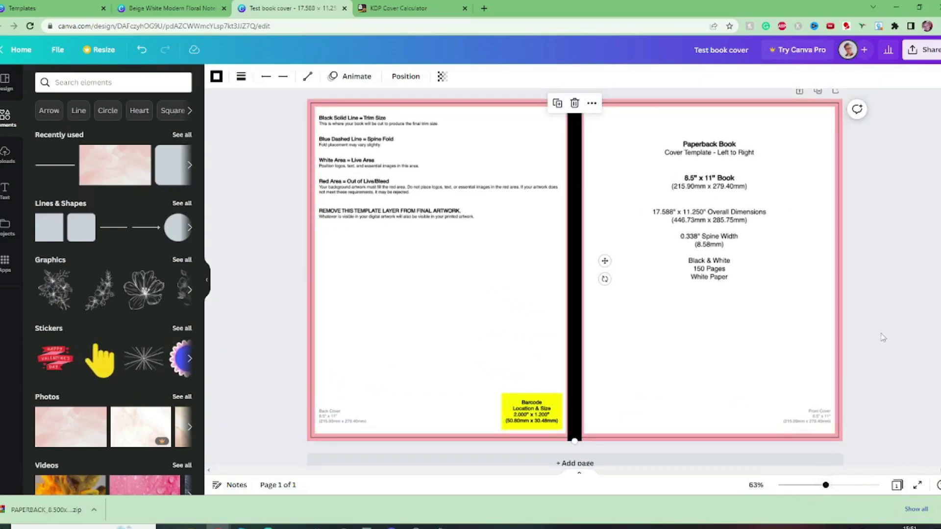
Cover the barcode area with a small grey square and delete the KDP template image.
click(894, 324)
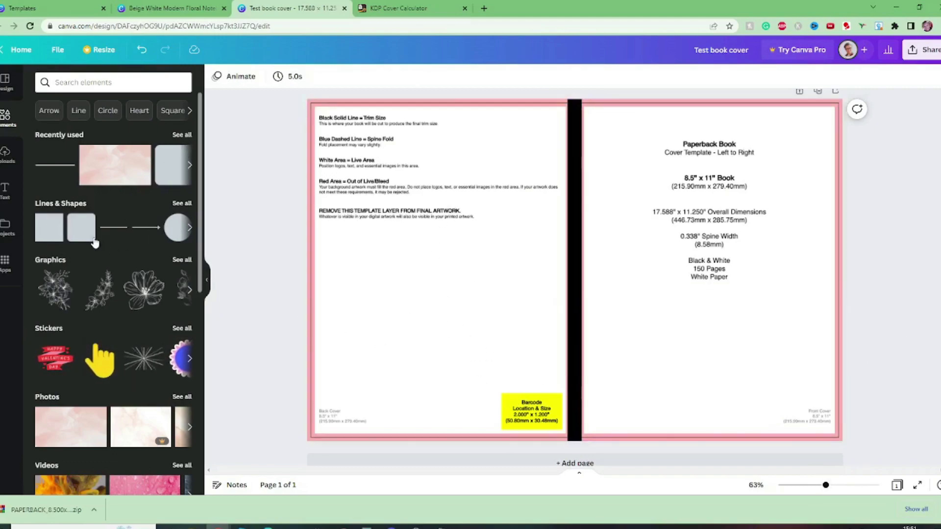
click(53, 232)
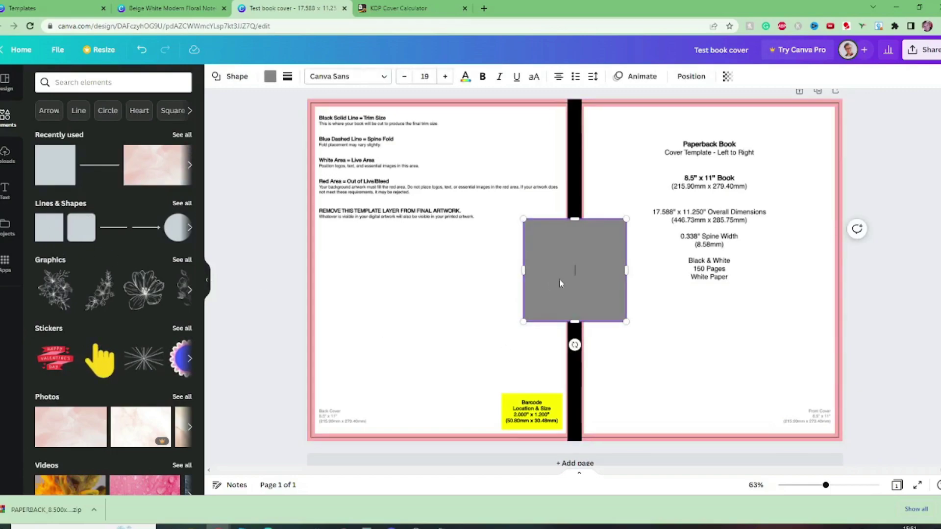
drag(559, 278, 493, 387)
drag(513, 325, 508, 393)
drag(460, 412, 500, 411)
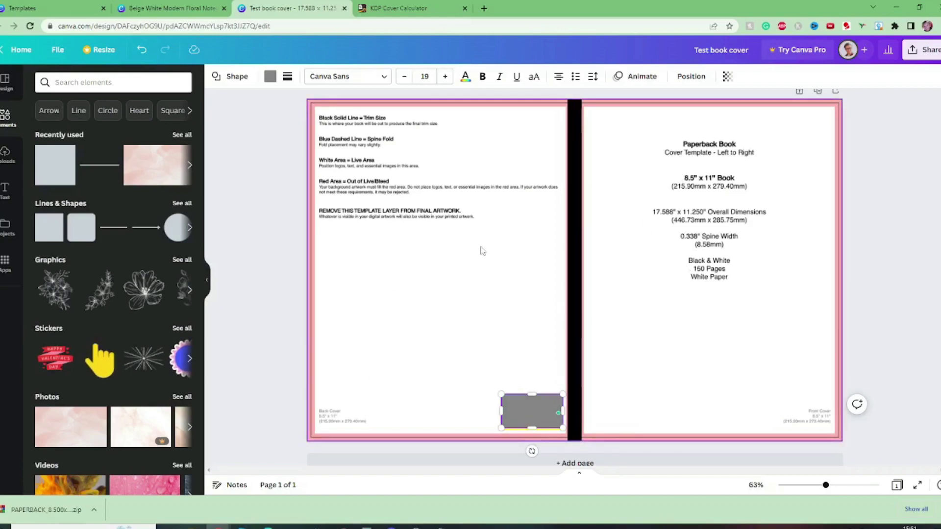
click(539, 255)
key(Delete)
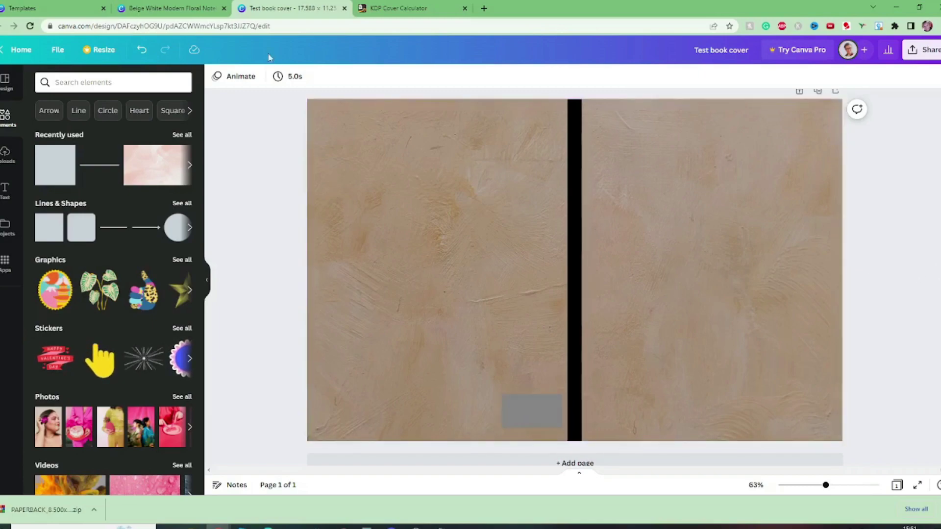
Group the NOTEBOOK title and floral drawings, then paste them onto the wrap's front cover.
click(169, 7)
click(335, 160)
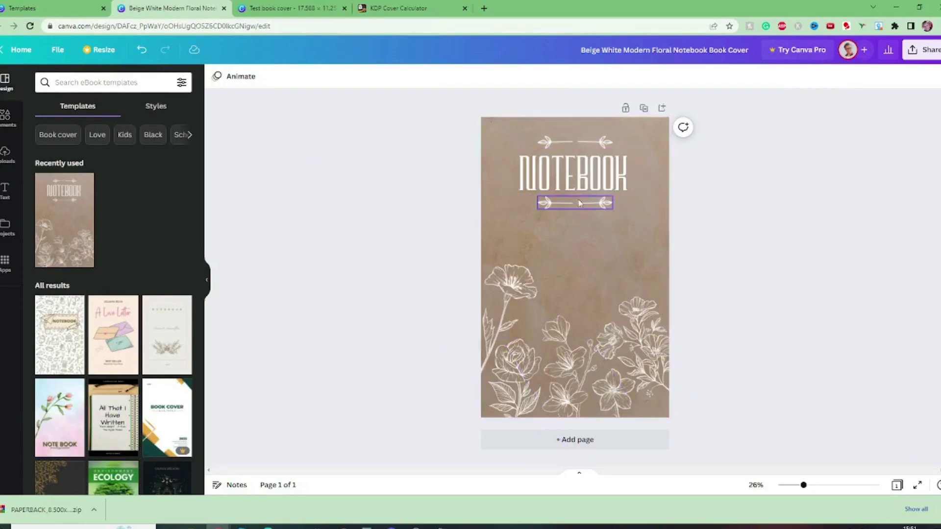
drag(442, 103, 706, 451)
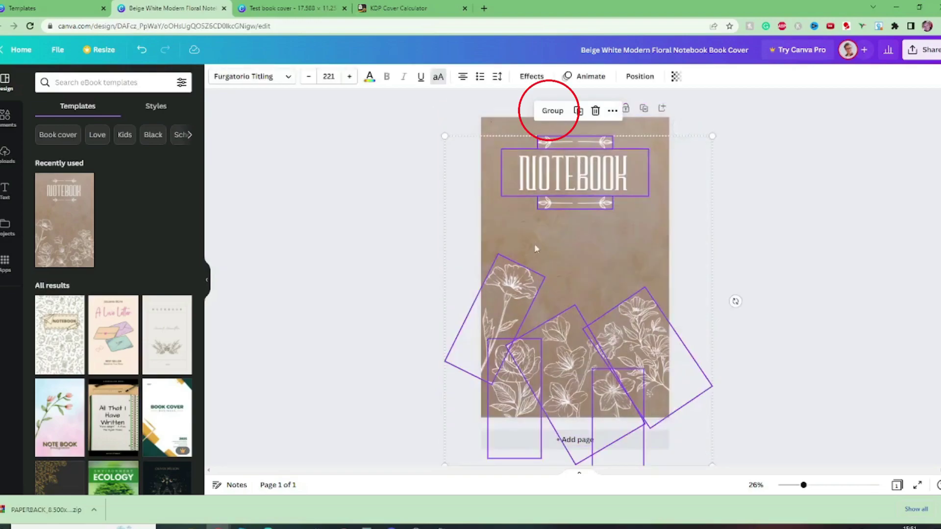
click(552, 117)
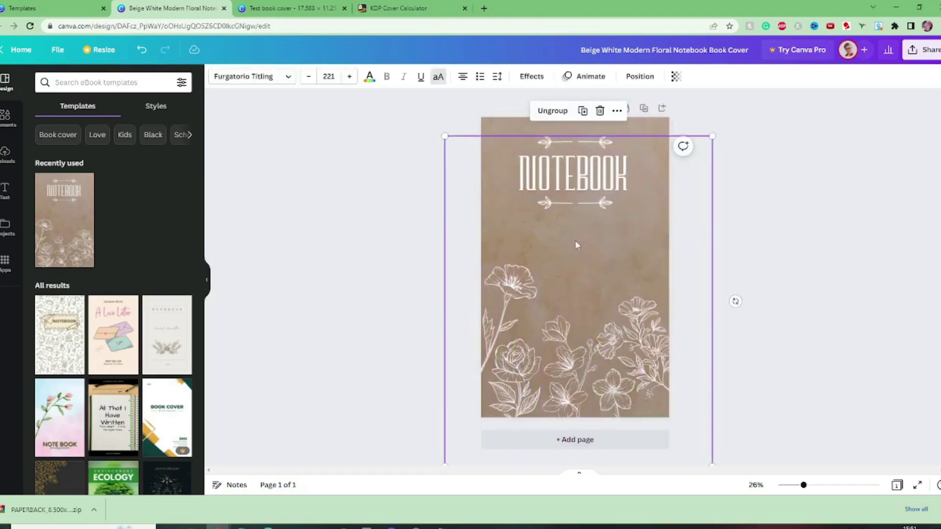
click(293, 8)
key(ctrl+v)
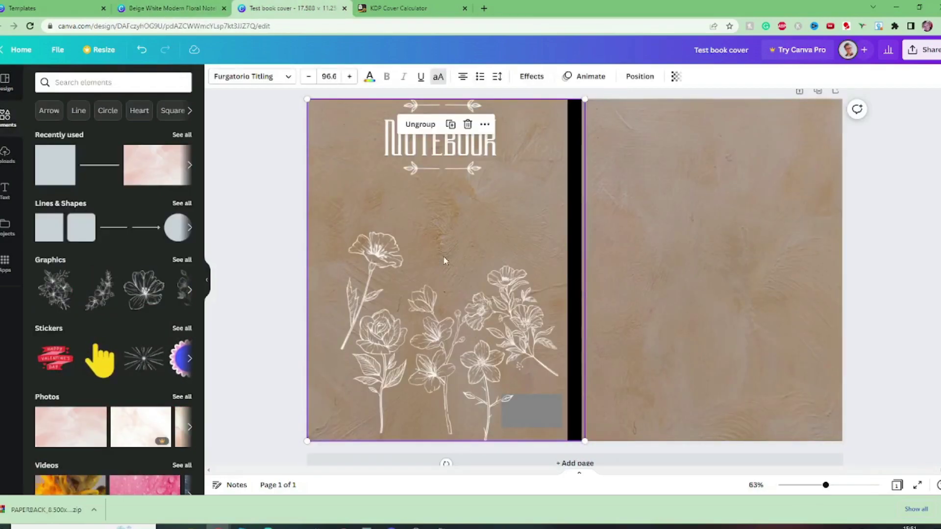
drag(431, 255, 707, 263)
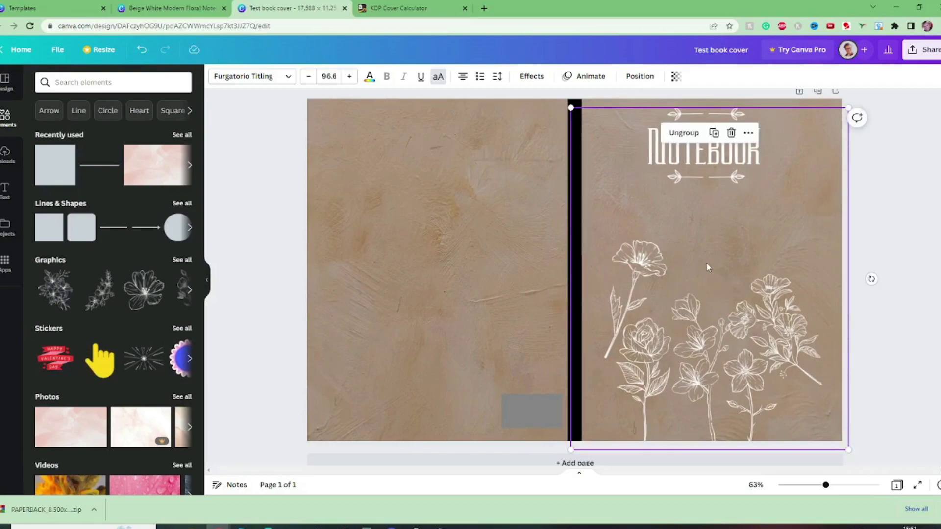
click(181, 5)
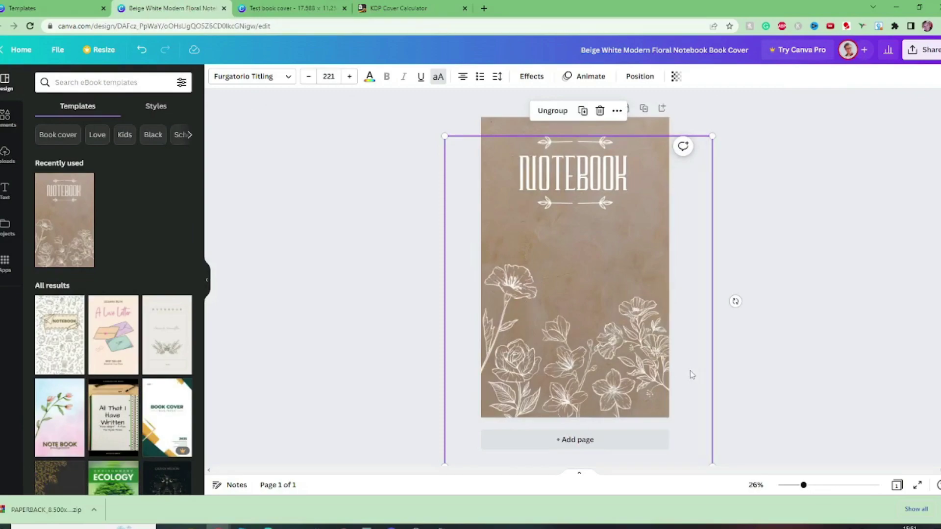
click(312, 6)
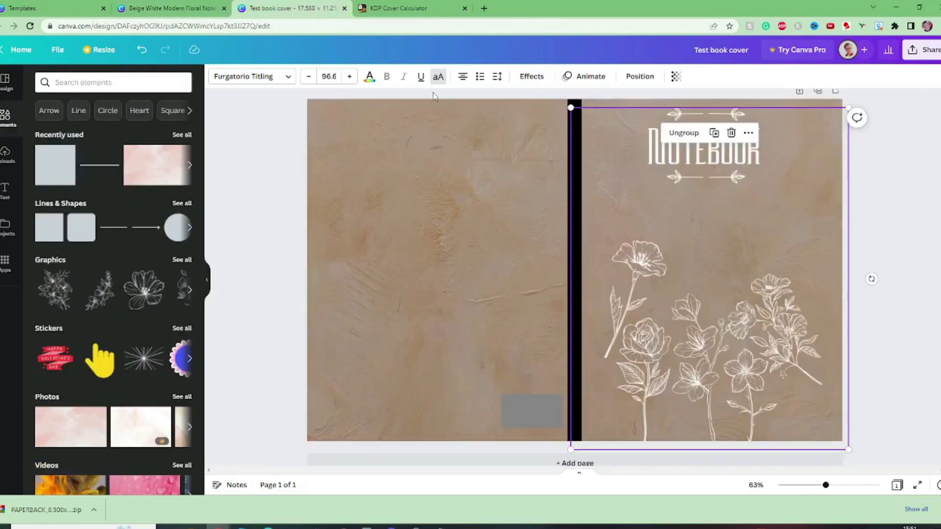
click(912, 347)
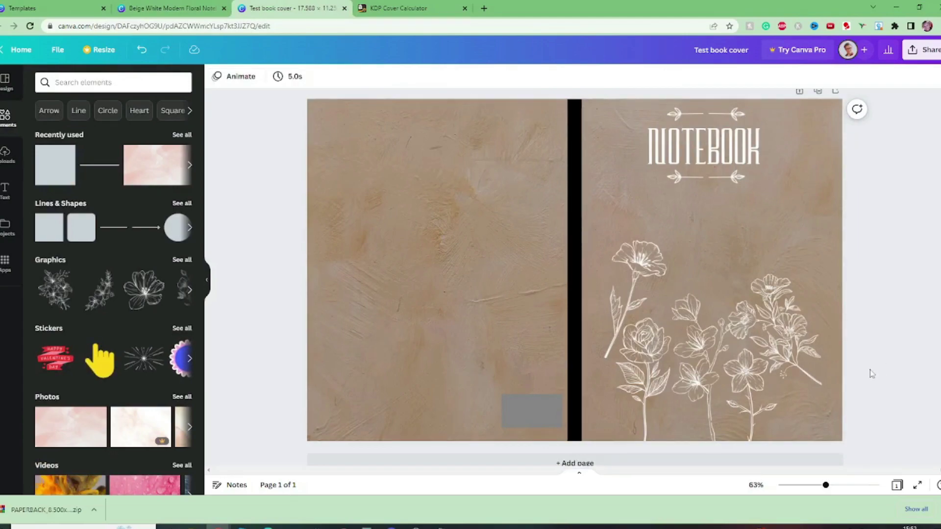
scroll(872, 359, up, 1)
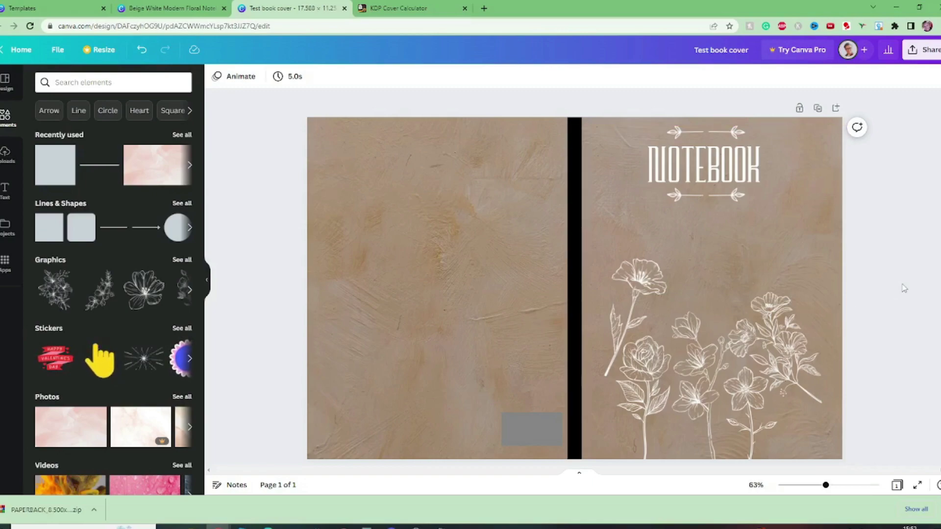
click(817, 109)
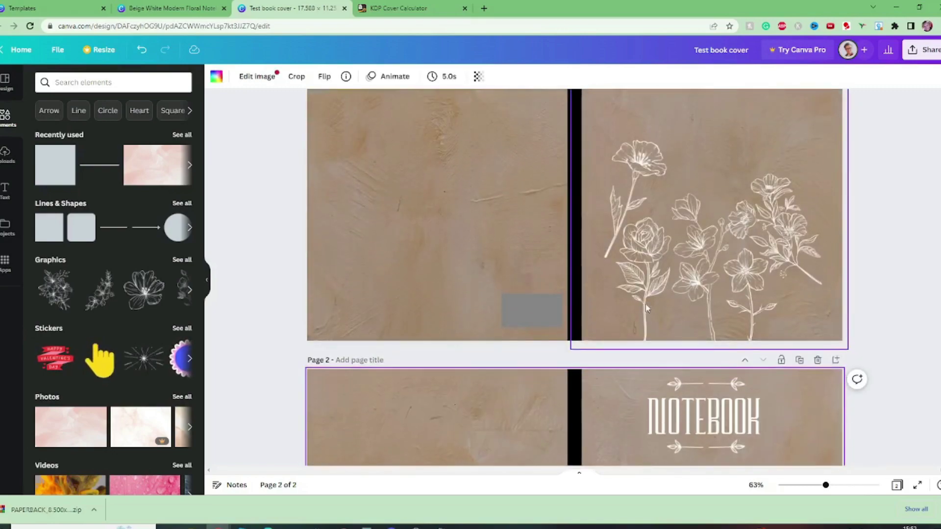
scroll(606, 219, up, 3)
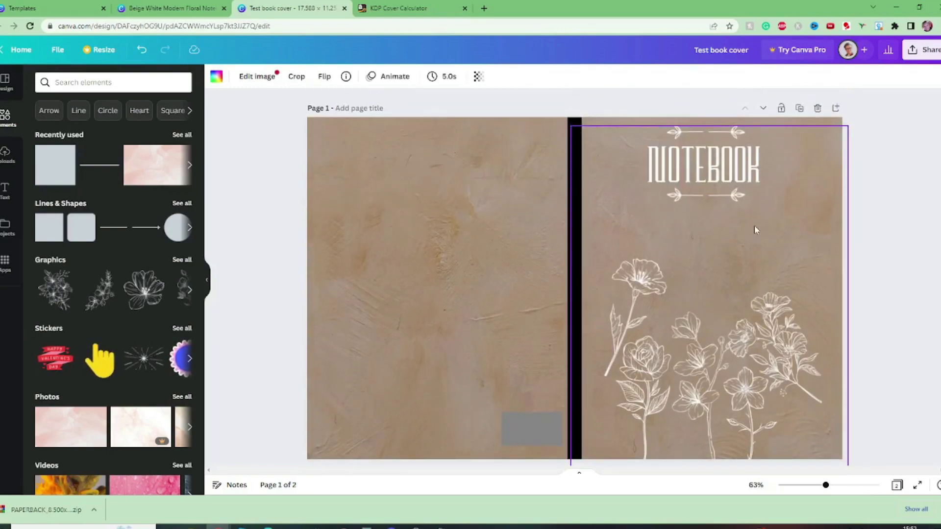
scroll(838, 230, down, 3)
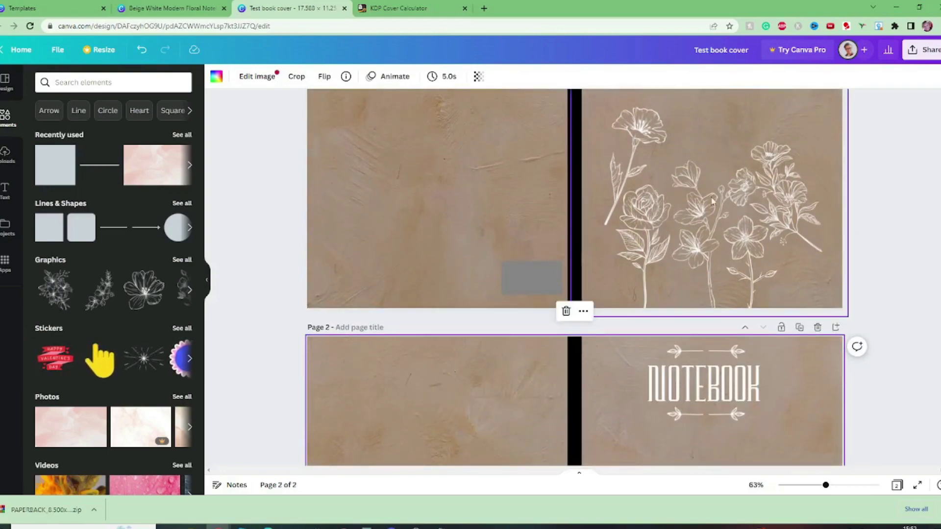
scroll(686, 201, down, 4)
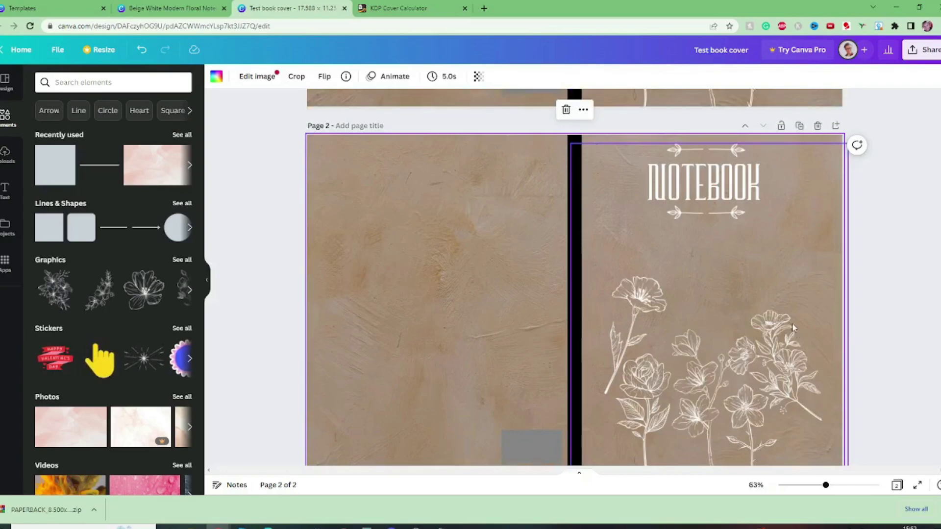
scroll(703, 261, down, 1)
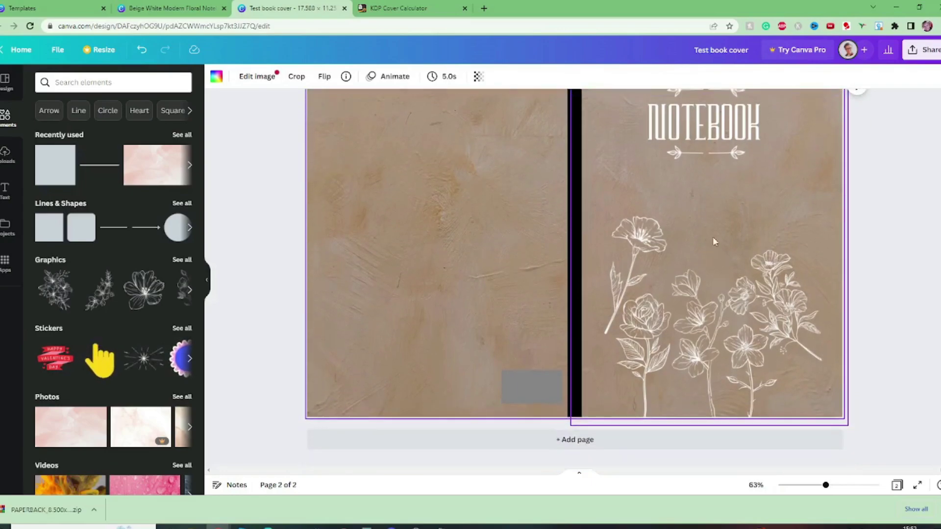
click(78, 6)
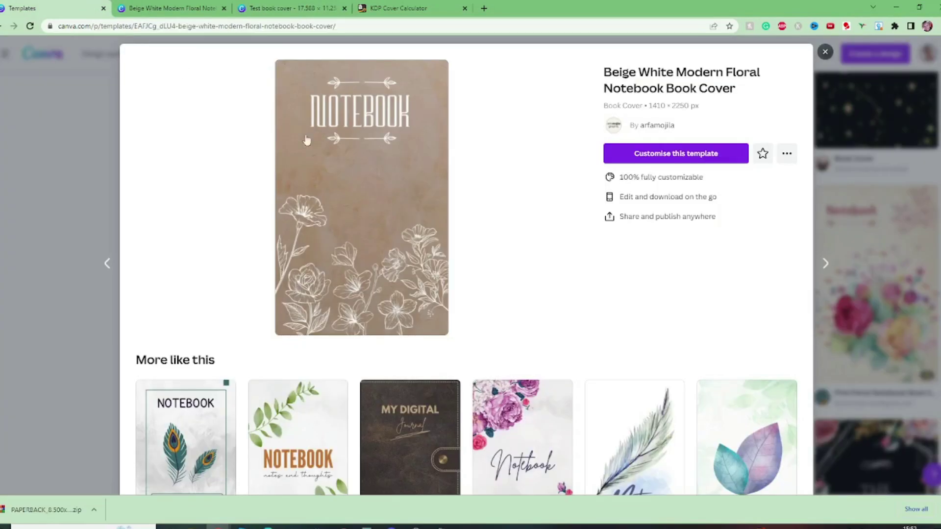
scroll(520, 242, down, 5)
scroll(520, 240, down, 5)
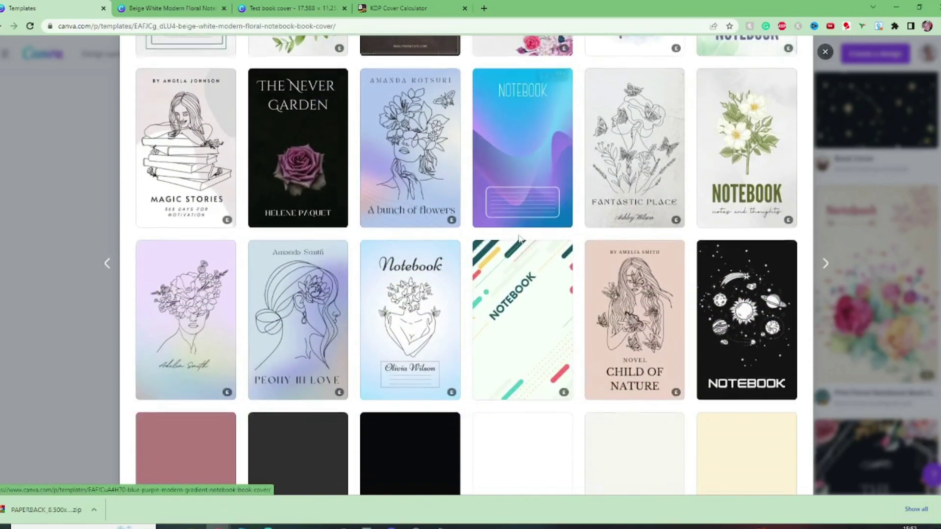
scroll(336, 169, up, 5)
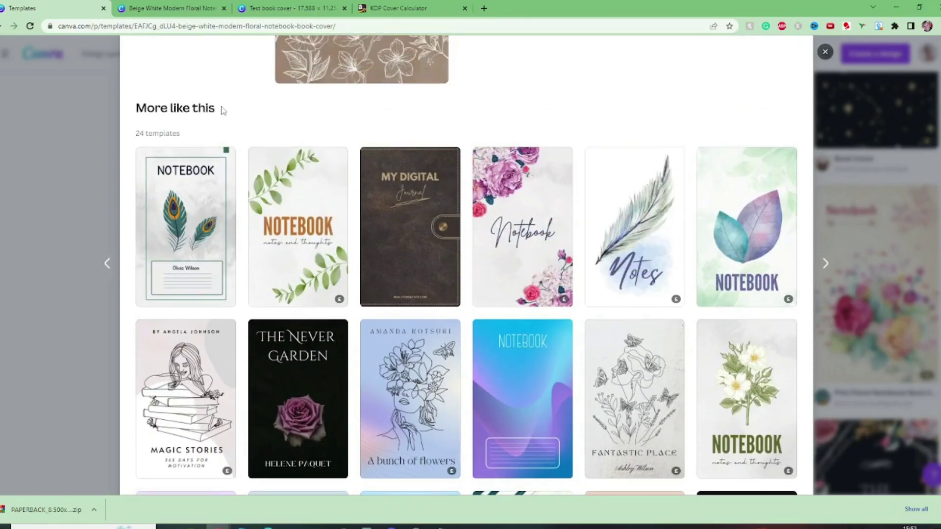
click(194, 11)
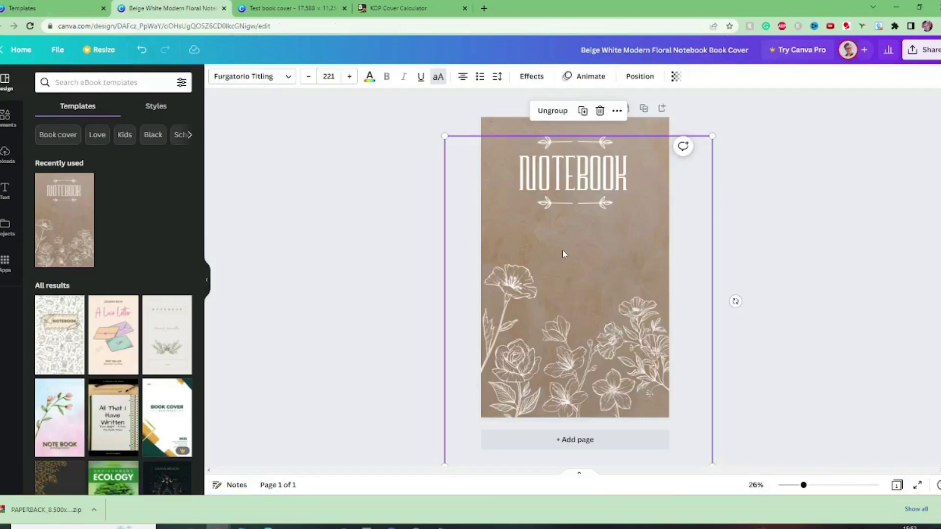
click(289, 14)
scroll(735, 298, up, 2)
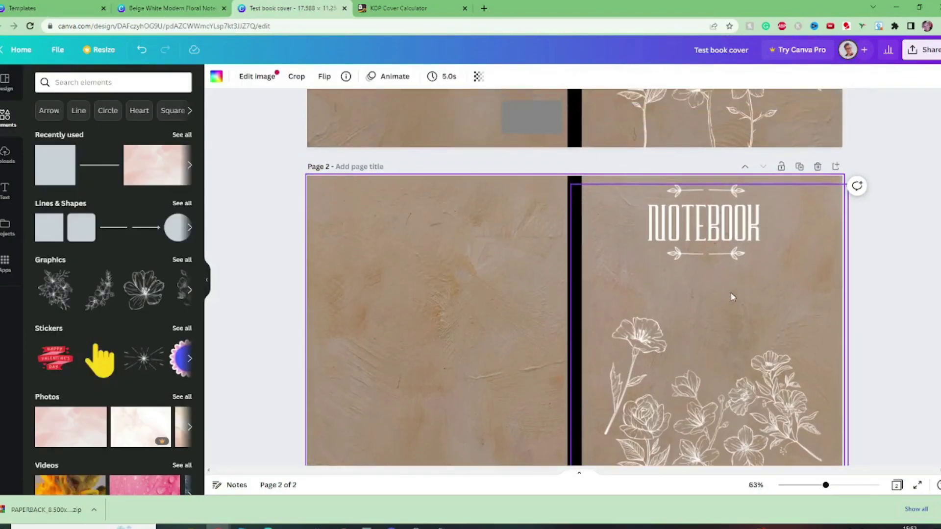
scroll(641, 279, up, 6)
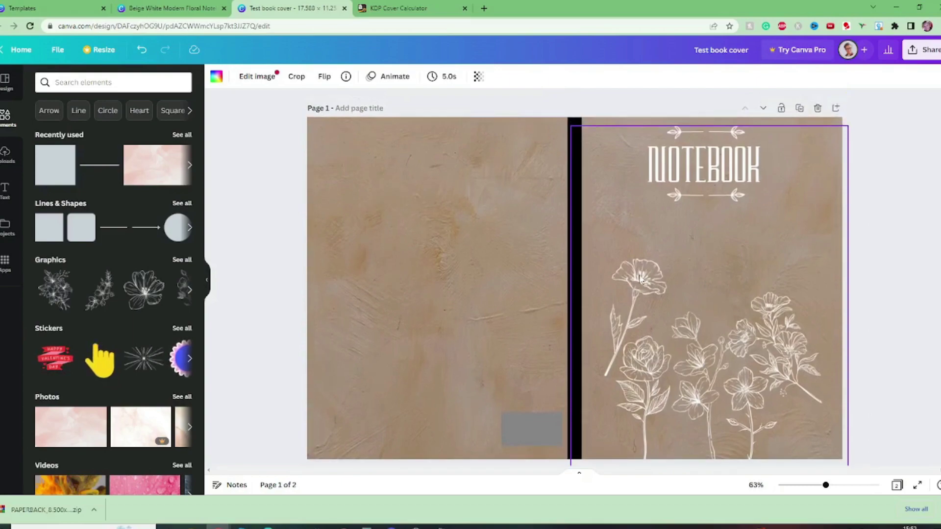
Ungroup the title and retype NOTEBOOK as 'ENVIRONMENTAL SCIENCE'.
click(737, 252)
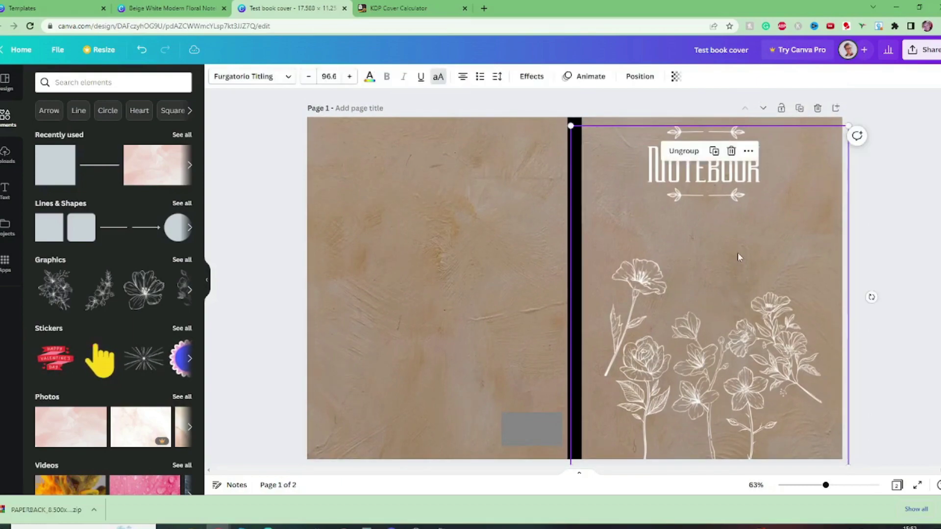
click(684, 150)
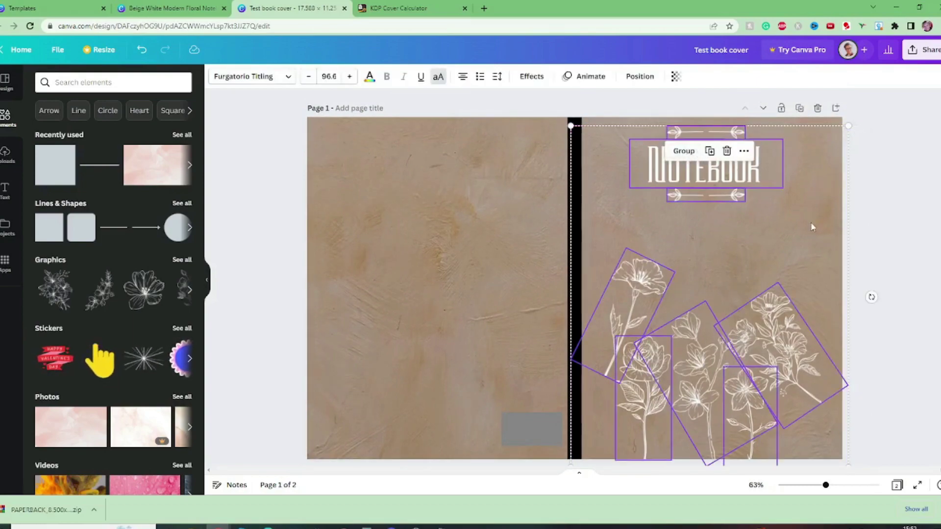
click(873, 227)
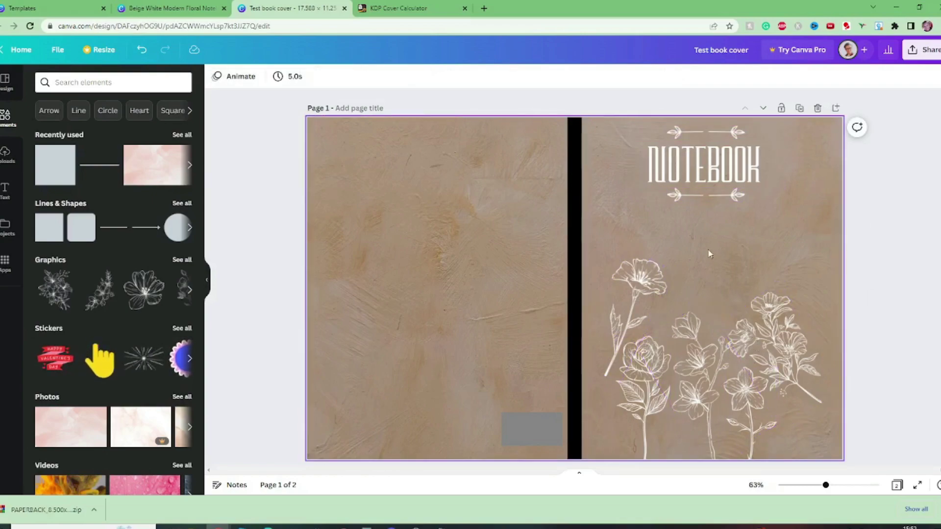
click(703, 167)
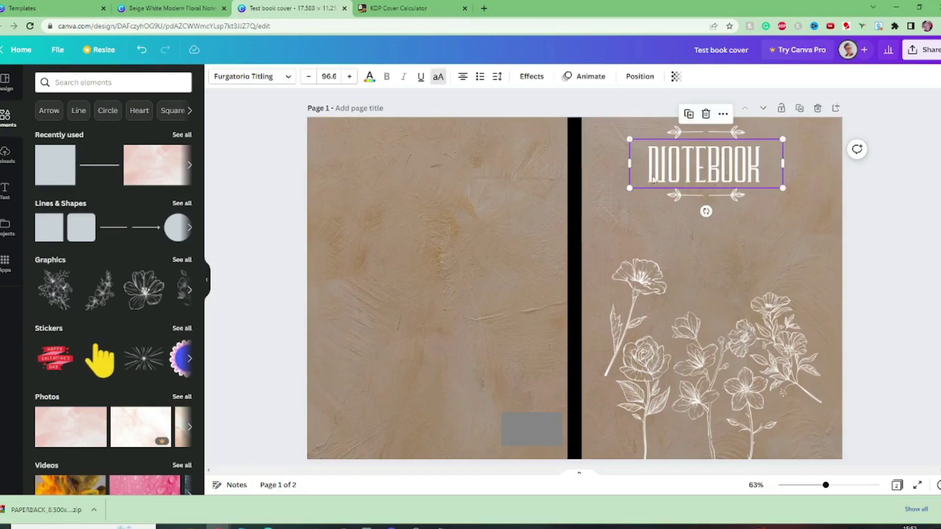
double_click(705, 168)
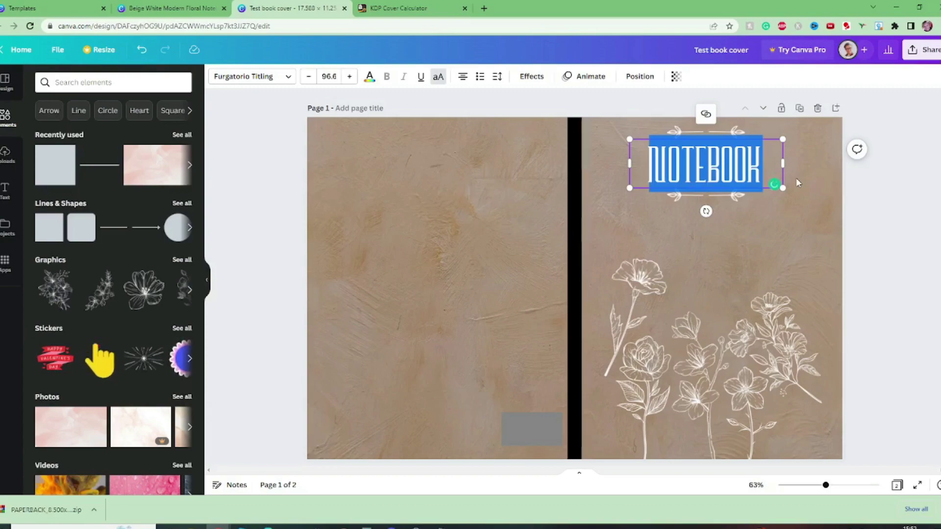
text(ENVIRONMENTAL SCIENCE)
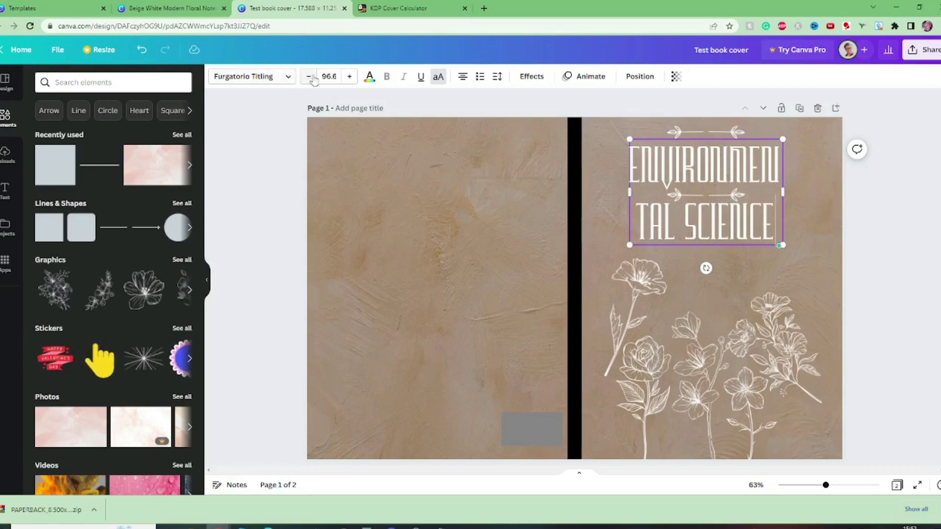
Set the title's font size to 75.
click(329, 76)
text(75)
key(Return)
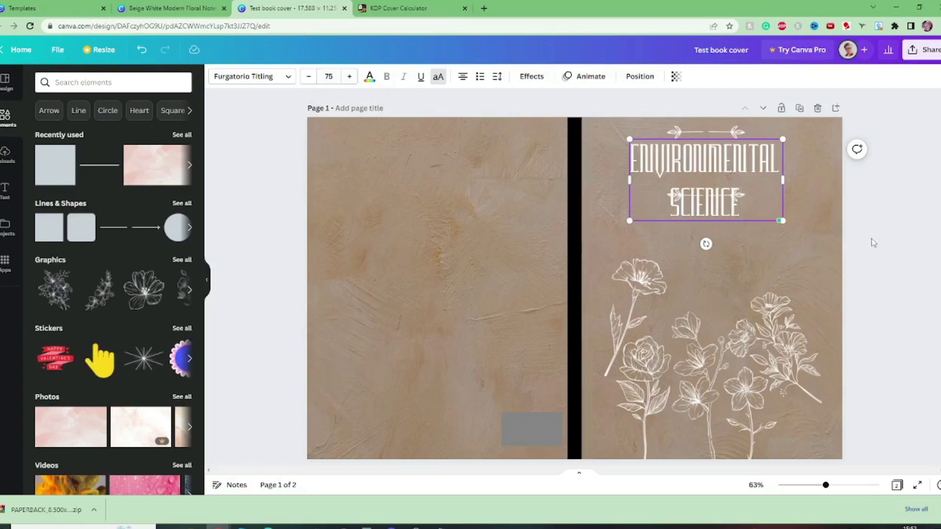
click(887, 236)
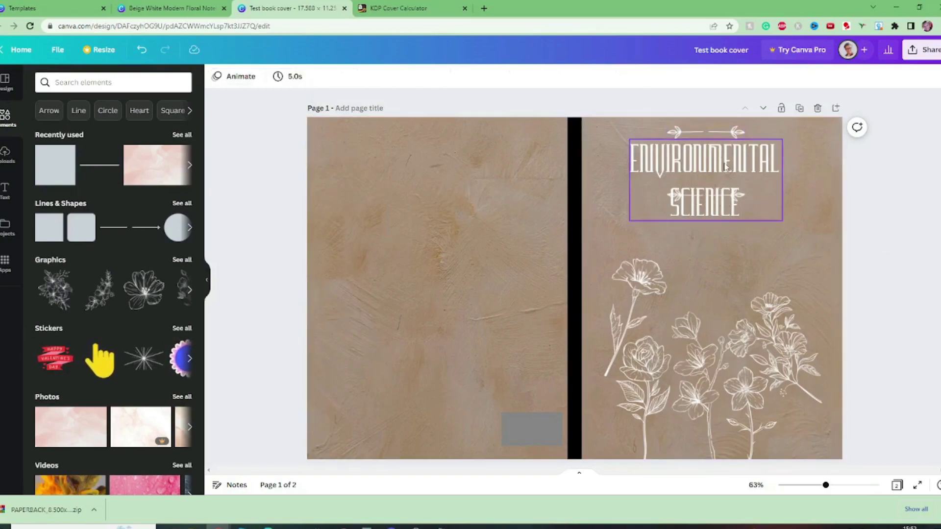
Recentre the title on the front cover with the second arrow ornament just below it.
drag(713, 184, 731, 289)
drag(733, 197, 609, 239)
drag(742, 246, 726, 167)
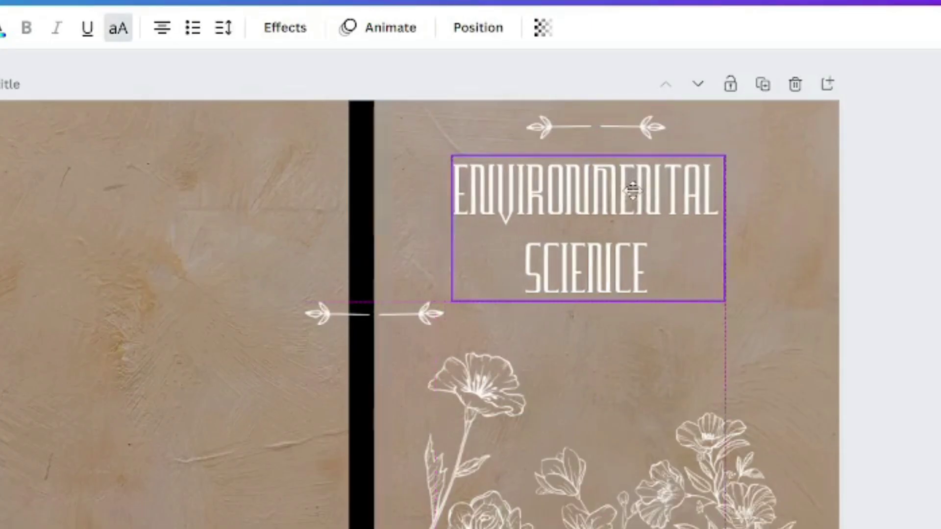
drag(632, 191, 651, 193)
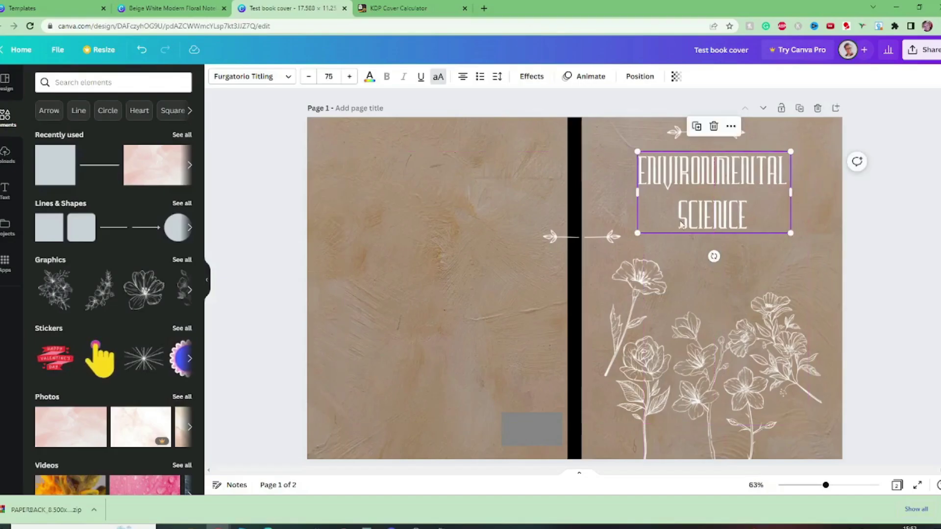
drag(591, 237, 721, 251)
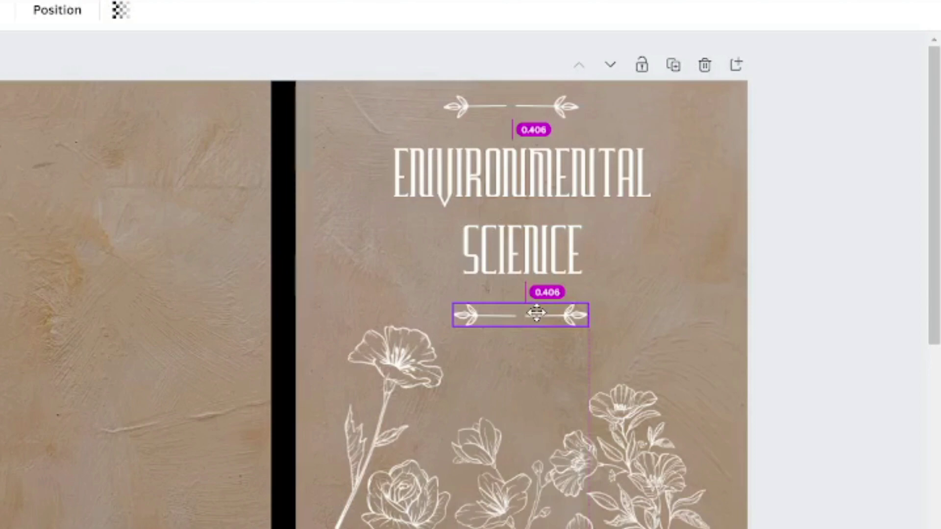
drag(536, 313, 536, 314)
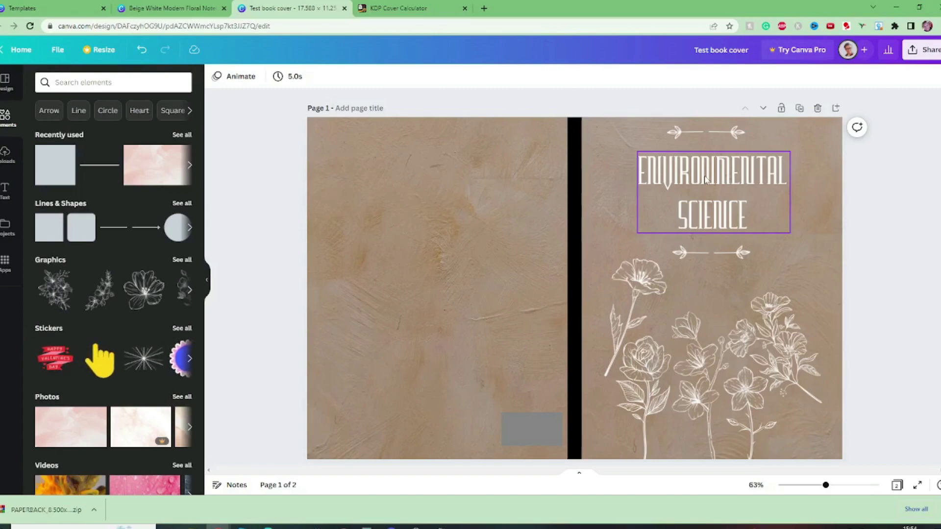
Change the title font to Libre Baskerville after trying Alleron and other fonts.
click(711, 177)
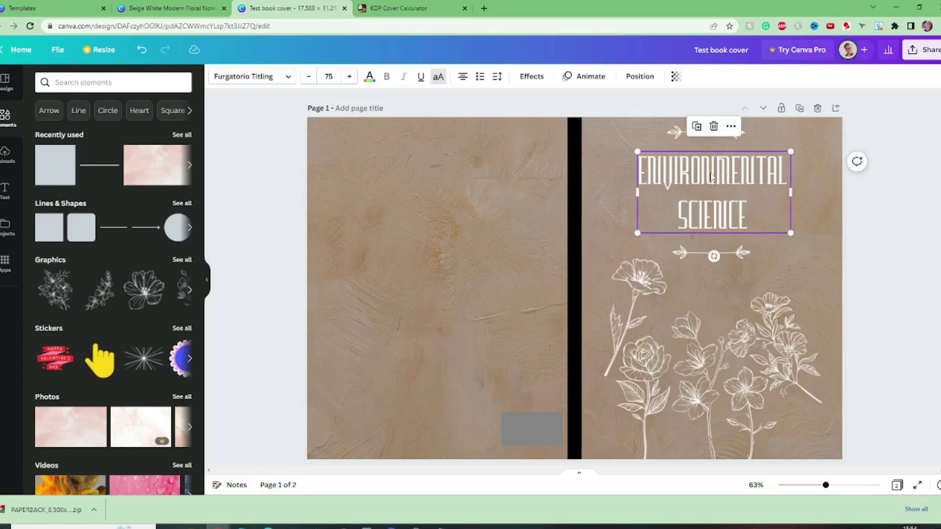
click(245, 77)
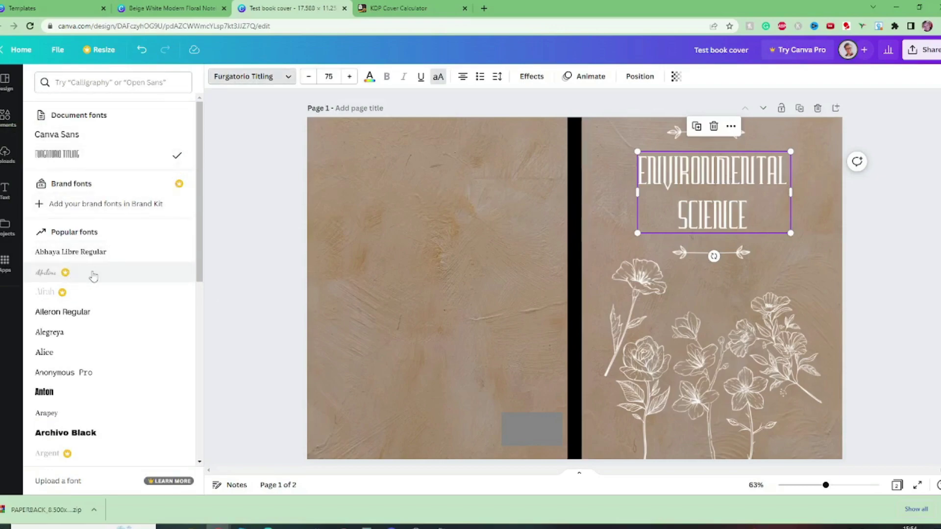
click(88, 311)
scroll(86, 291, down, 2)
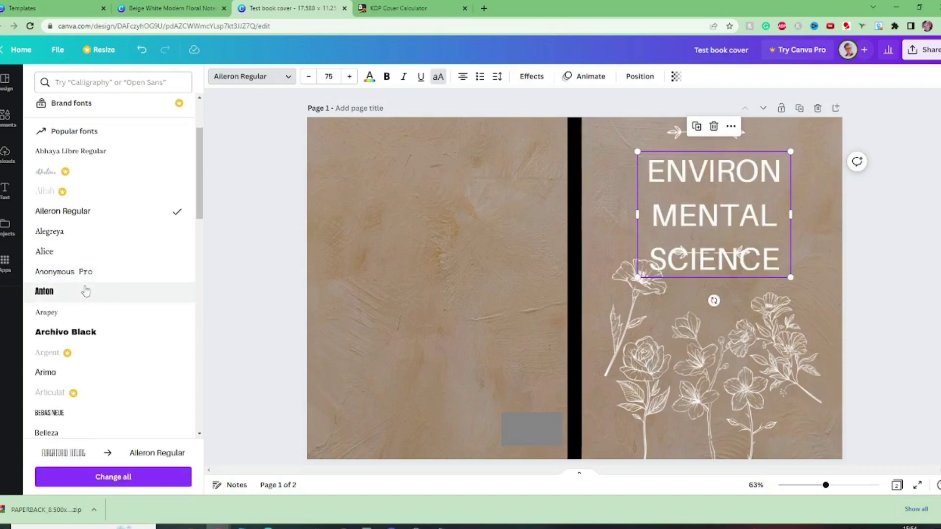
scroll(86, 291, down, 3)
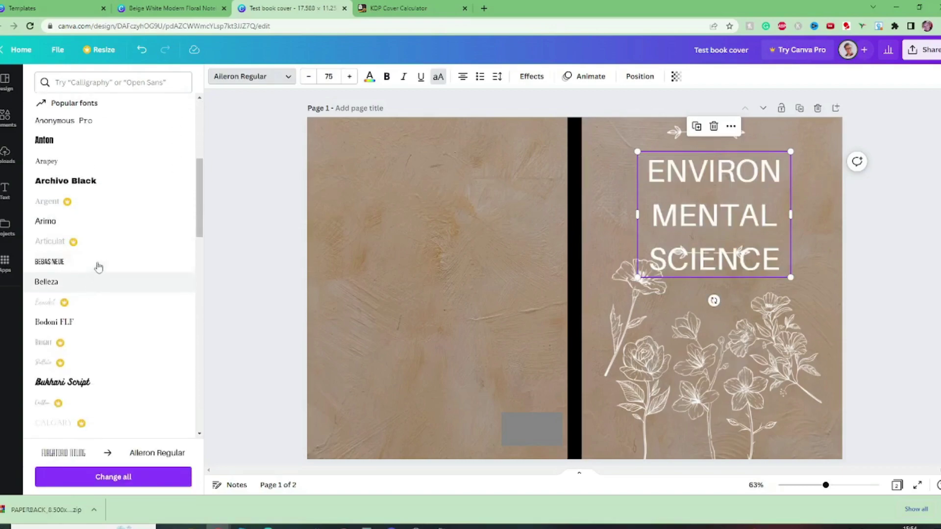
click(109, 228)
scroll(116, 255, down, 10)
click(124, 282)
click(123, 322)
Set the title to size 45, one word per line, moved slightly lower.
click(328, 76)
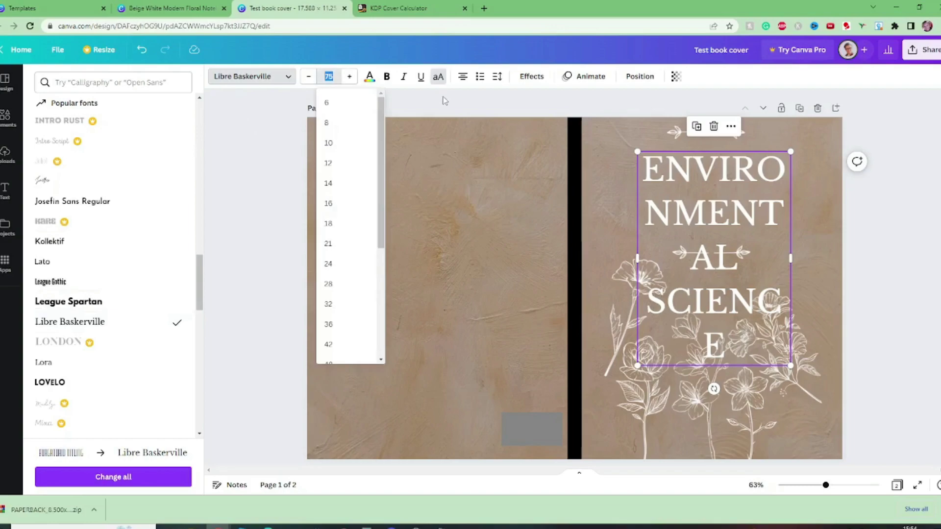
text(45)
key(Return)
drag(789, 186, 816, 176)
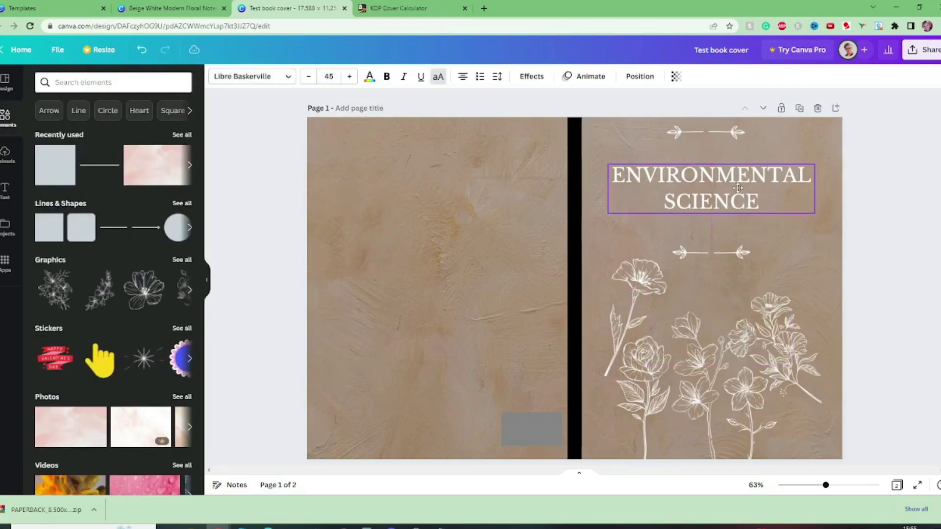
drag(706, 131, 706, 168)
click(833, 254)
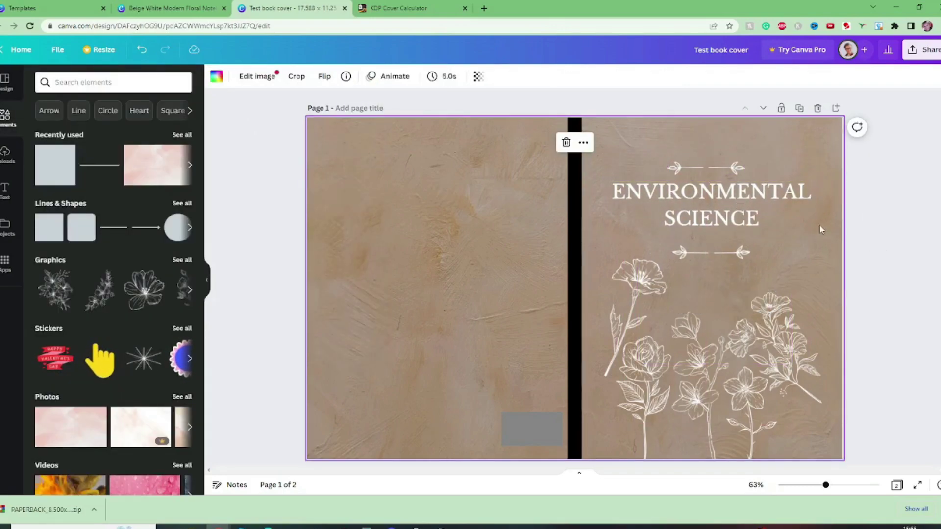
click(723, 208)
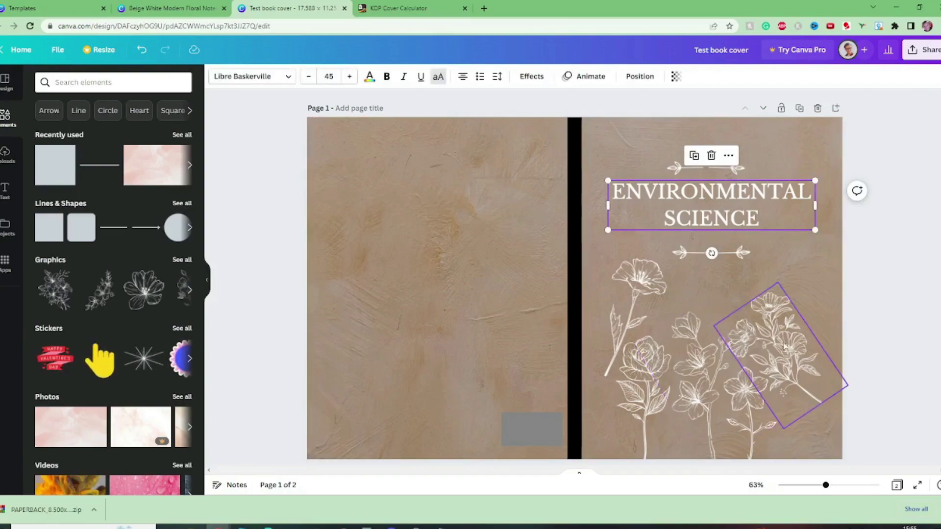
scroll(717, 381, down, 5)
scroll(721, 337, up, 5)
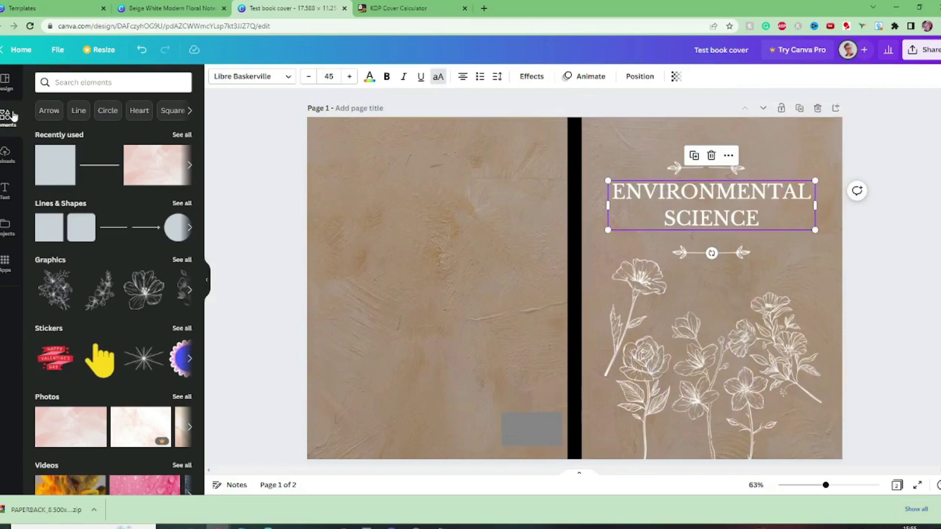
Add a green leafy branch graphic from Elements and shrink it.
click(68, 83)
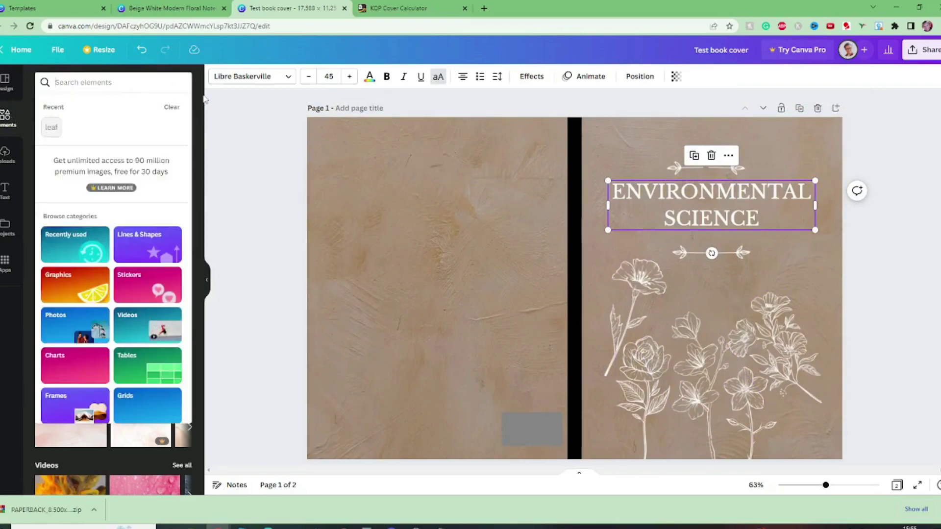
click(52, 127)
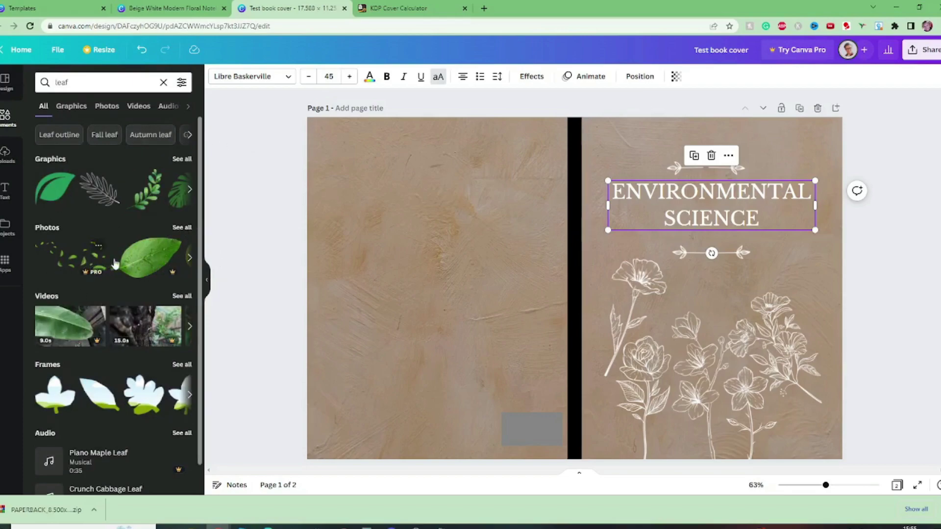
scroll(162, 267, down, 1)
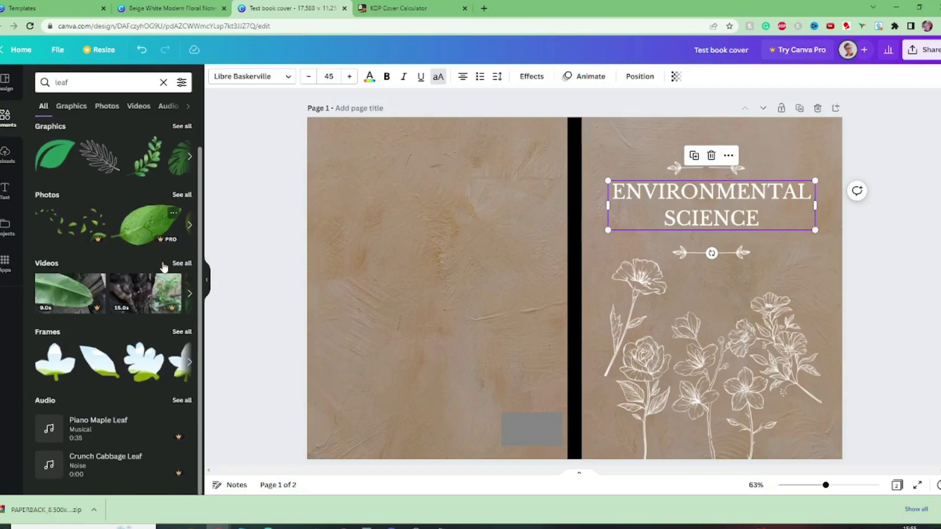
scroll(159, 267, up, 1)
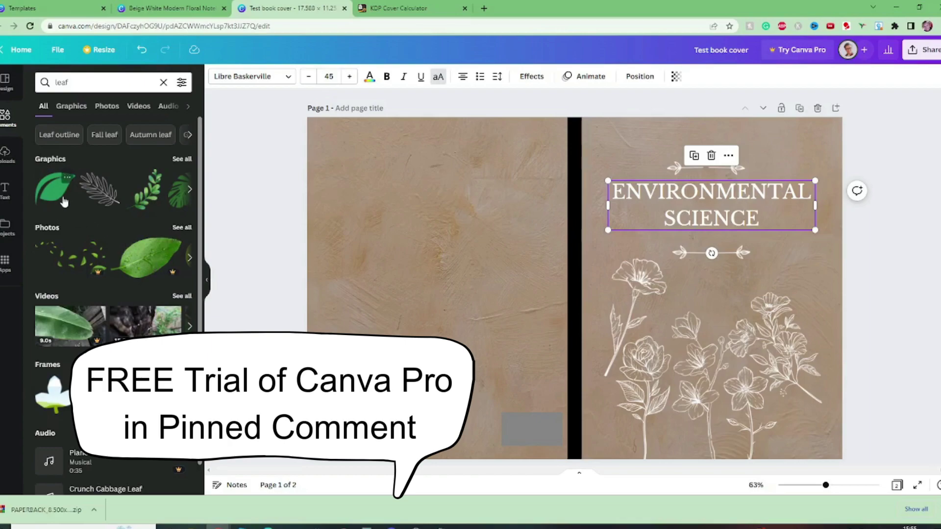
click(143, 198)
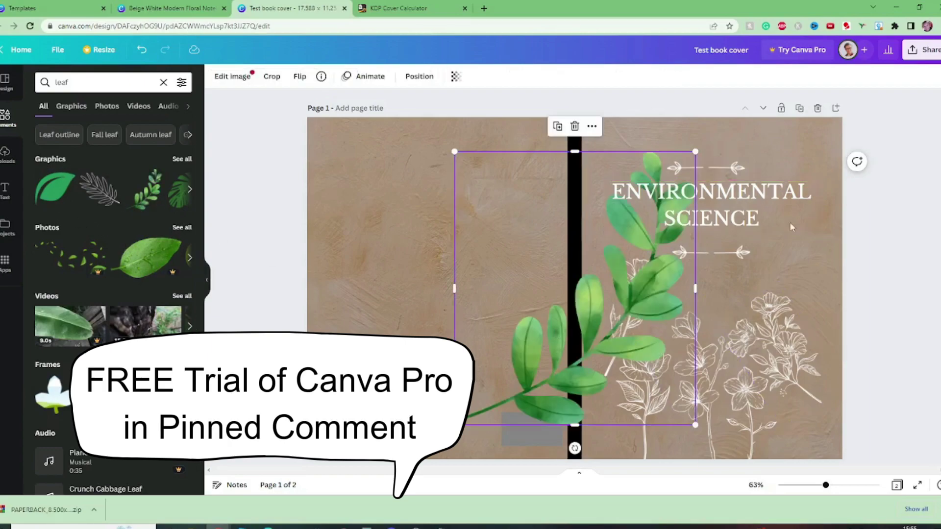
drag(696, 151, 580, 282)
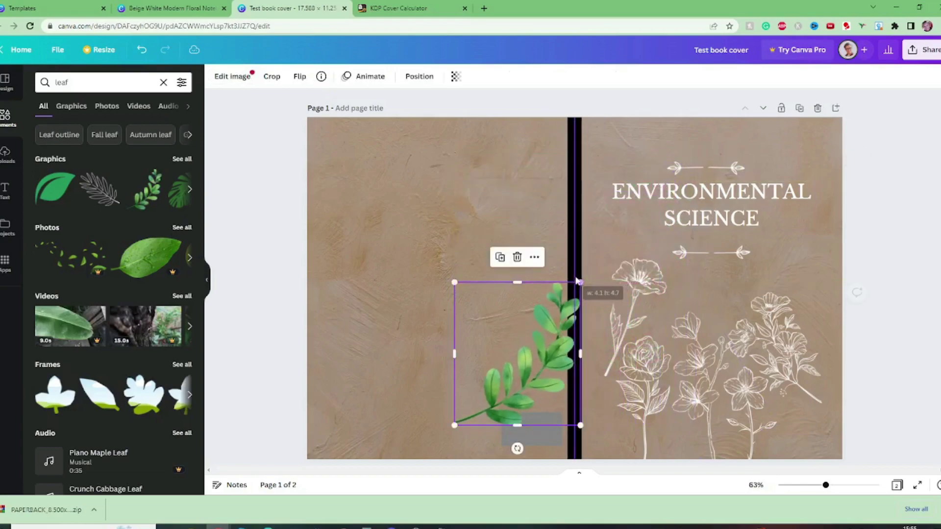
Delete the five flower drawings and move the leaf branch onto the front cover by the spine.
click(639, 301)
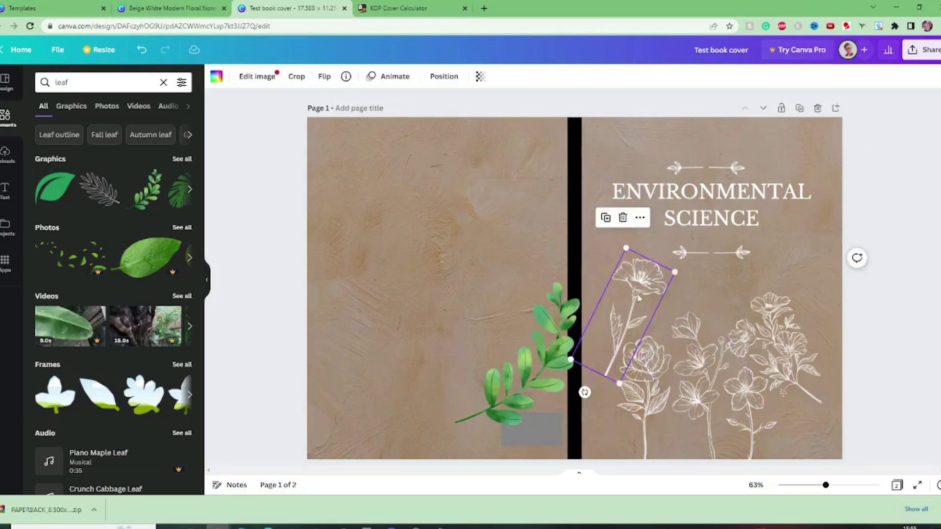
key(Delete)
click(646, 365)
key(Delete)
click(698, 377)
key(Delete)
click(742, 402)
key(Delete)
click(749, 352)
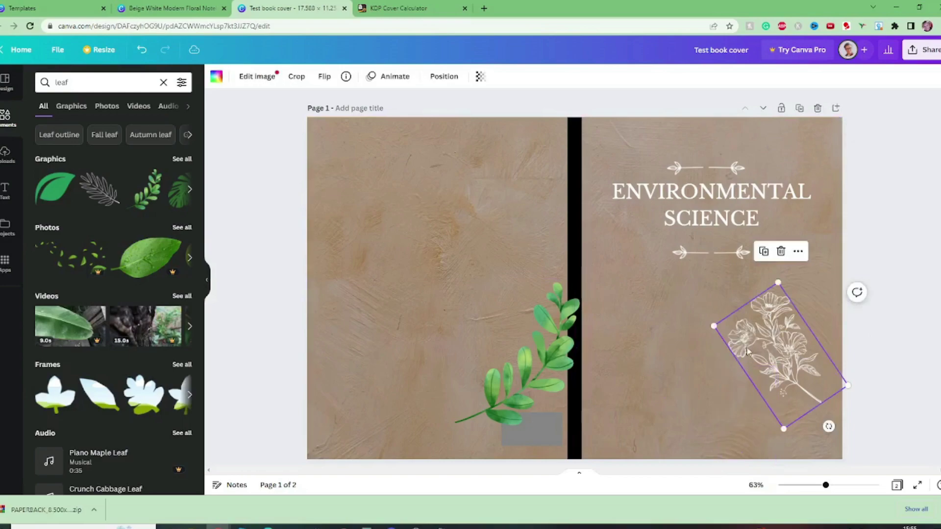
key(Delete)
drag(556, 345, 661, 381)
Add a horizontally mirrored leaf copy at the front cover's right edge.
drag(826, 485, 860, 485)
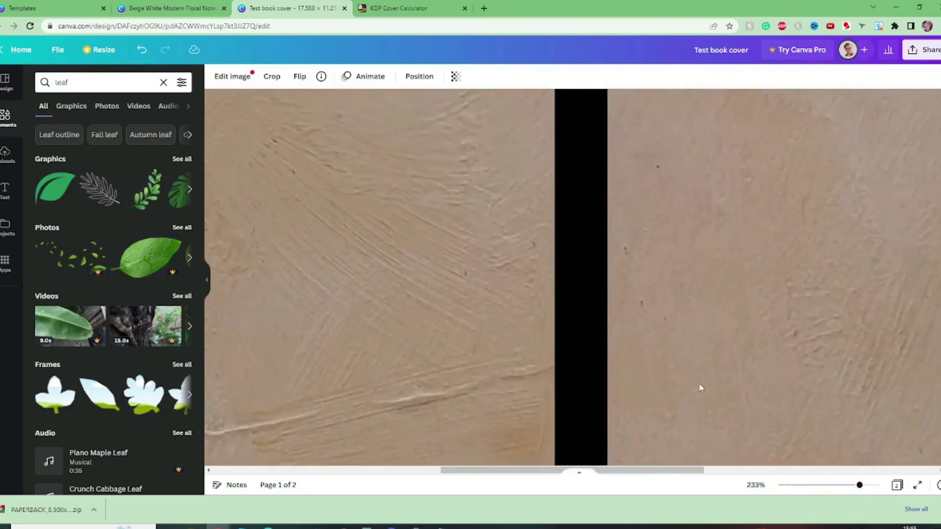
scroll(631, 388, down, 2)
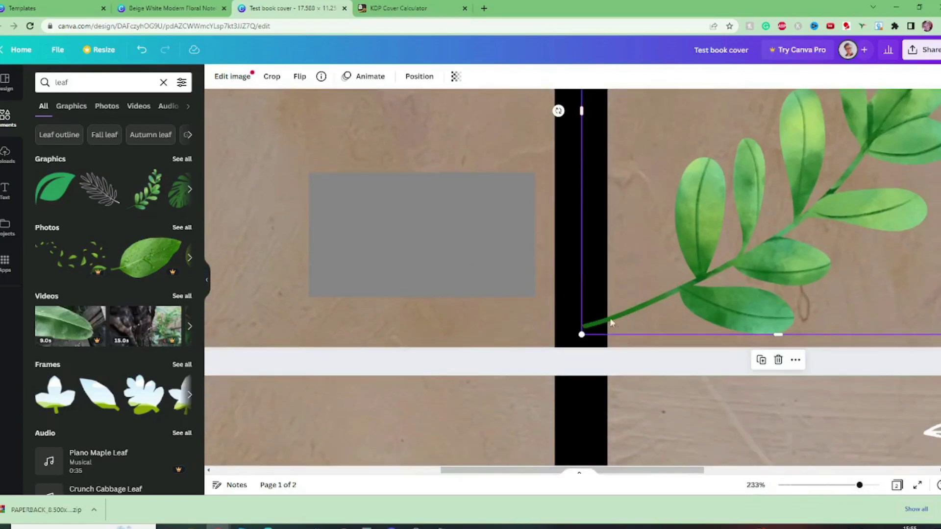
click(419, 79)
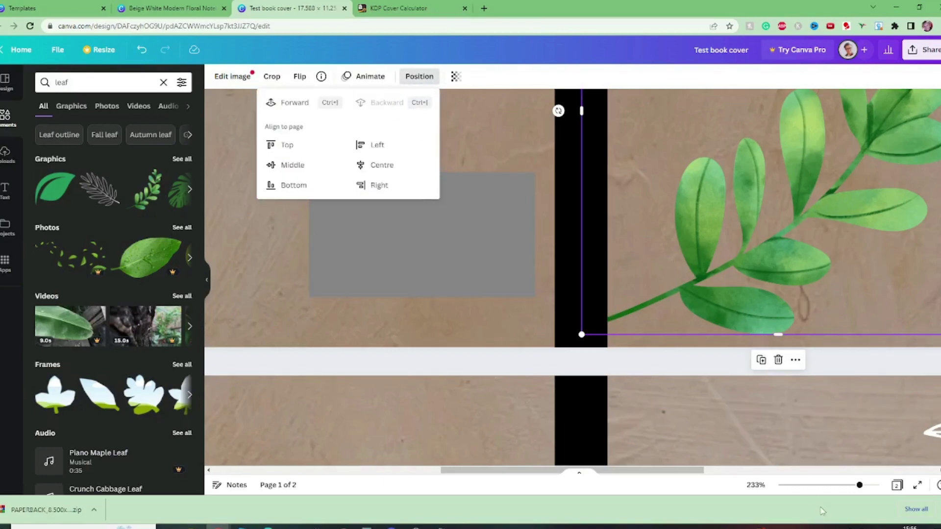
drag(859, 485, 817, 485)
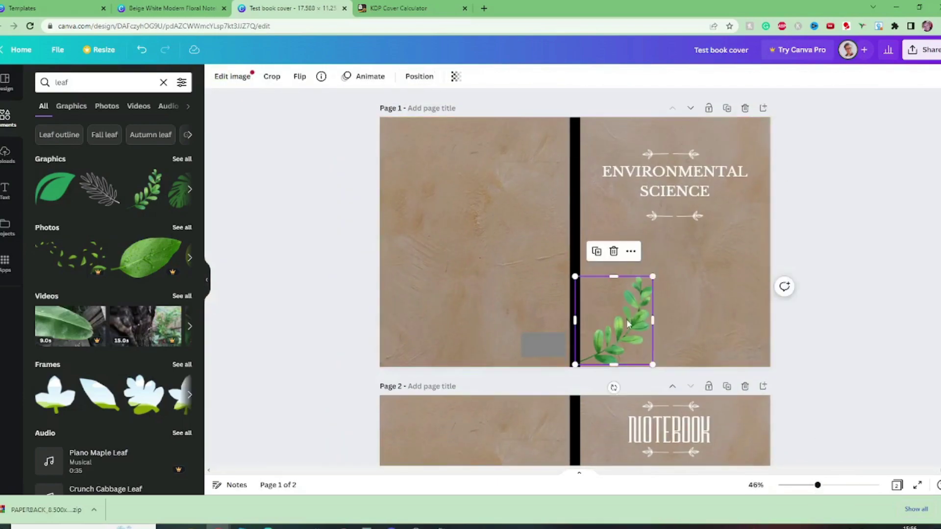
drag(627, 323, 726, 314)
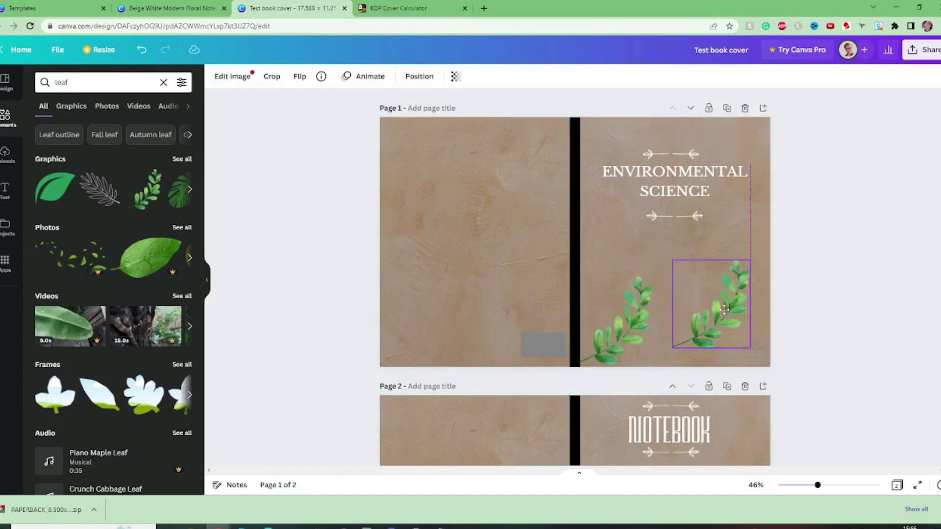
click(300, 79)
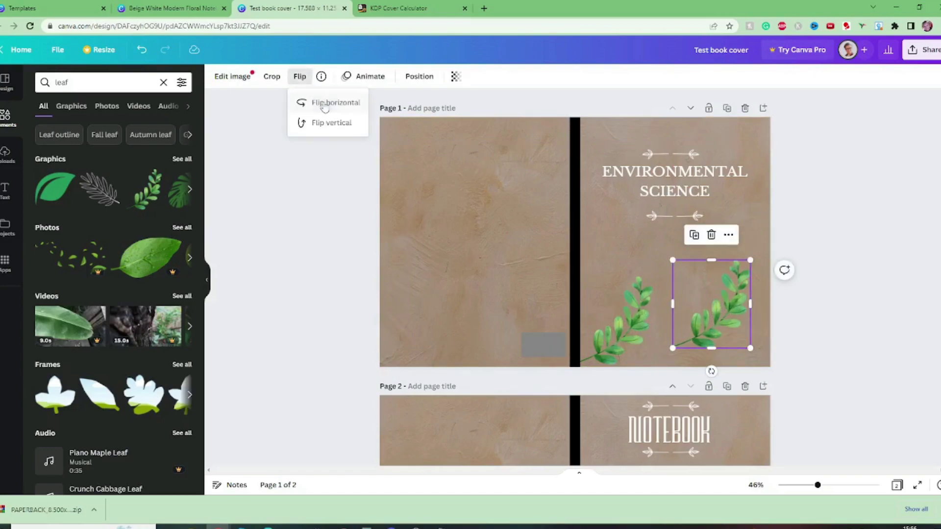
click(324, 104)
drag(711, 316, 761, 334)
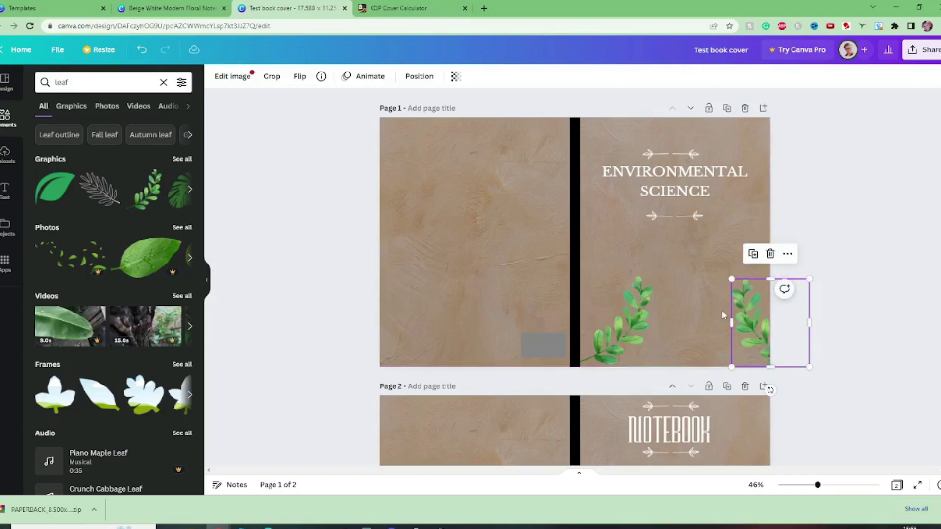
Place a rotated leaf copy beneath the title and send it backward.
click(654, 309)
drag(654, 308, 654, 235)
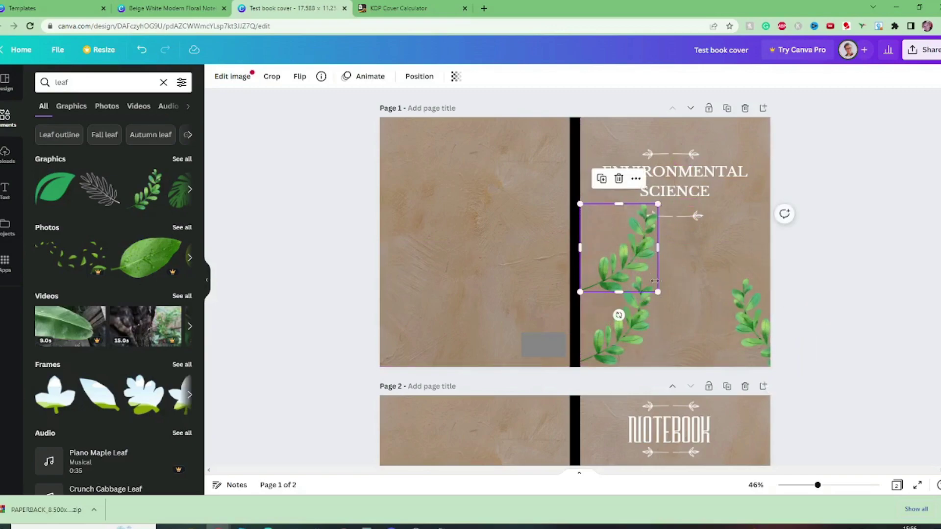
drag(618, 315, 553, 227)
click(419, 76)
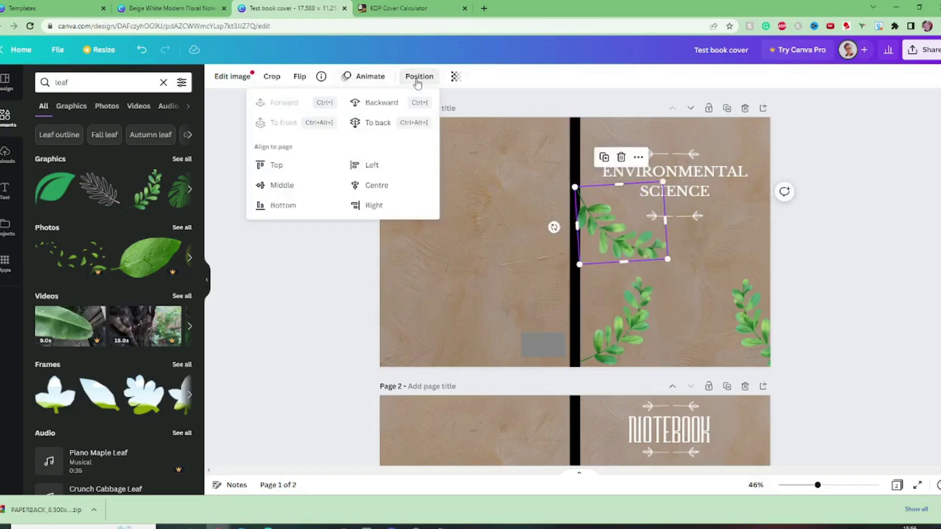
click(379, 104)
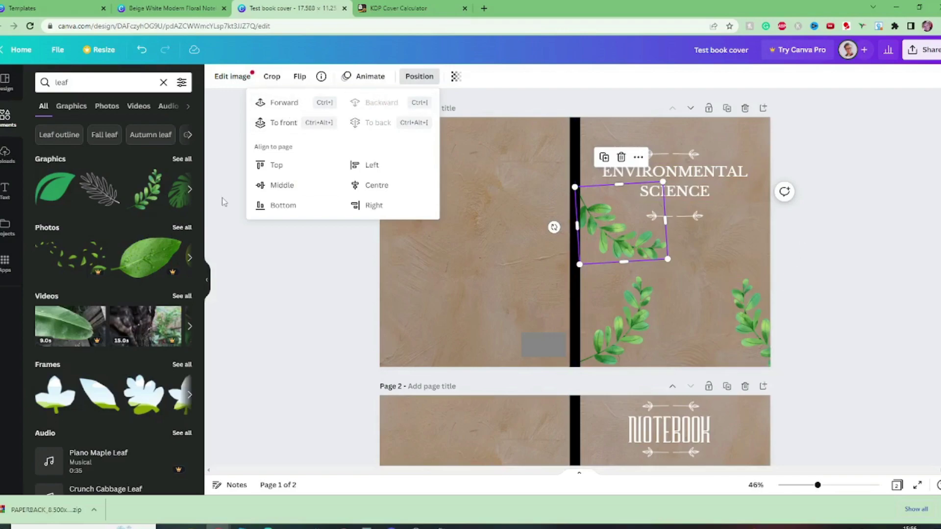
click(847, 248)
Add a shrunken faint leaf graphic tucked into the front cover's top-right corner.
click(189, 189)
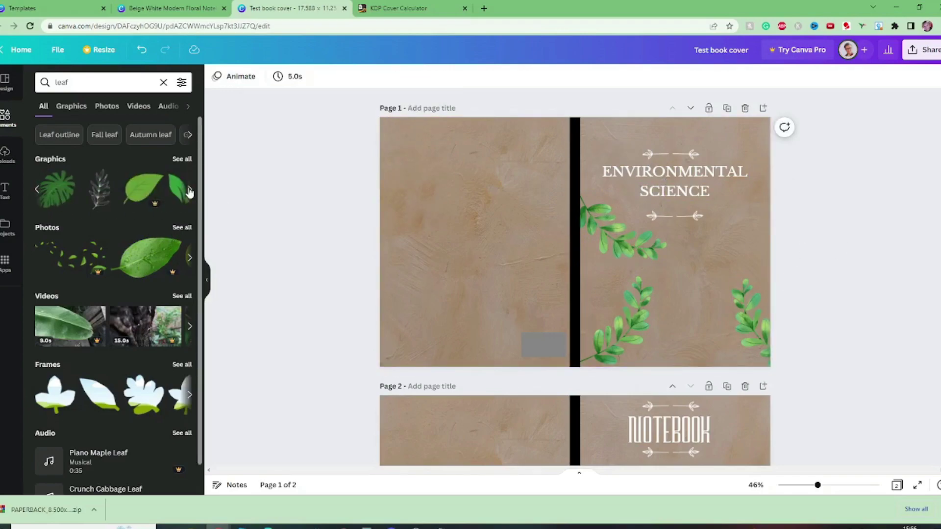
scroll(141, 193, down, 1)
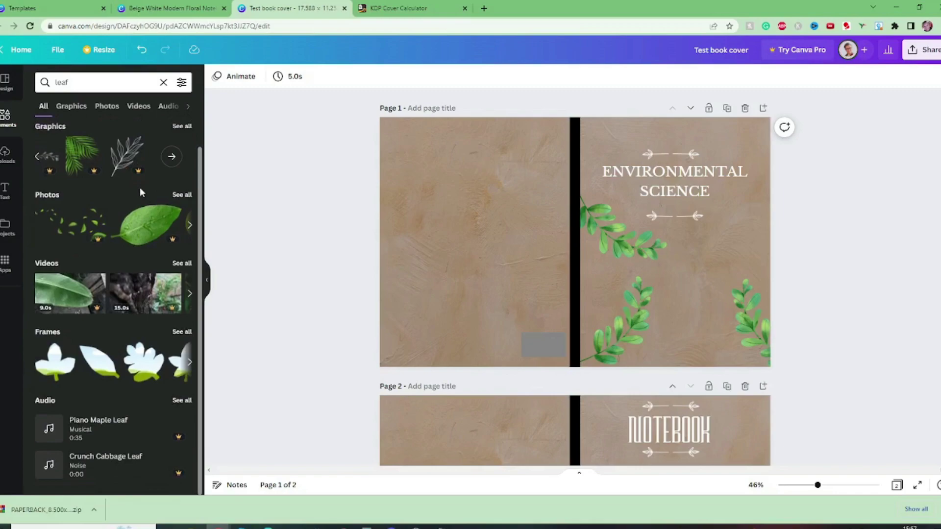
scroll(98, 186, up, 1)
click(71, 106)
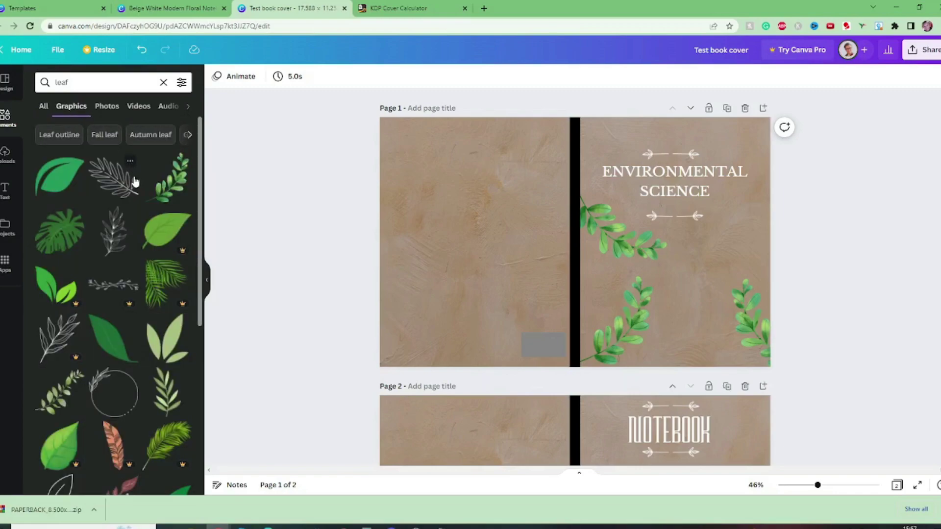
click(54, 404)
drag(685, 141, 562, 256)
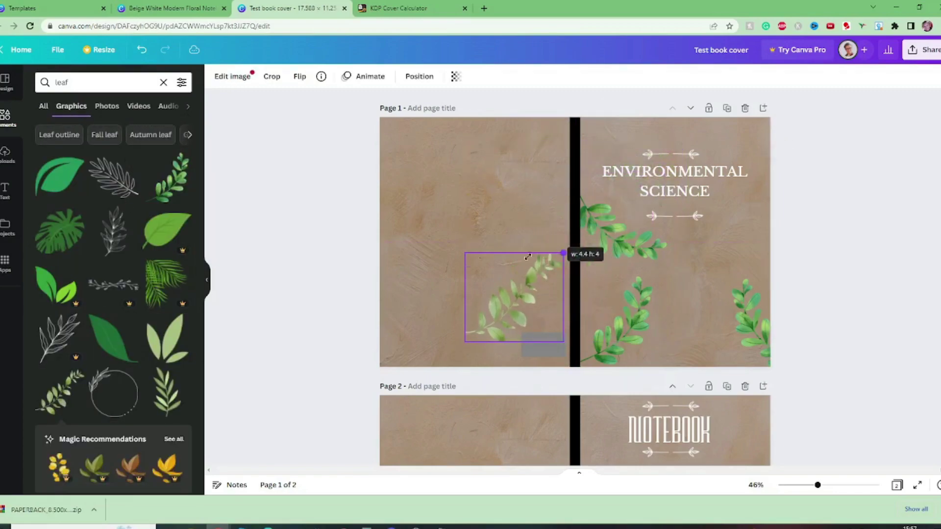
drag(494, 284, 710, 257)
click(419, 76)
drag(714, 296, 741, 293)
key(ctrl+z)
key(ctrl+z)
key(ctrl+z)
drag(609, 294, 725, 127)
click(827, 179)
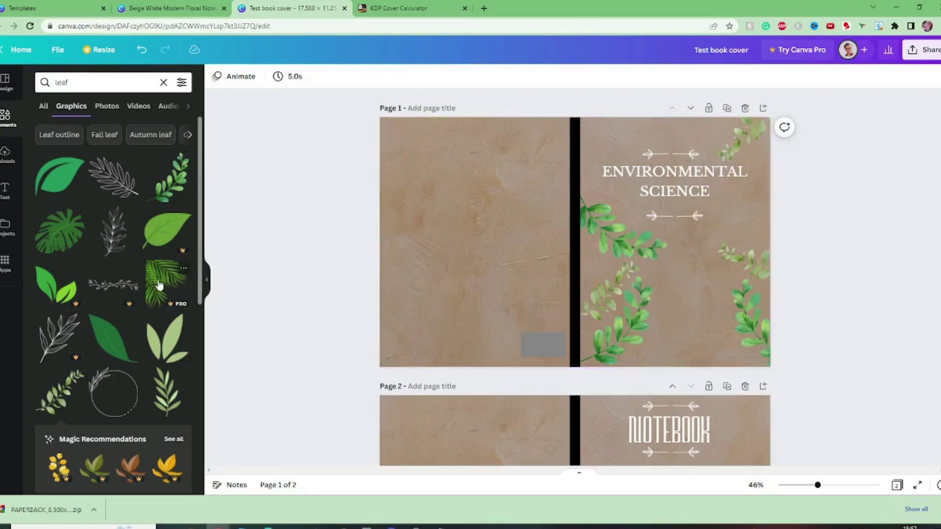
Add a dark leaf sprig, mirrored, at the top edge by the spine.
scroll(159, 284, down, 10)
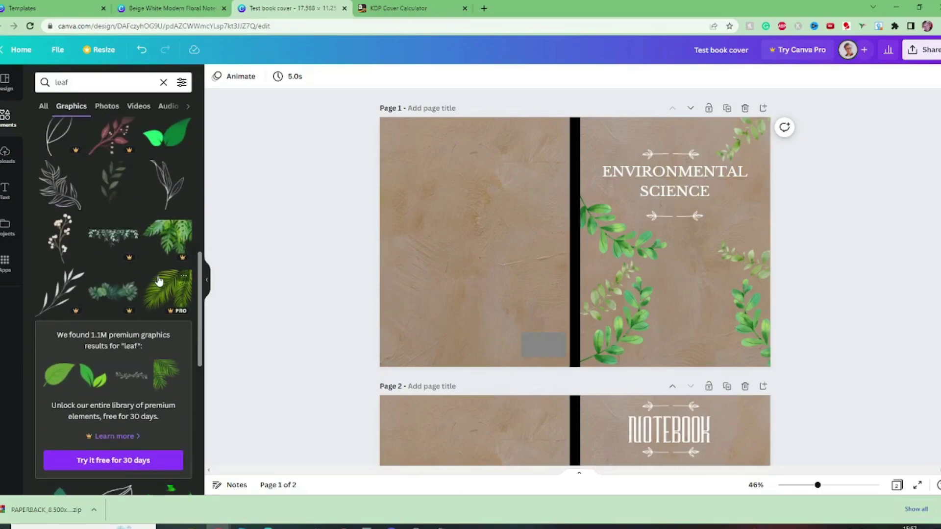
click(113, 179)
drag(623, 347, 833, 206)
click(717, 351)
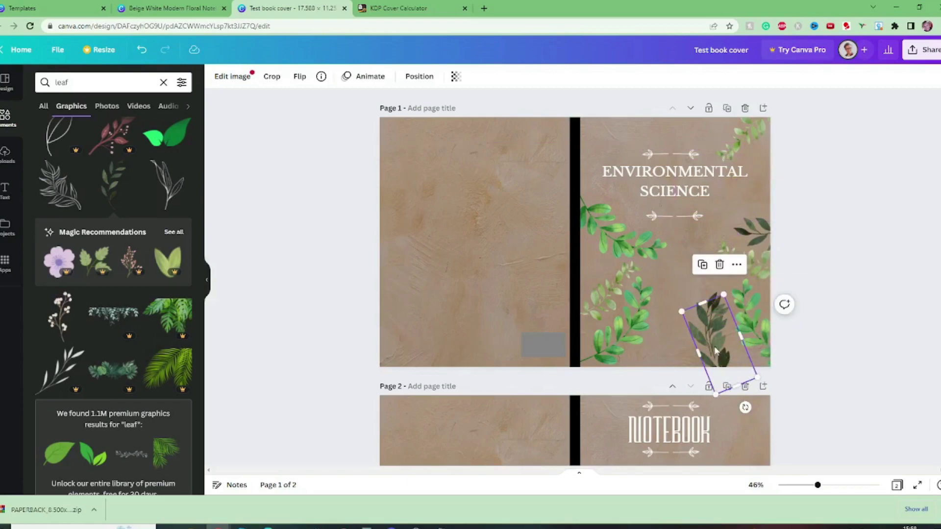
drag(716, 351, 600, 110)
click(299, 77)
click(336, 101)
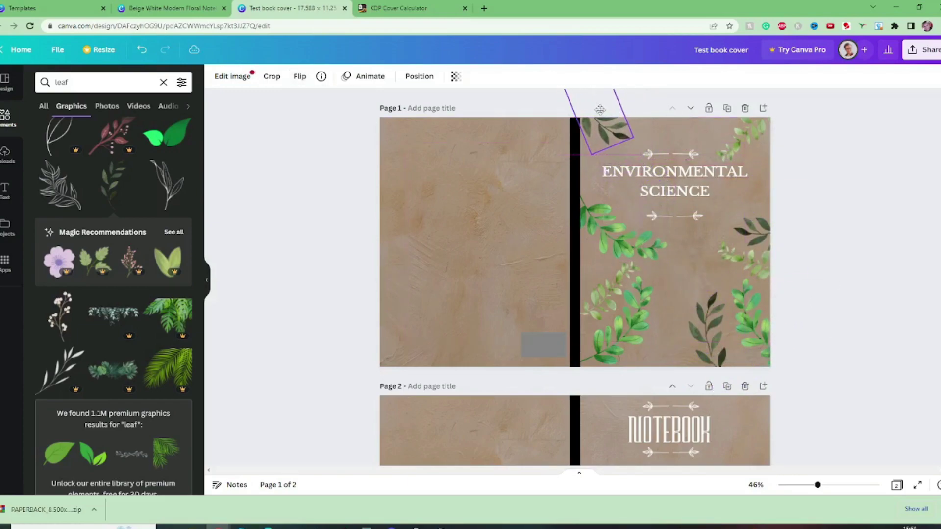
Add a tilted white-flower sprig along the bottom and a rotated copy above the title.
click(59, 316)
drag(540, 168, 735, 354)
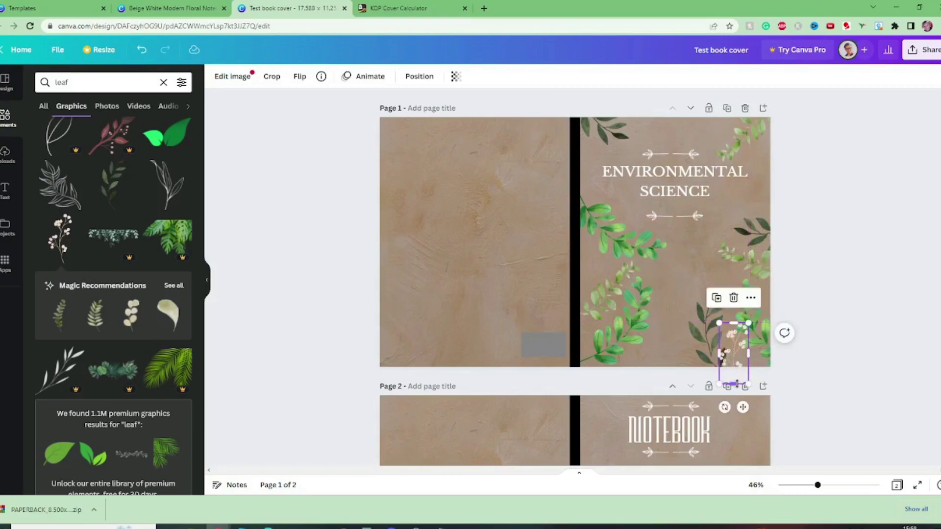
drag(724, 406, 759, 401)
drag(725, 349, 637, 349)
click(856, 329)
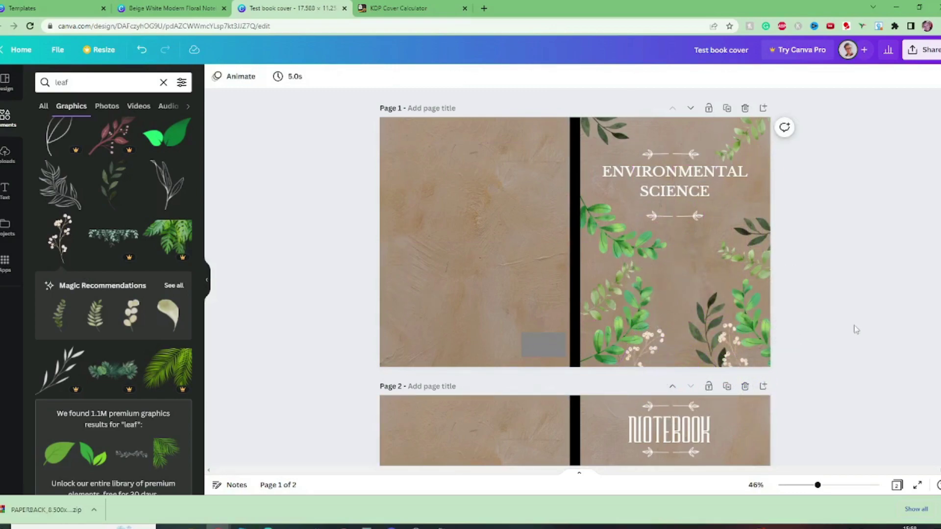
click(749, 356)
drag(749, 357, 682, 101)
drag(681, 211, 633, 104)
click(829, 229)
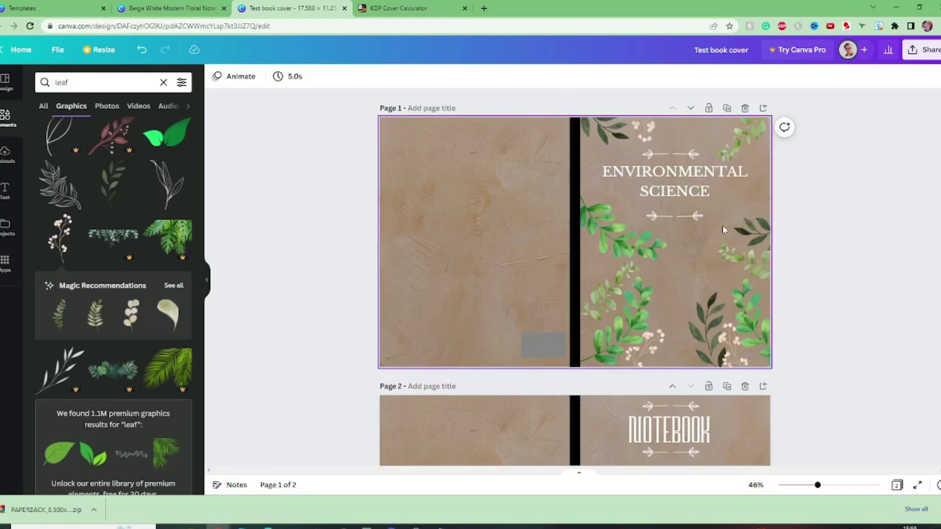
Colour the ENVIRONMENTAL SCIENCE title dark green and enlarge it to about size 50.7.
click(662, 178)
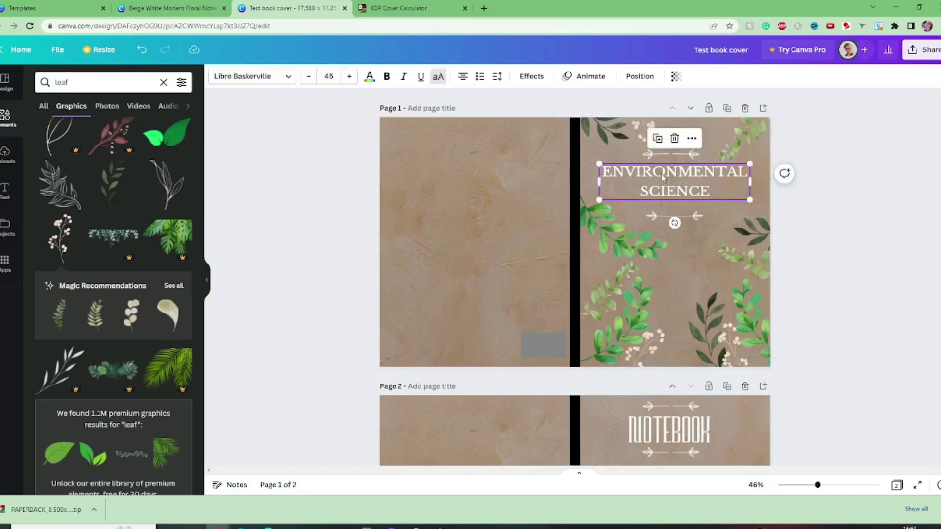
click(265, 83)
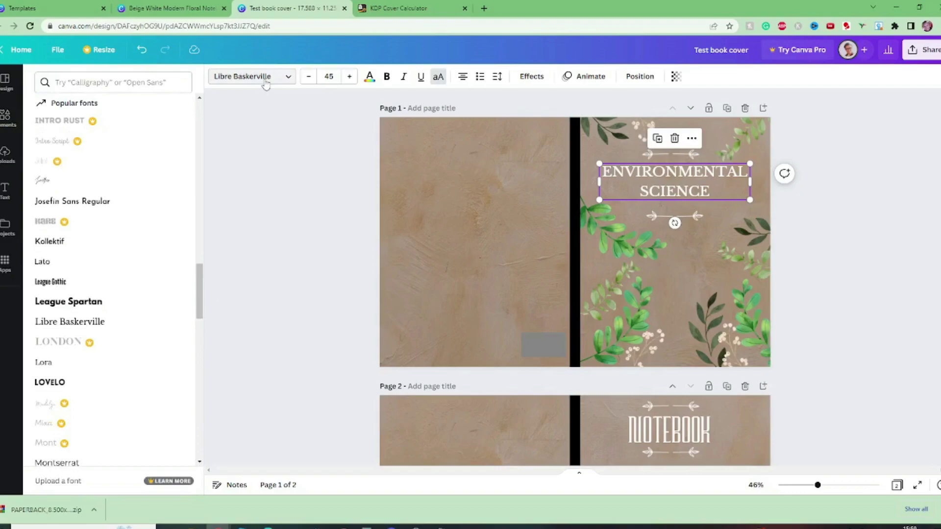
click(369, 78)
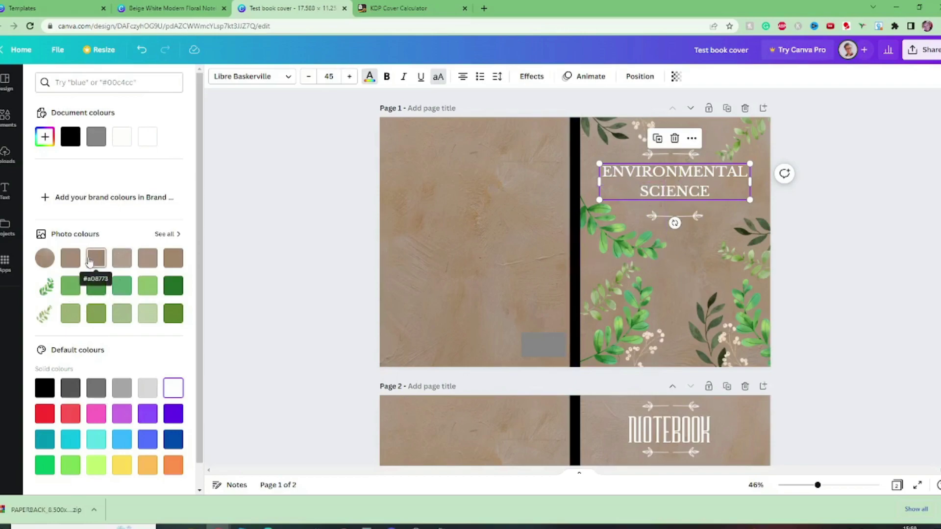
click(169, 320)
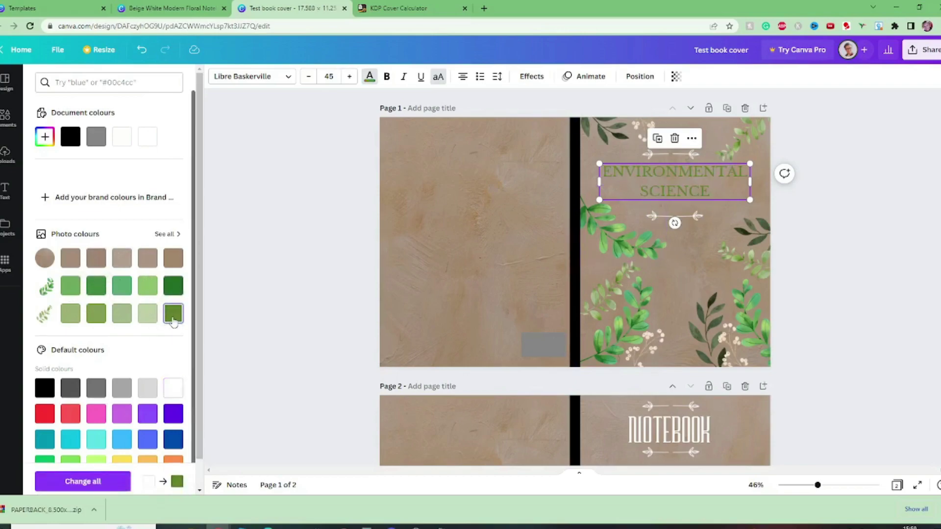
click(176, 292)
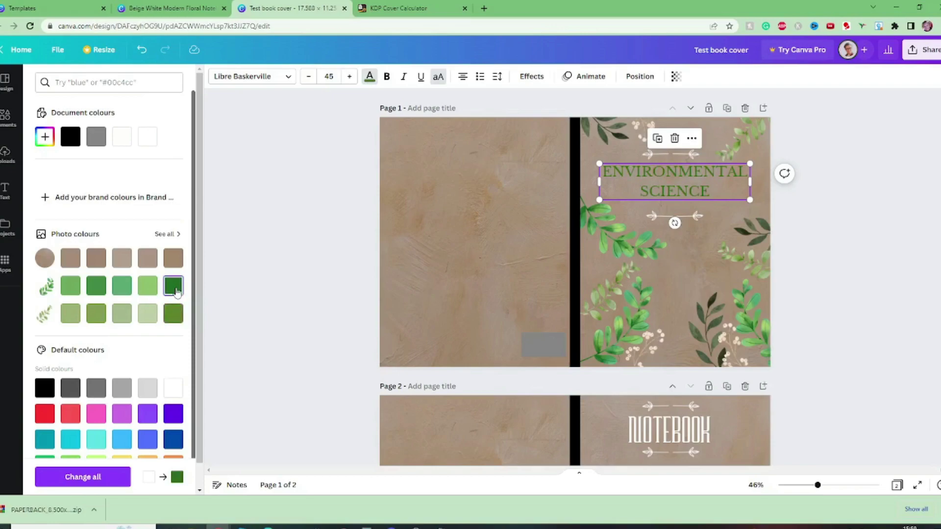
click(71, 288)
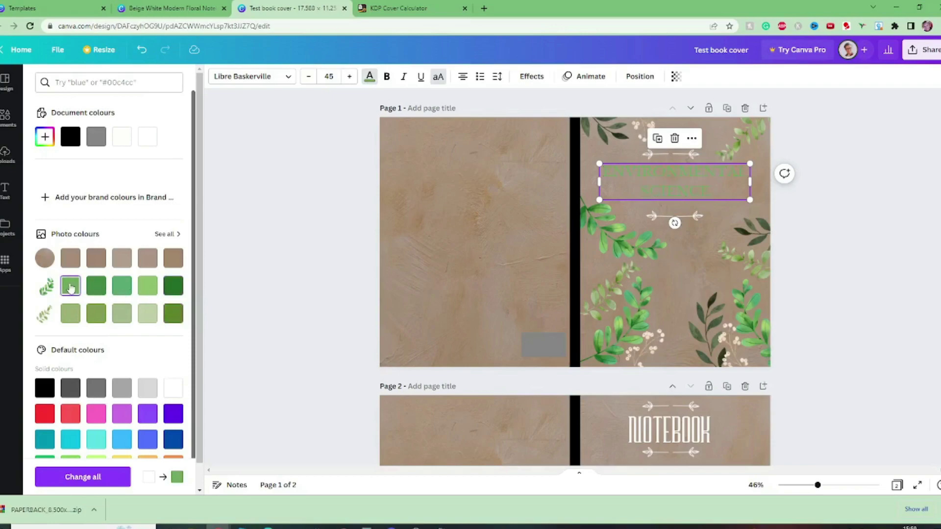
click(96, 286)
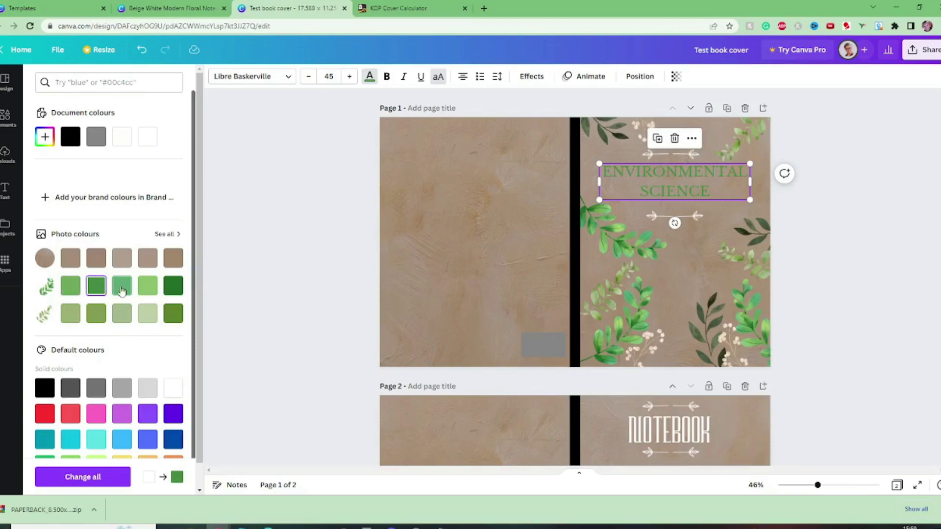
click(122, 288)
click(175, 288)
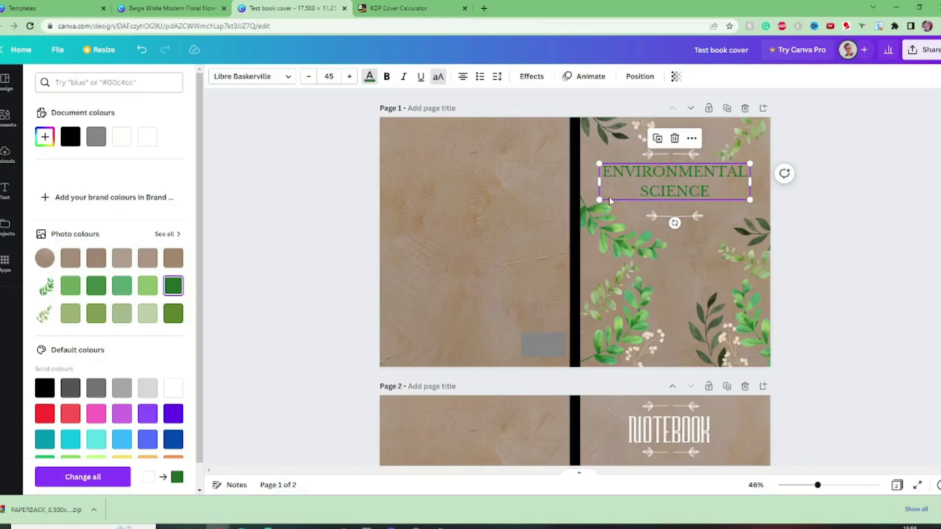
drag(600, 199, 584, 209)
drag(682, 193, 693, 191)
Search 'line' and add a leaf-line graphic resized into a thin strip under SCIENCE.
click(675, 215)
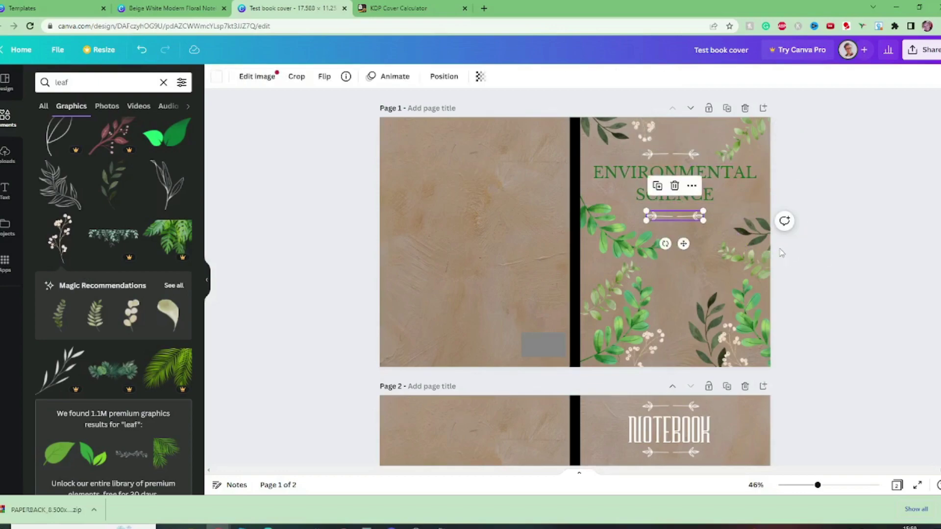
text(line)
key(Return)
click(114, 180)
drag(520, 243, 627, 208)
drag(742, 213, 667, 217)
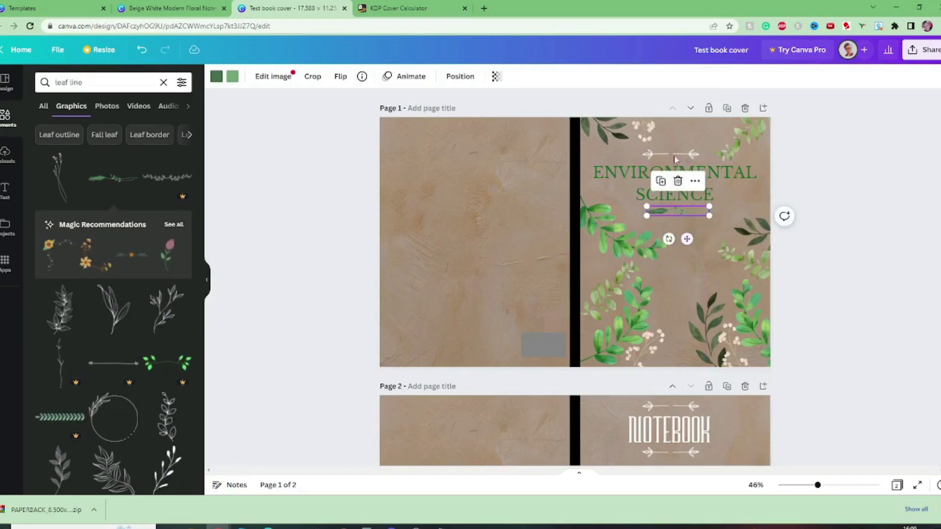
Rotate the leaf line horizontal and place it just above ENVIRONMENTAL.
key(Escape)
scroll(759, 478, up, 5)
scroll(750, 416, up, 5)
scroll(750, 416, right, 4)
click(637, 363)
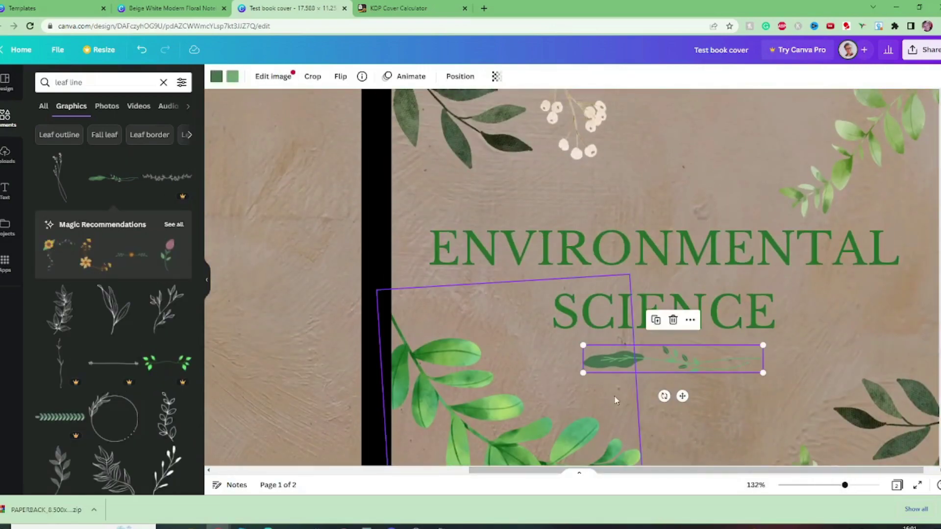
drag(663, 394, 697, 339)
drag(567, 361, 560, 184)
key(Escape)
scroll(723, 154, down, 5)
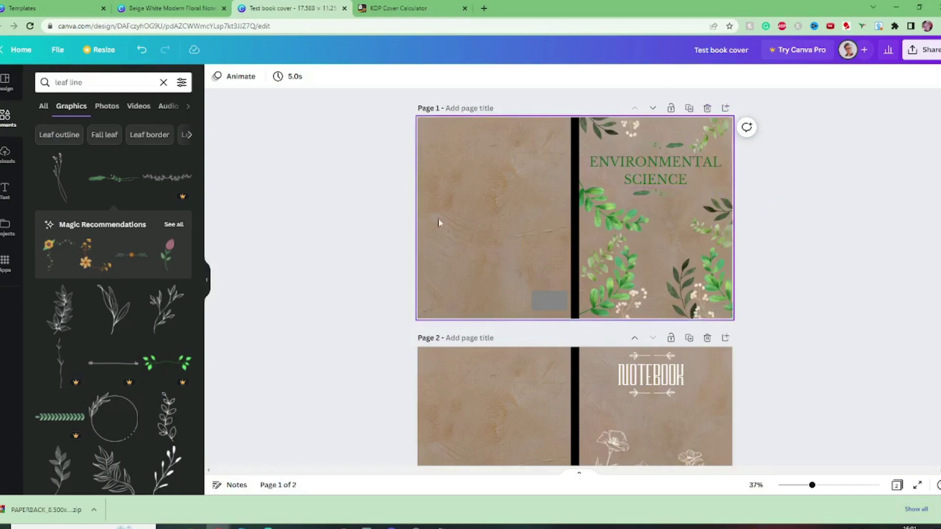
Add a rounded square, stretch it into a wide rectangle across the title, and send it to back.
click(6, 117)
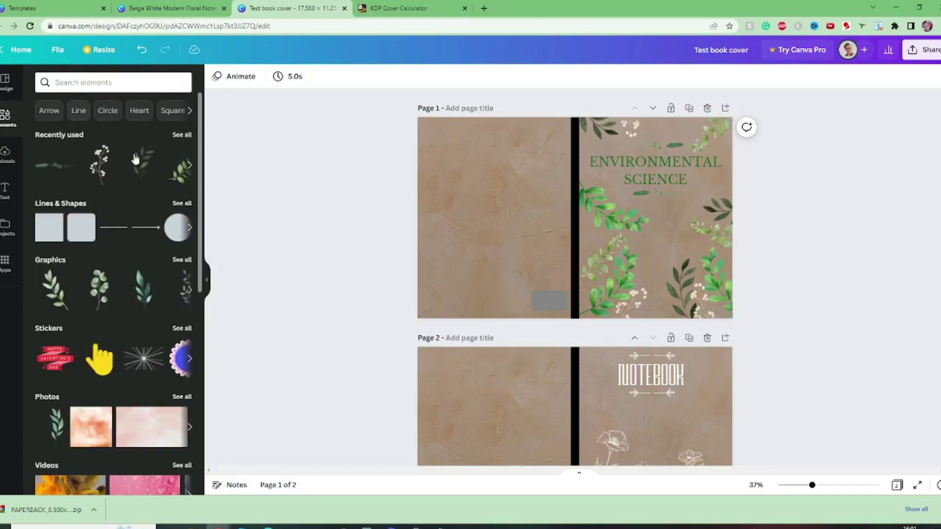
click(79, 230)
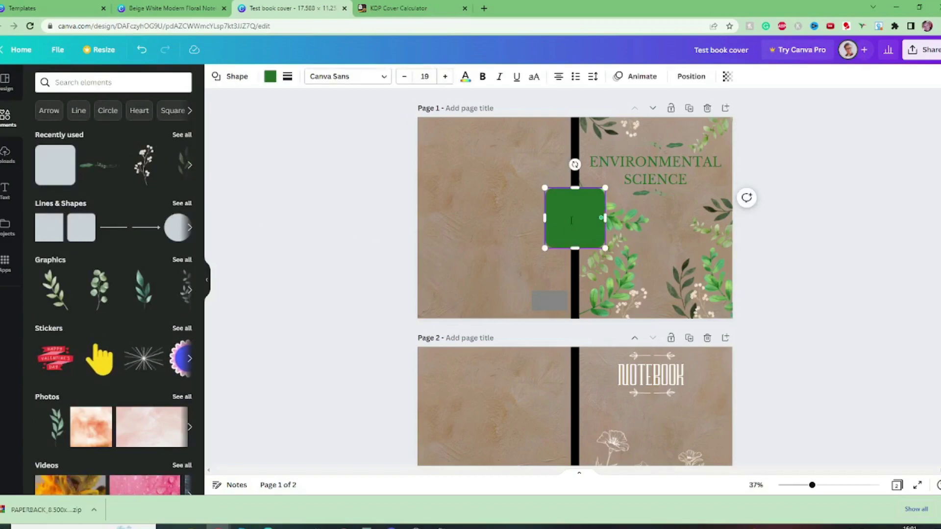
click(802, 254)
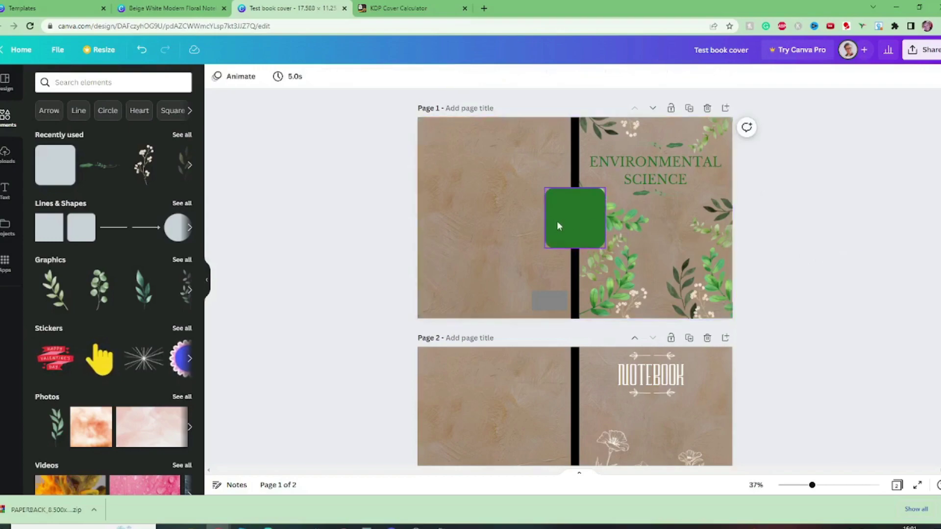
drag(580, 241, 622, 204)
drag(812, 485, 842, 485)
drag(701, 471, 816, 471)
scroll(547, 305, up, 5)
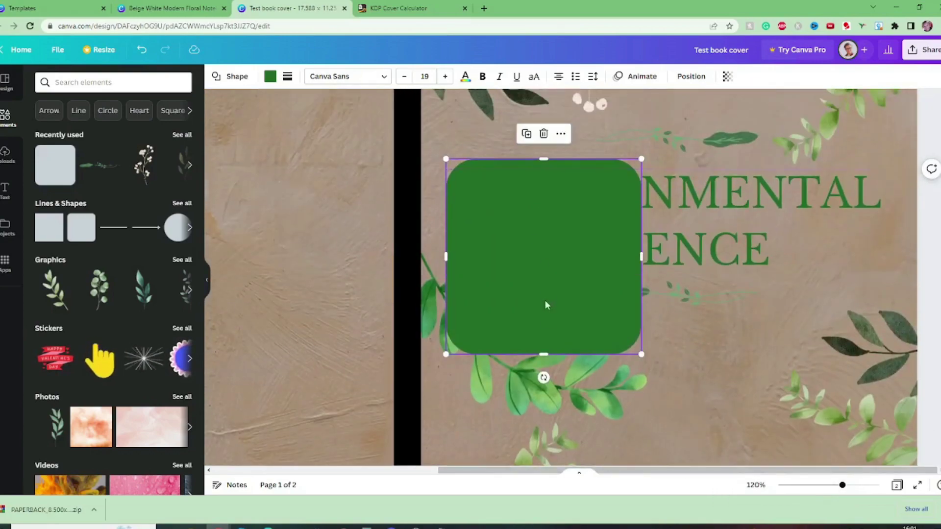
drag(543, 354, 543, 275)
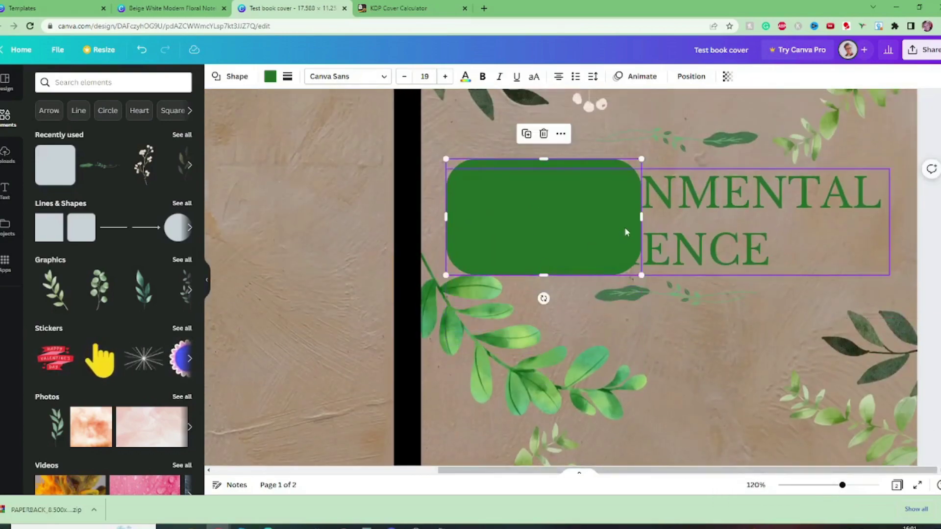
drag(652, 213, 904, 217)
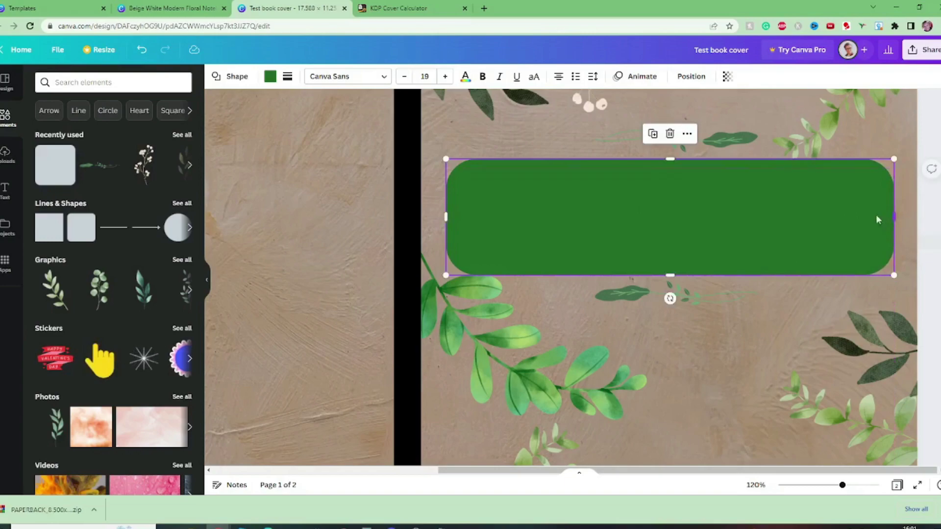
click(686, 77)
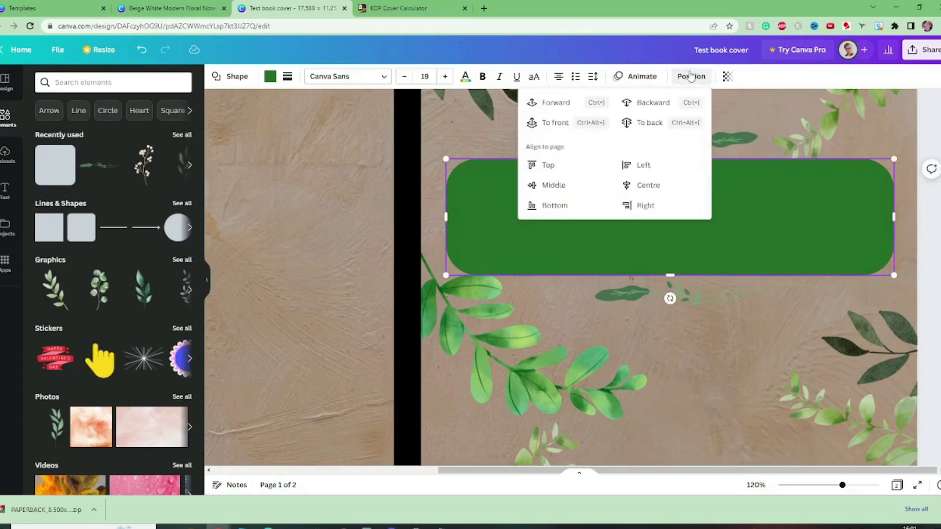
click(656, 100)
Make the ENVIRONMENTAL SCIENCE text near-white and fill the banner with a muted darker green.
click(548, 189)
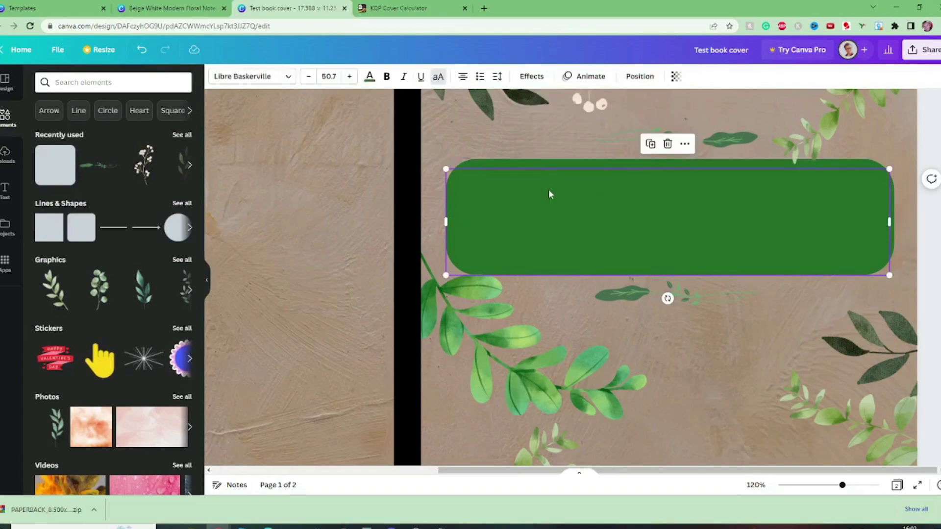
click(369, 78)
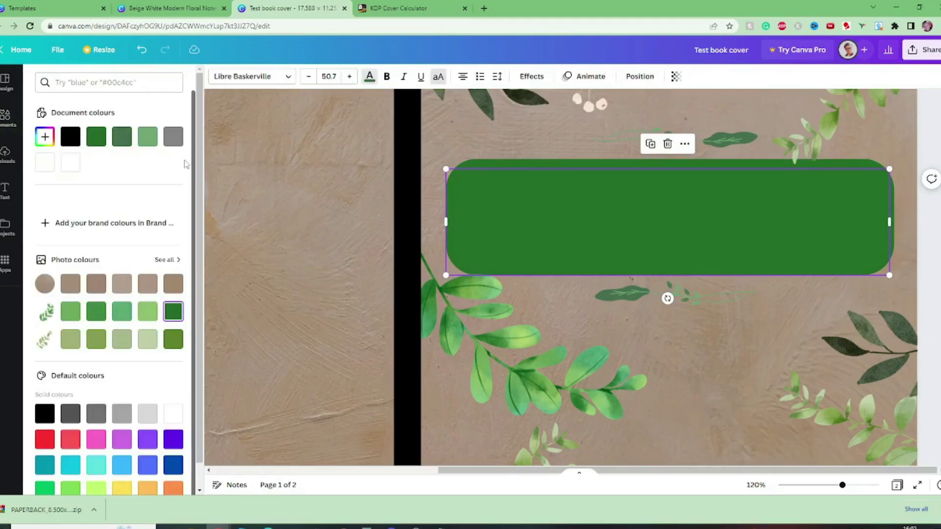
click(71, 283)
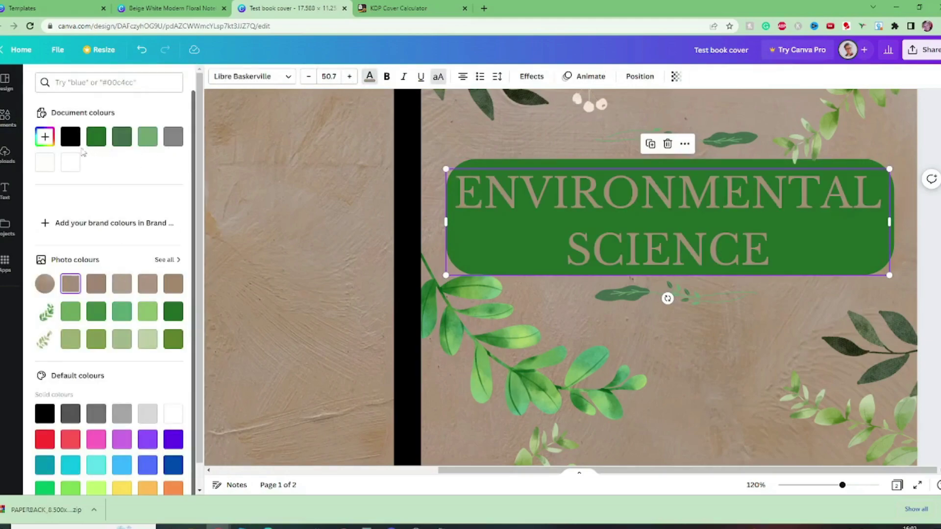
click(47, 161)
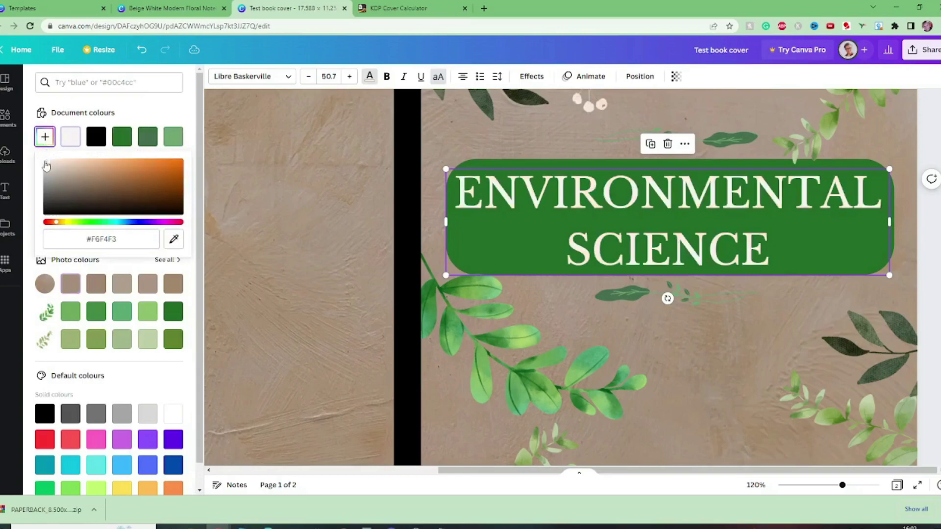
click(762, 157)
click(745, 161)
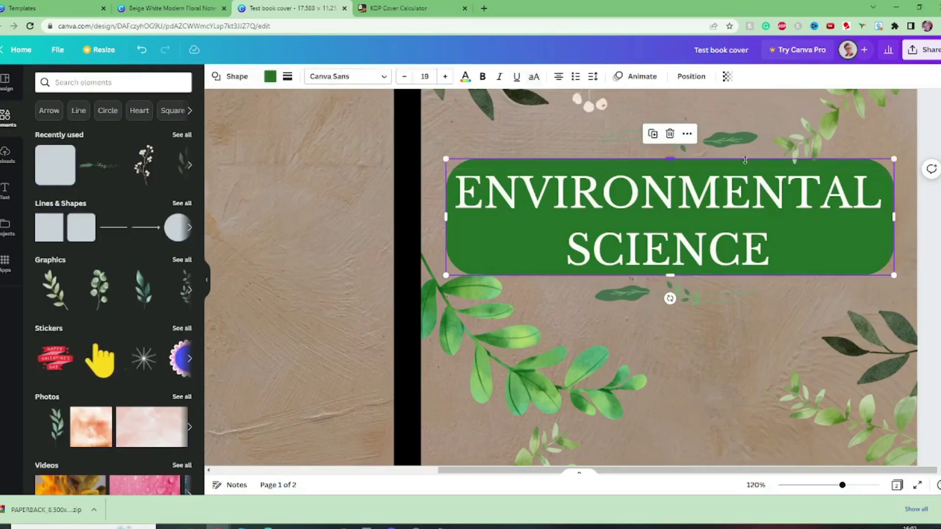
click(270, 77)
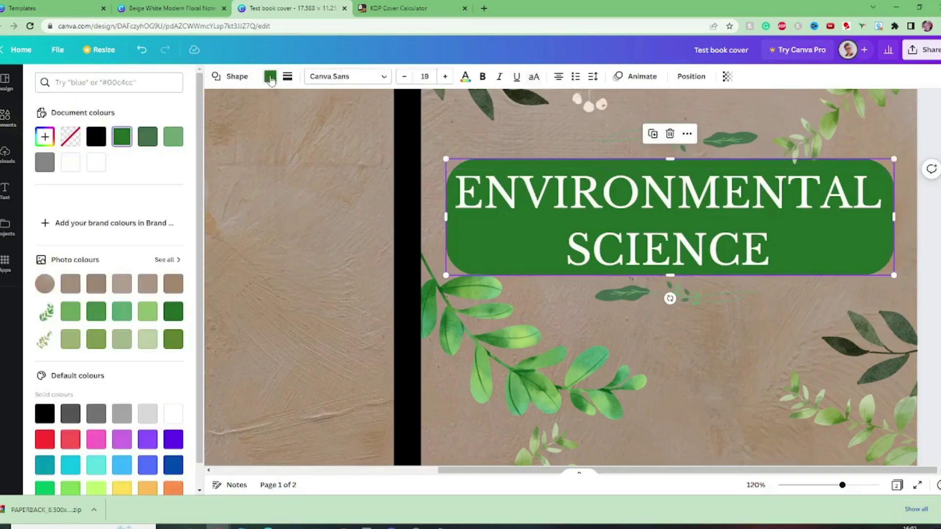
click(147, 136)
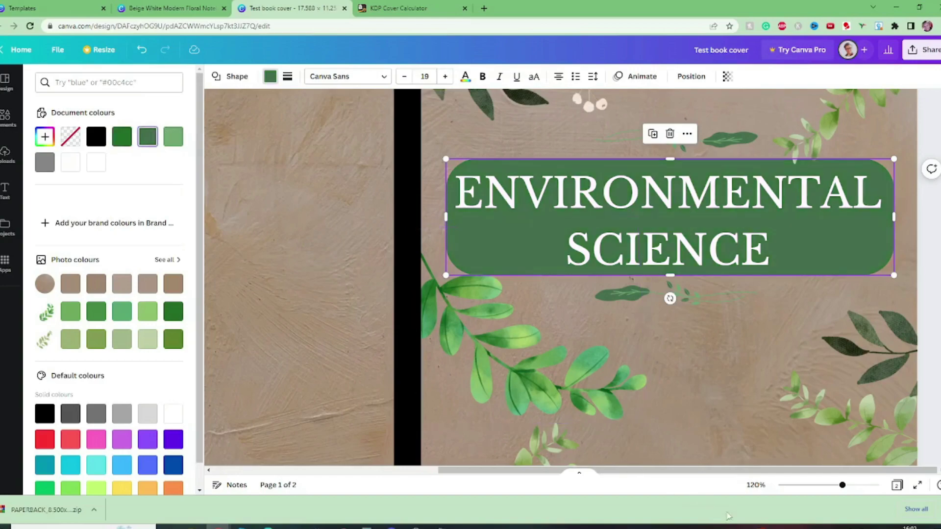
drag(842, 485, 824, 487)
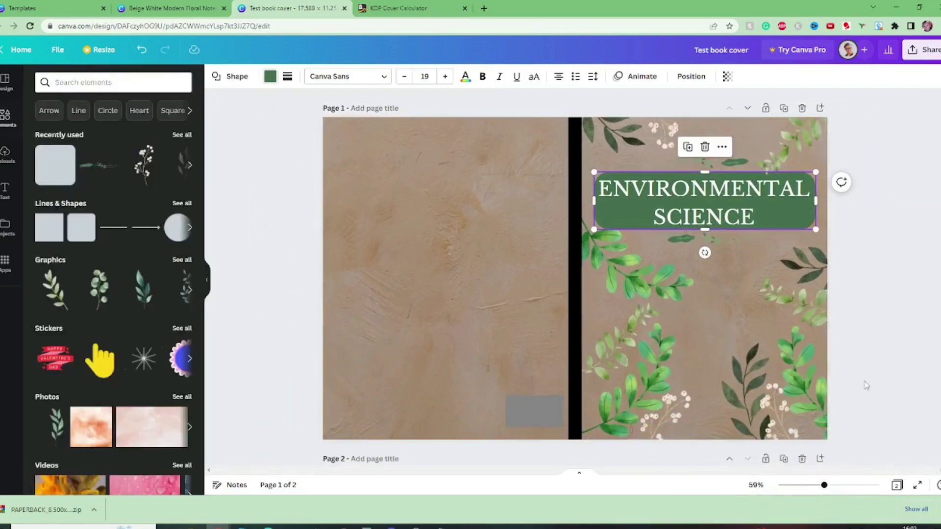
Nudge the left leaf graphic down and move the small and top leaves off the cover.
click(891, 378)
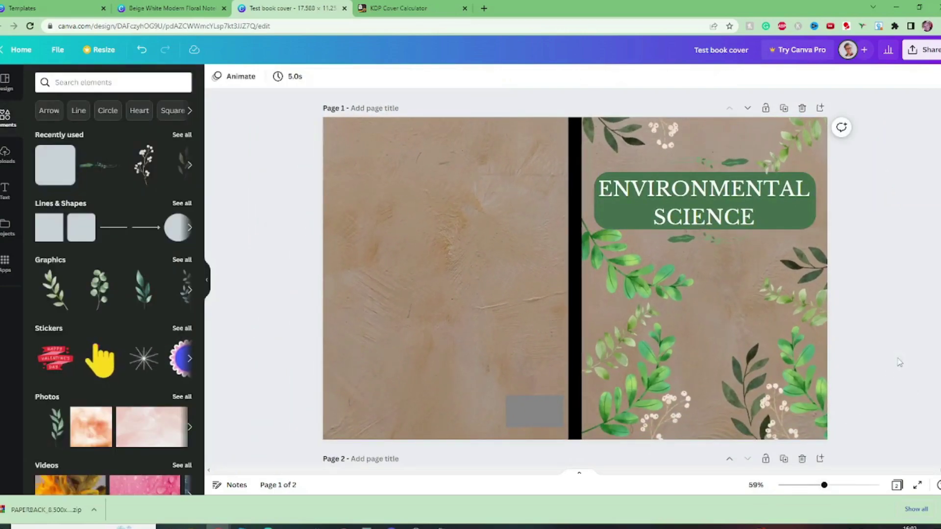
click(607, 260)
drag(609, 261, 609, 266)
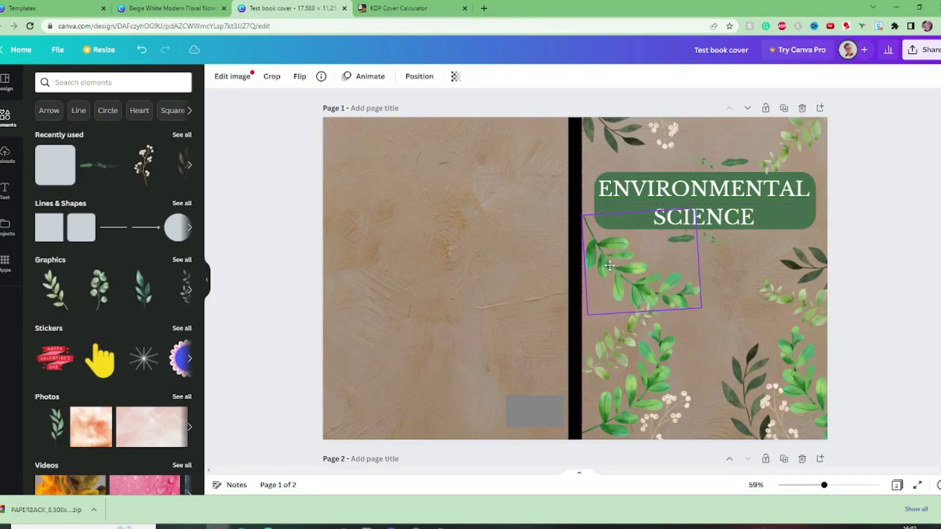
click(905, 282)
drag(695, 240, 921, 238)
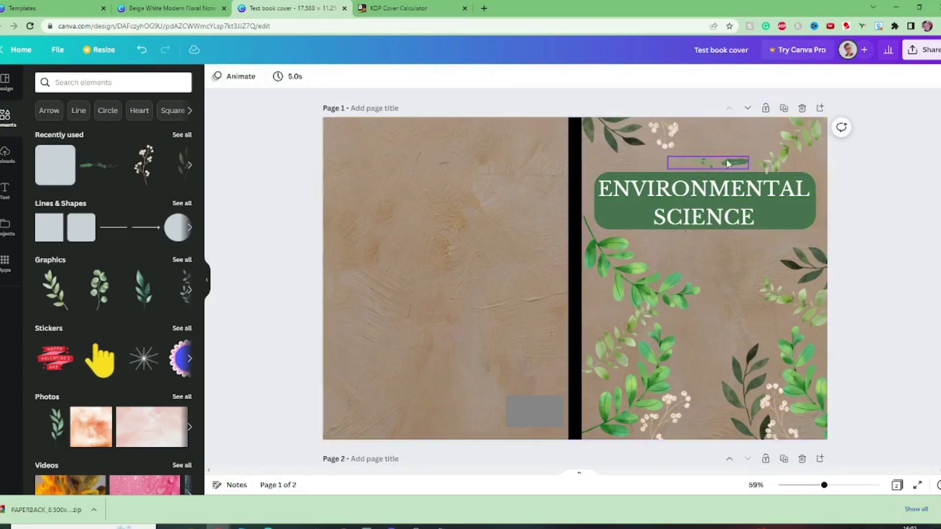
drag(703, 163, 921, 196)
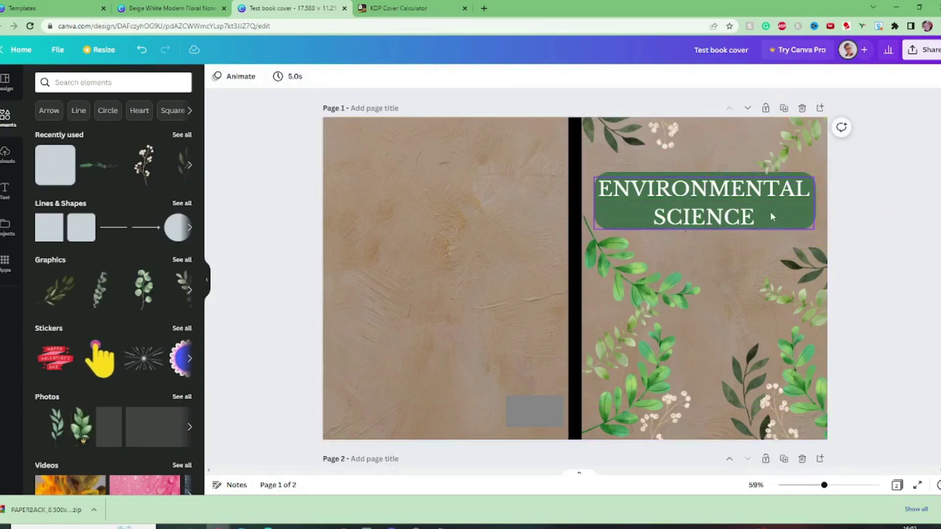
Fine-tune the left leaf cluster's position beside the green title banner.
click(795, 142)
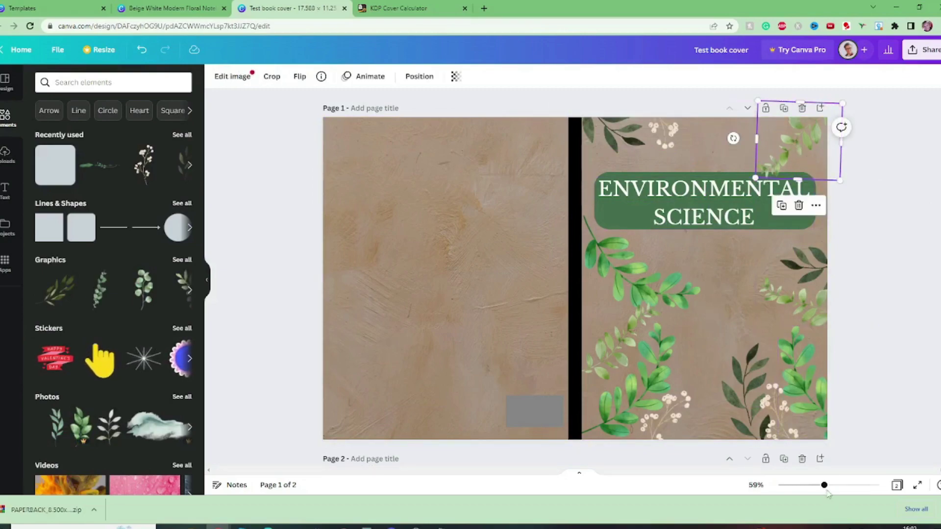
drag(824, 485, 833, 485)
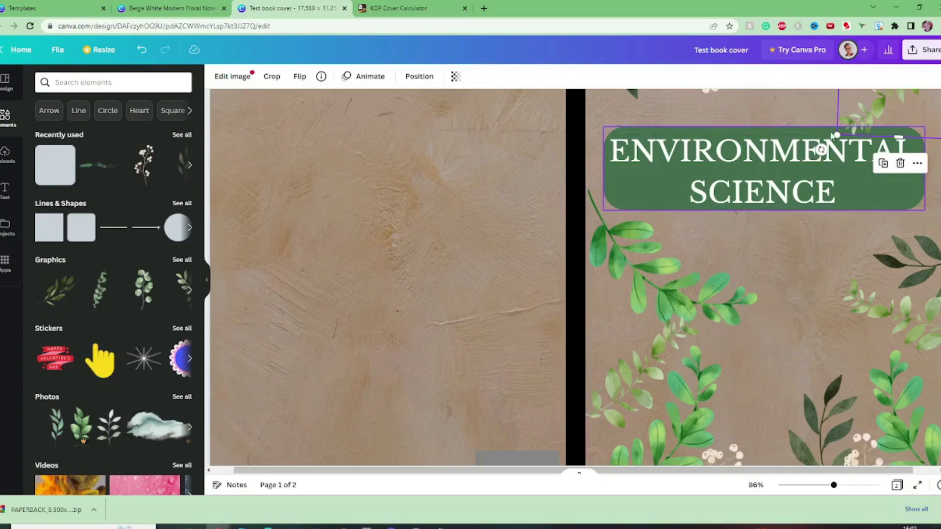
drag(612, 247, 612, 242)
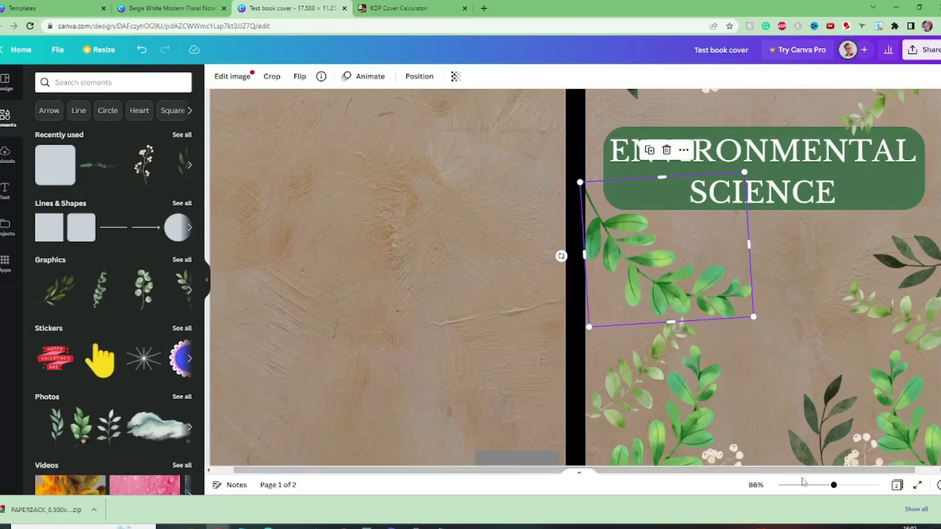
click(821, 487)
click(885, 309)
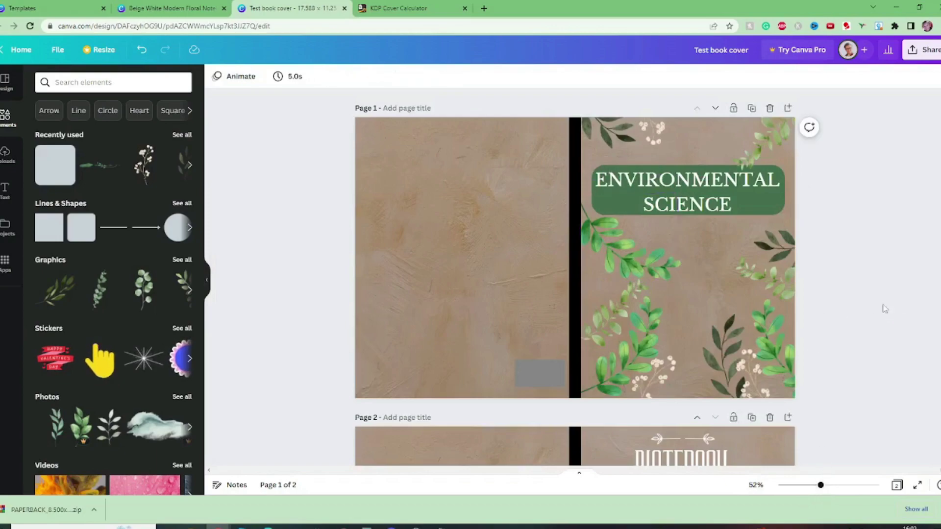
Add a subheading below the title containing the author's pen name.
key(t)
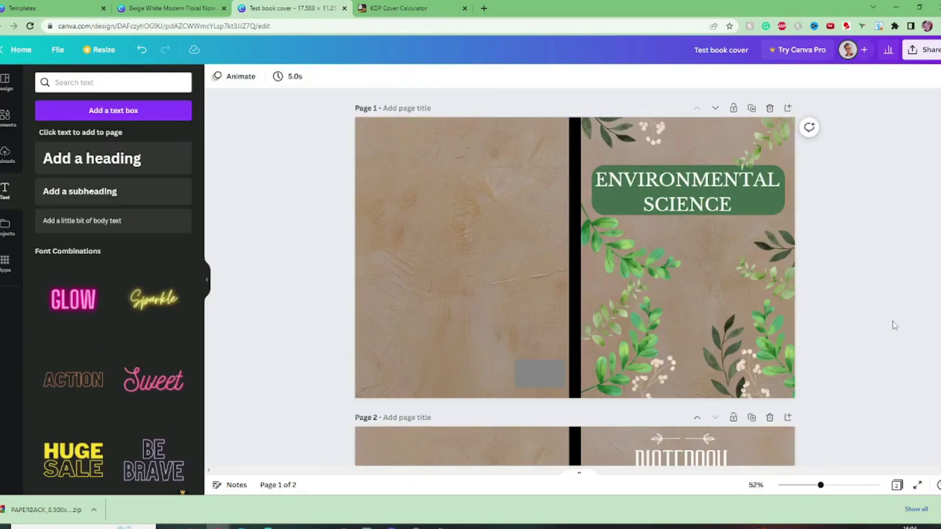
click(74, 192)
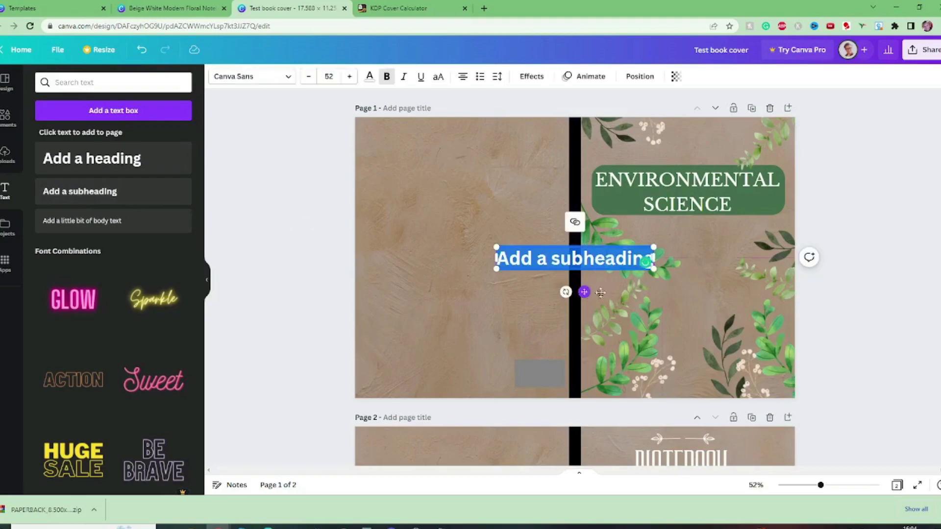
drag(583, 292, 695, 268)
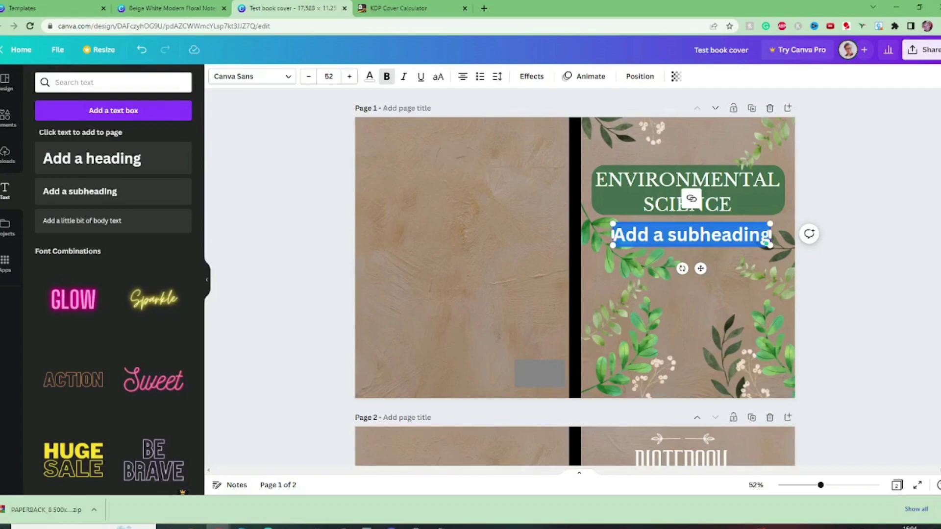
text(Holly Drake)
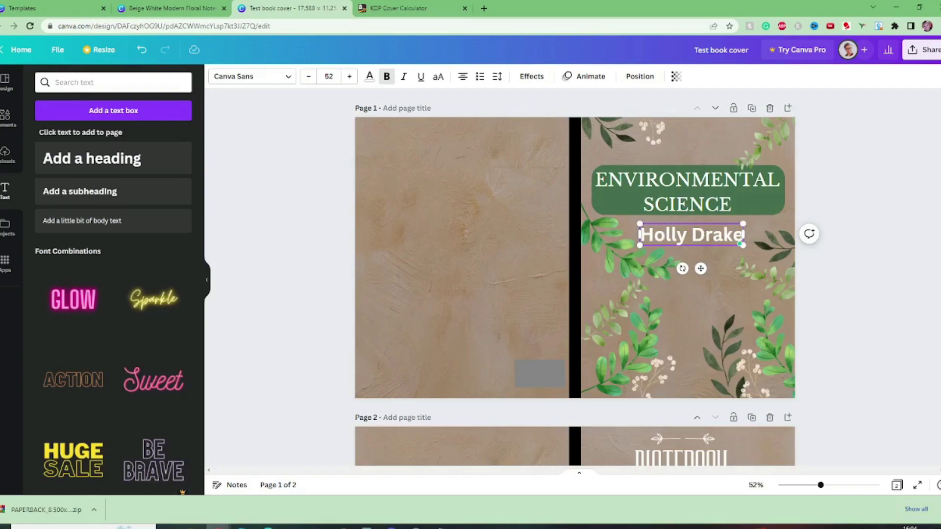
Style the pen name in green League Gothic and shrink it to sit under the banner.
click(244, 80)
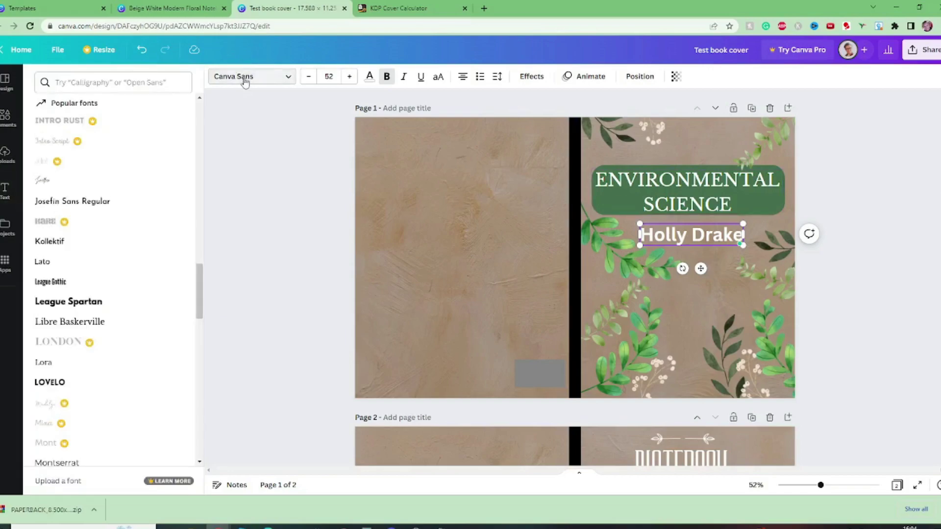
click(100, 203)
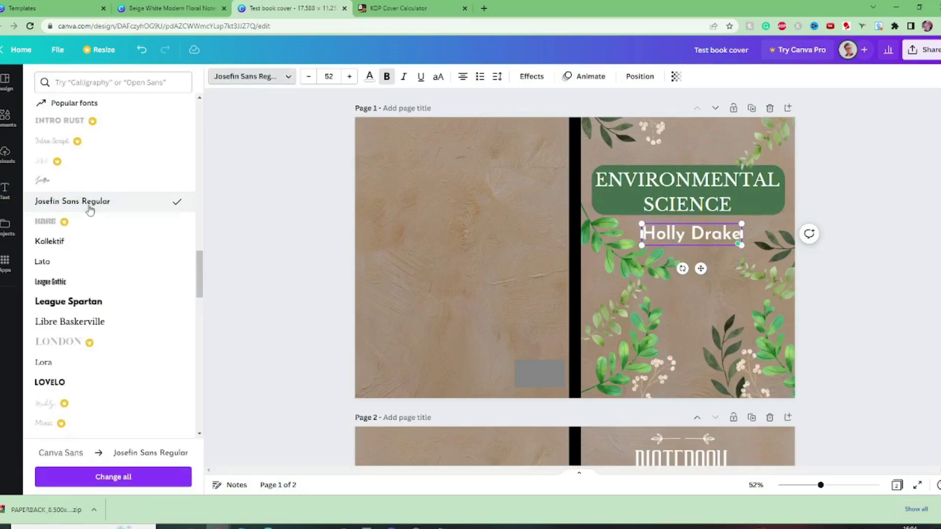
click(73, 284)
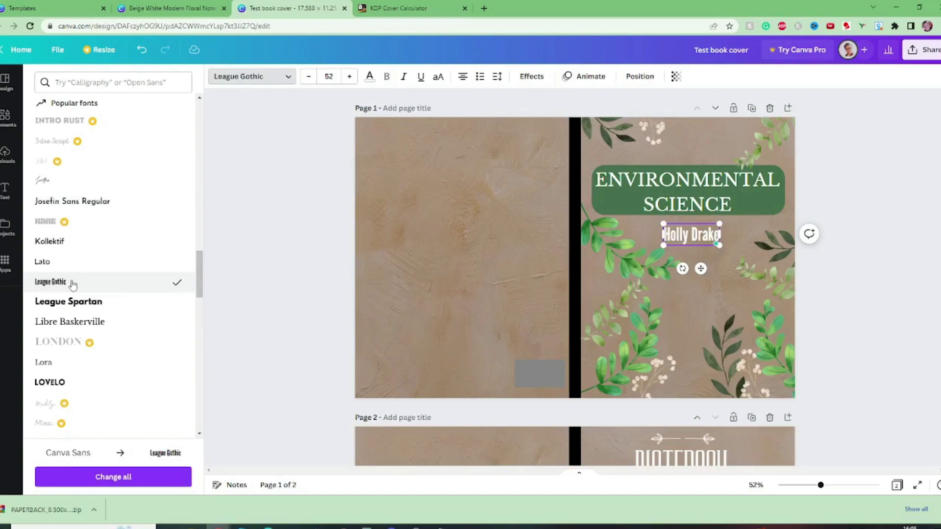
click(370, 77)
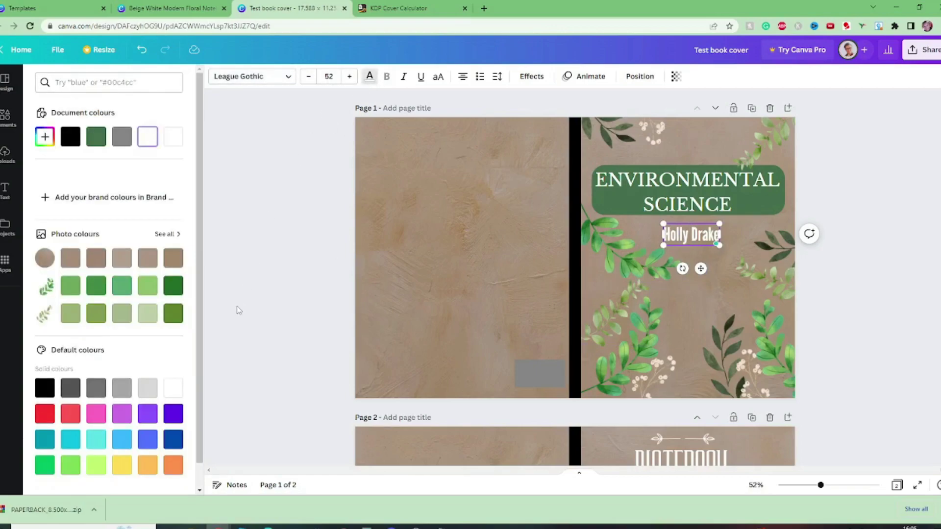
click(96, 136)
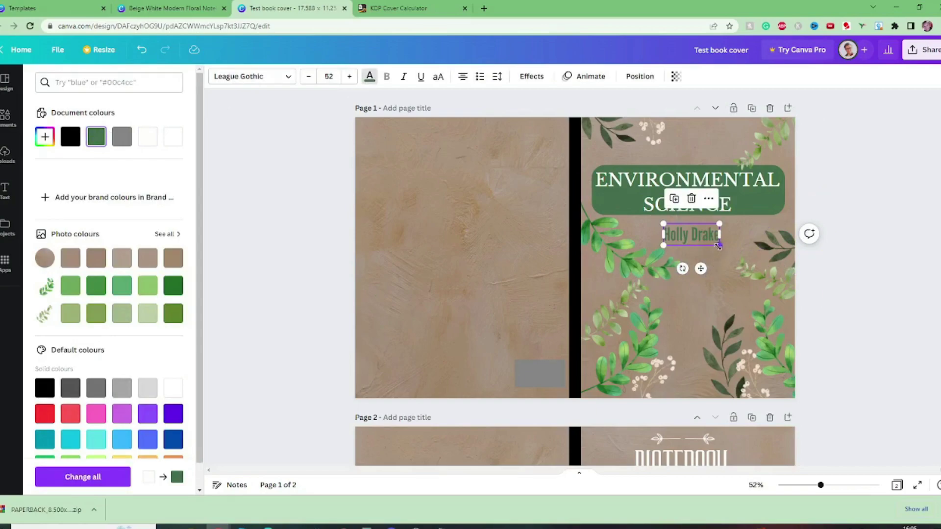
drag(717, 246, 698, 260)
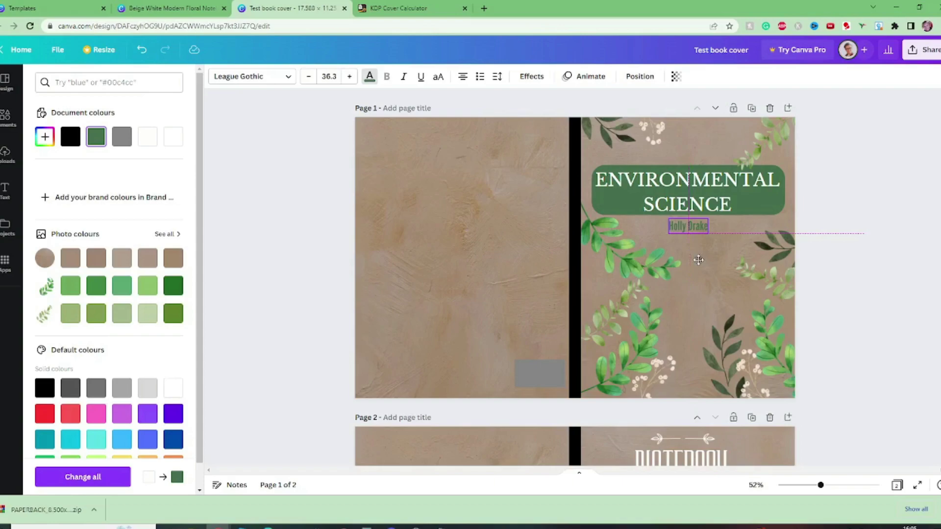
click(735, 236)
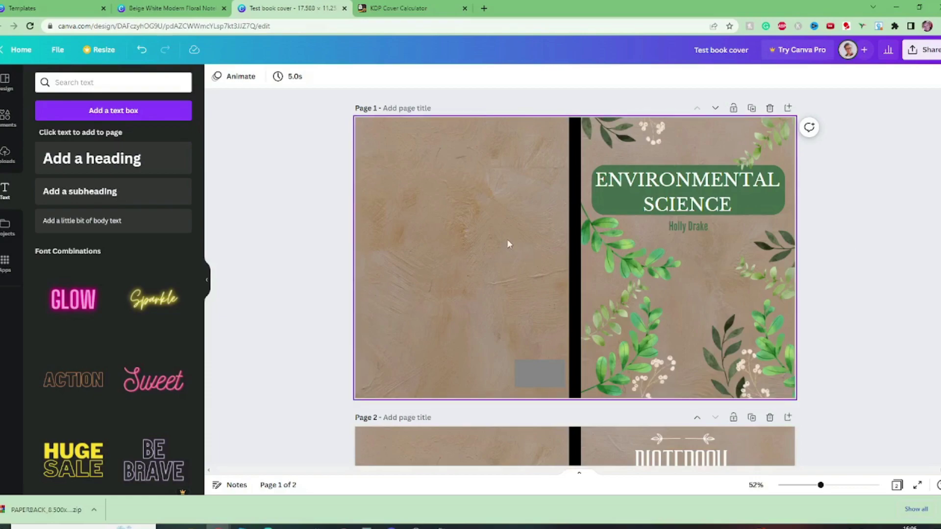
Search Elements for 'leaf', filter to Leaf shadow graphics, and add one to the page.
click(6, 116)
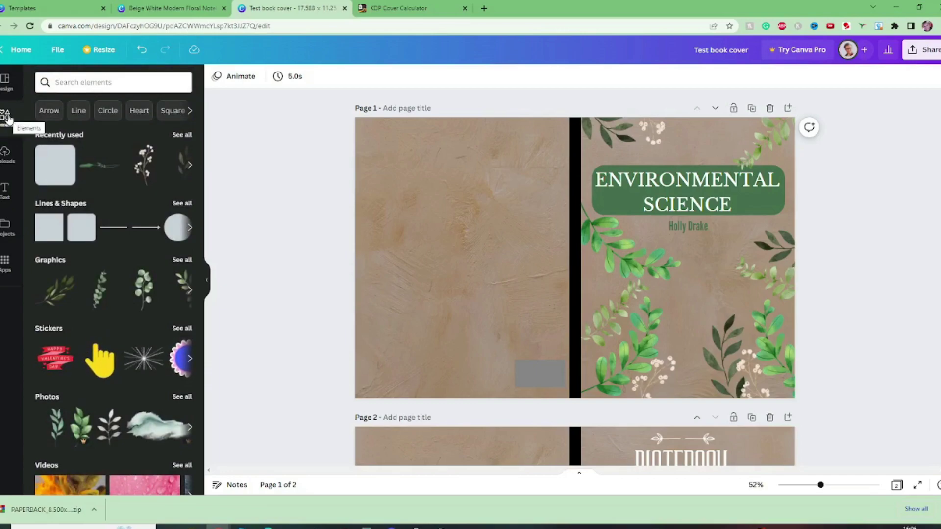
click(109, 84)
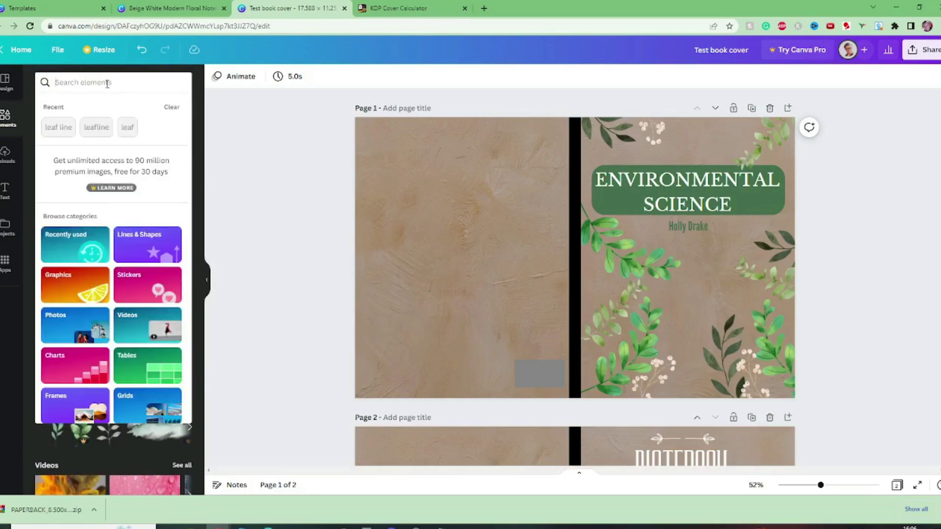
text(leaf)
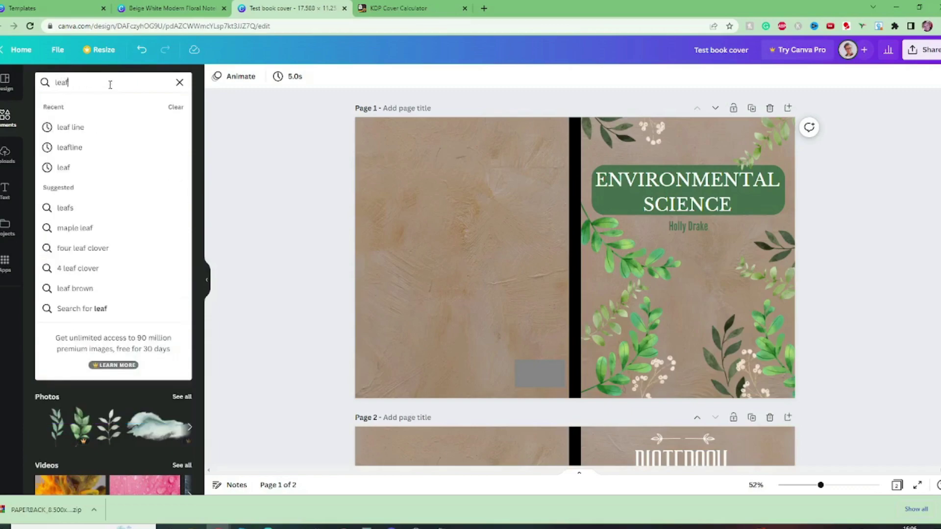
key(Return)
click(186, 134)
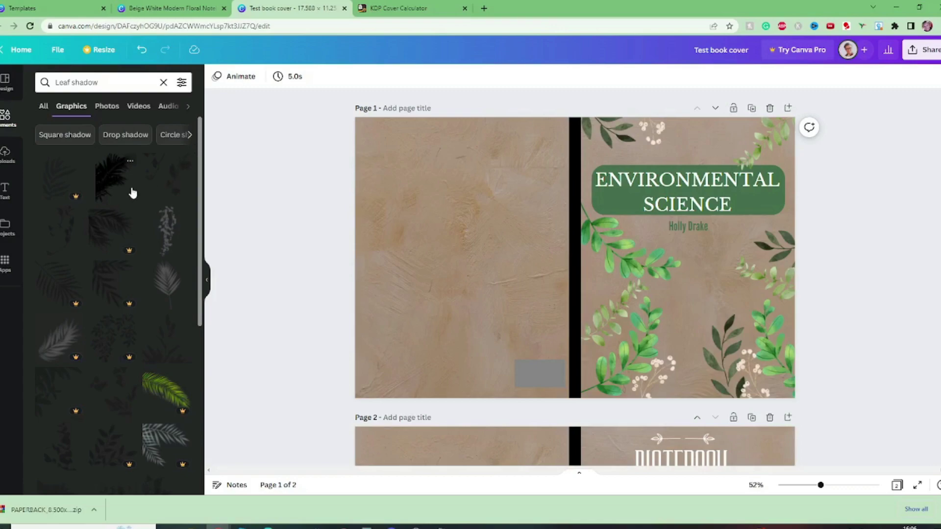
scroll(149, 250, down, 3)
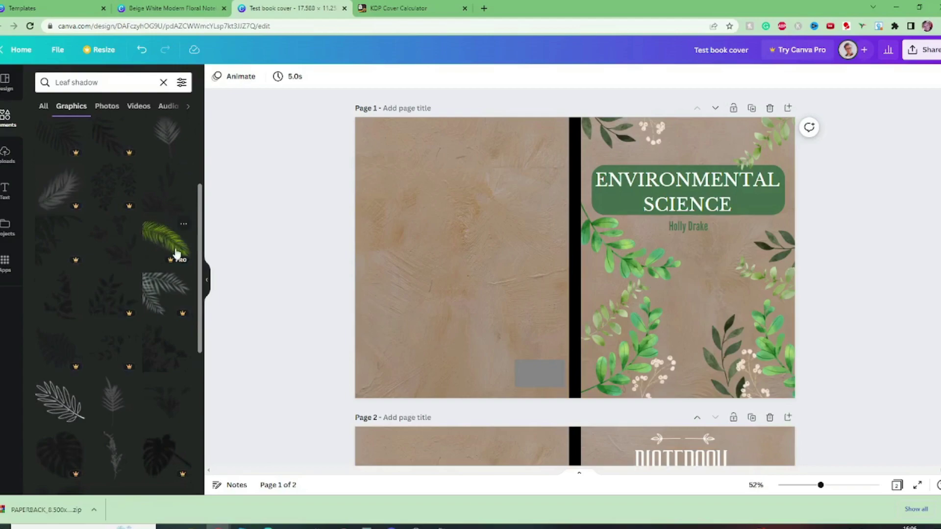
click(167, 203)
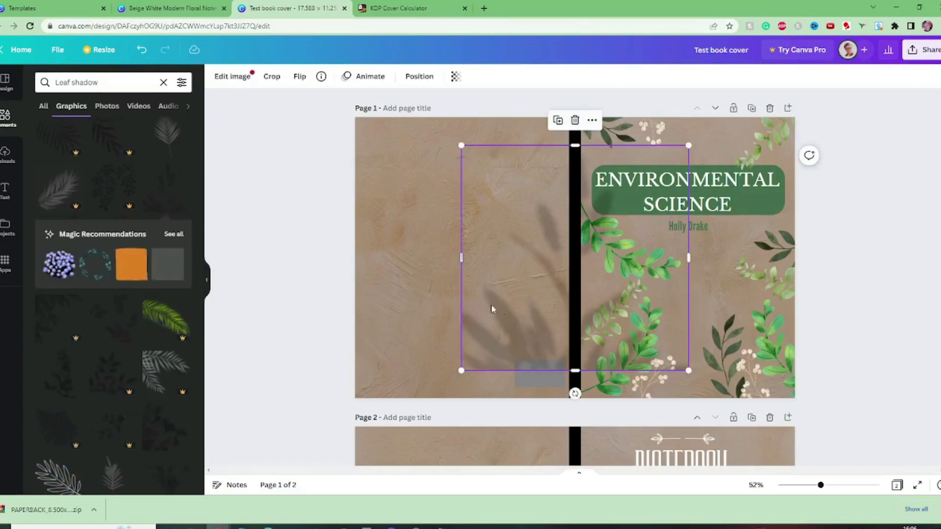
Shrink, rotate and spread the leaf shadows across the back cover's left side and spine.
drag(523, 301, 423, 290)
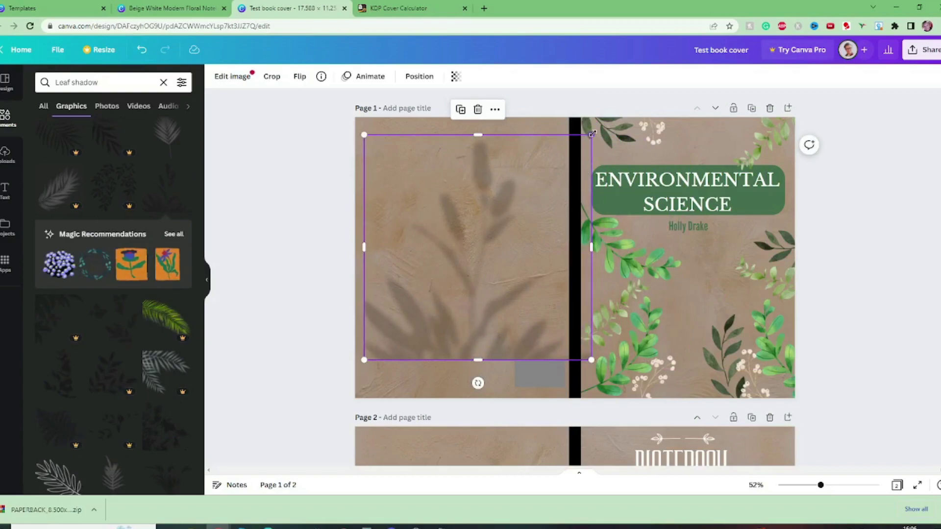
drag(591, 134, 470, 255)
drag(425, 336, 415, 377)
drag(409, 425, 523, 237)
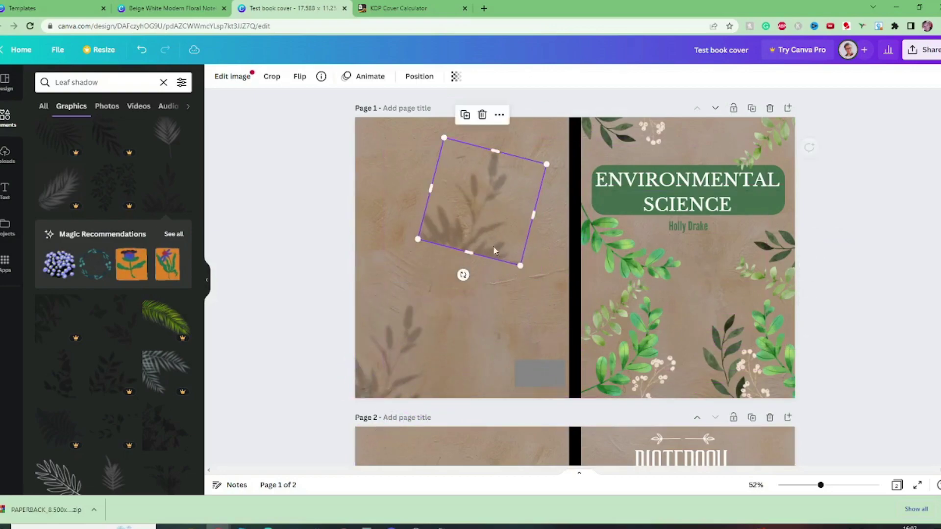
drag(468, 198, 406, 177)
click(515, 282)
drag(515, 281, 408, 303)
Add one more leaf shadow graphic, delete it, then restore it with undo.
scroll(179, 205, down, 3)
click(172, 187)
key(Delete)
scroll(87, 227, down, 8)
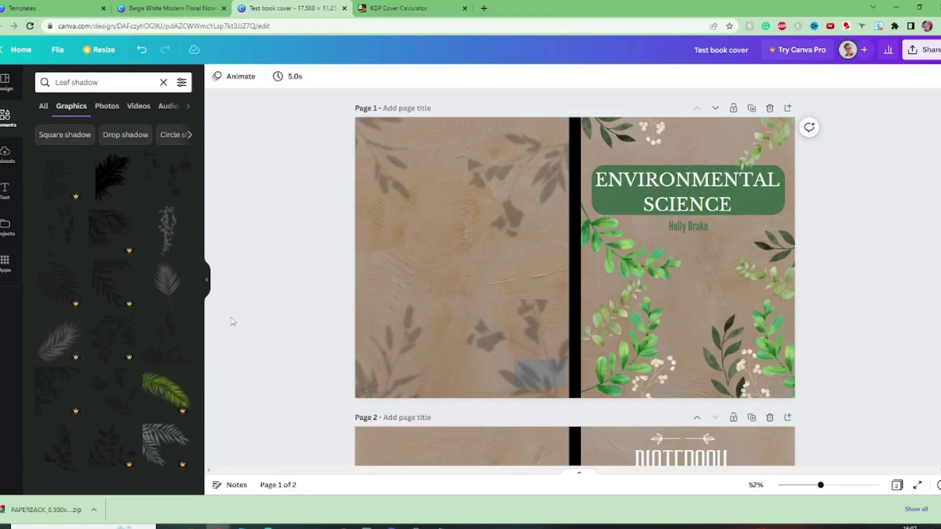
key(ctrl+z)
Delete the grey rectangle from the back cover and remove the second NOTEBOOK page.
click(536, 376)
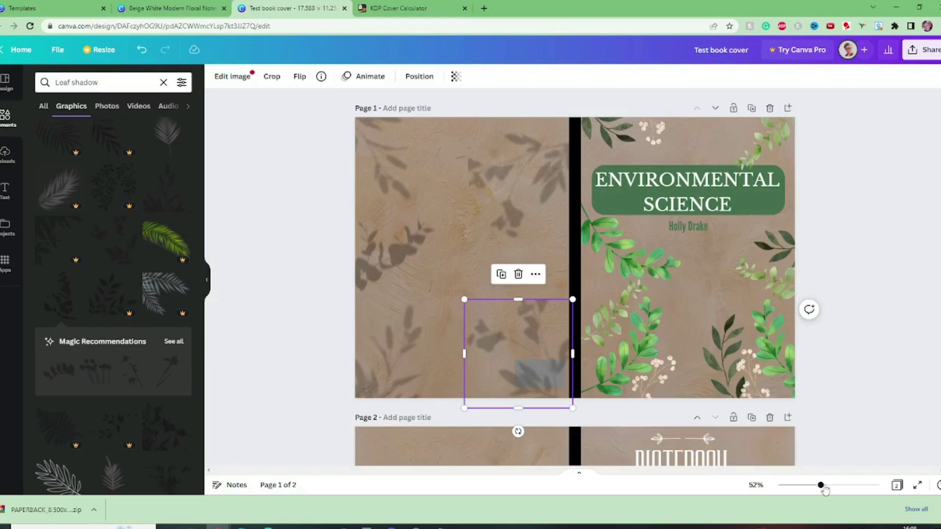
drag(820, 485, 832, 486)
scroll(490, 244, down, 4)
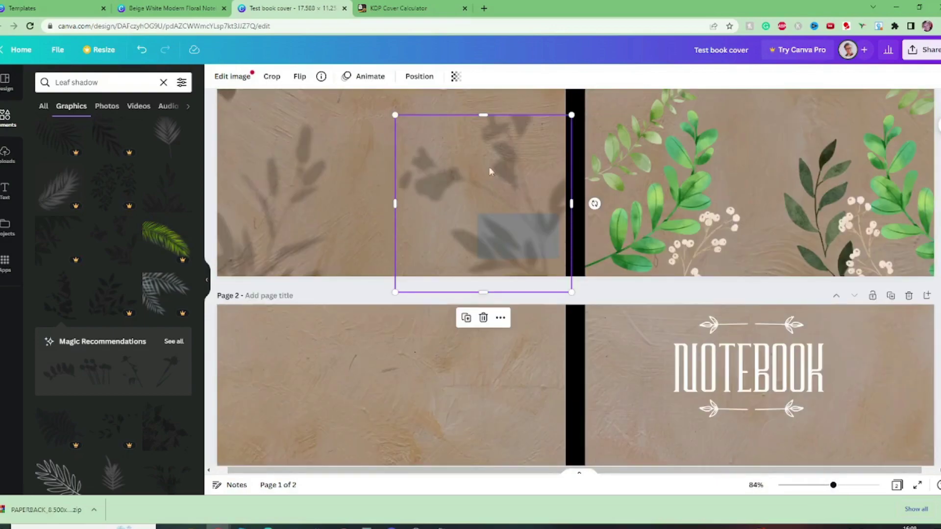
click(326, 182)
click(478, 197)
click(517, 237)
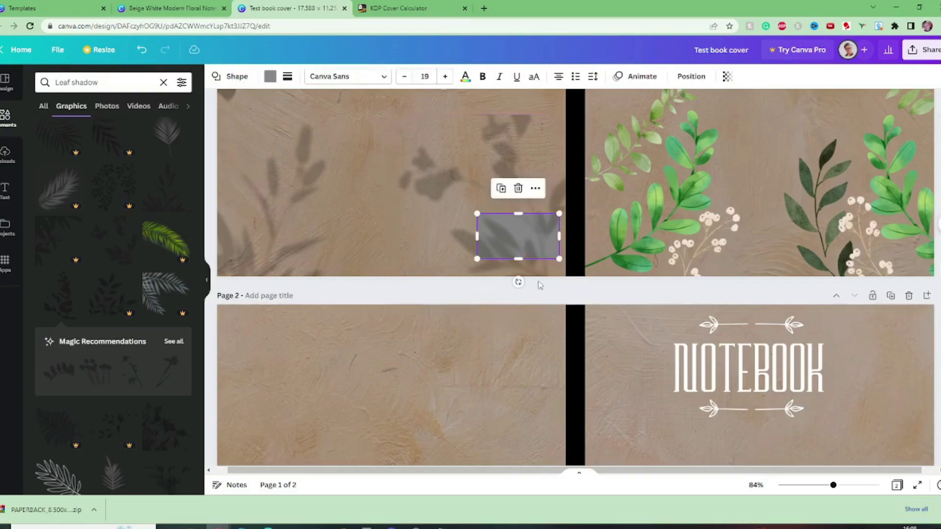
key(Delete)
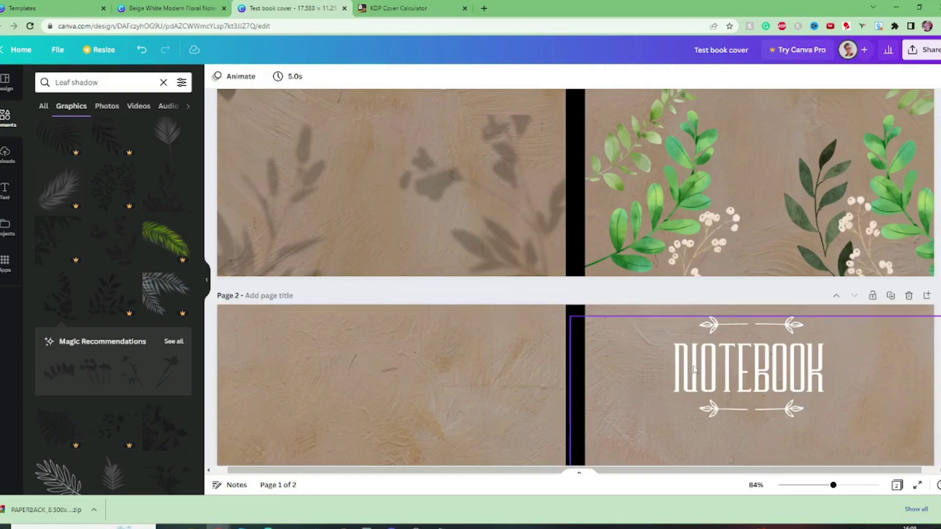
click(908, 295)
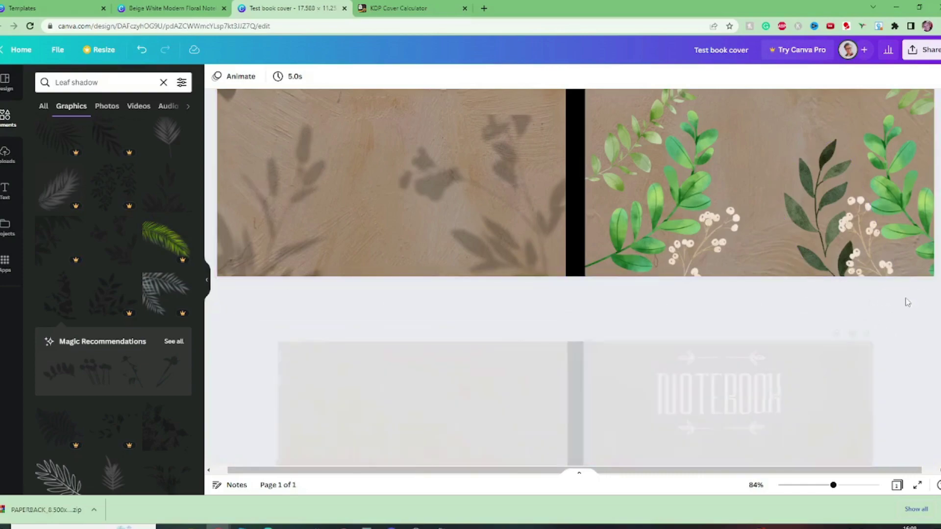
drag(833, 485, 824, 485)
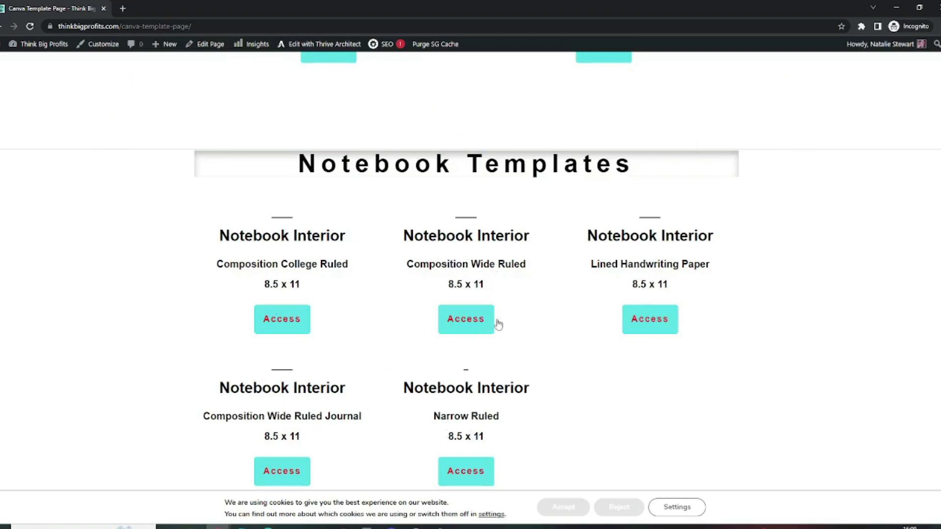
scroll(534, 309, up, 4)
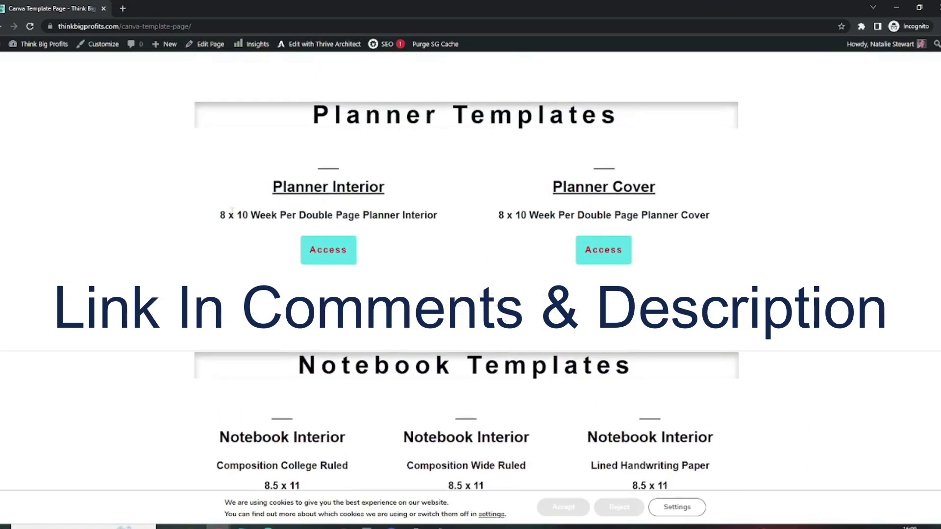
scroll(465, 273, down, 1)
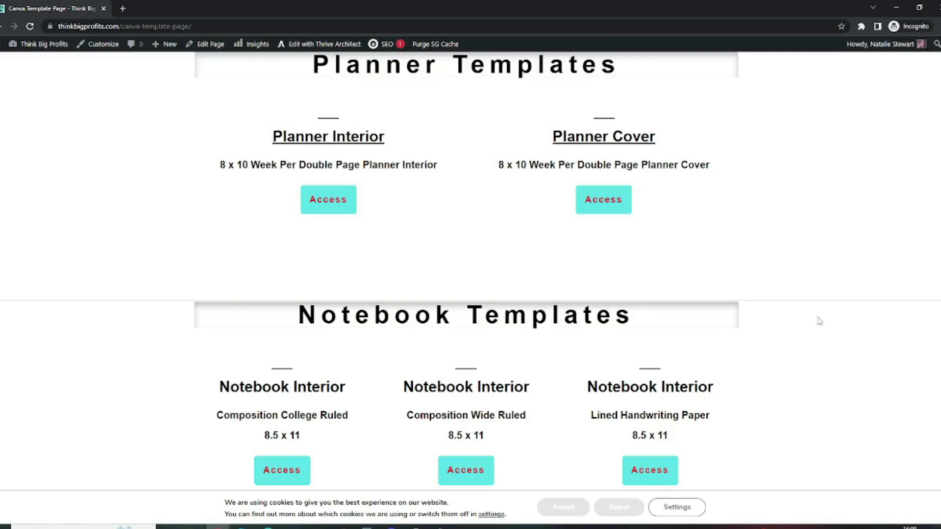
Download the cover design with the file type set to PDF Print.
key(alt+Tab)
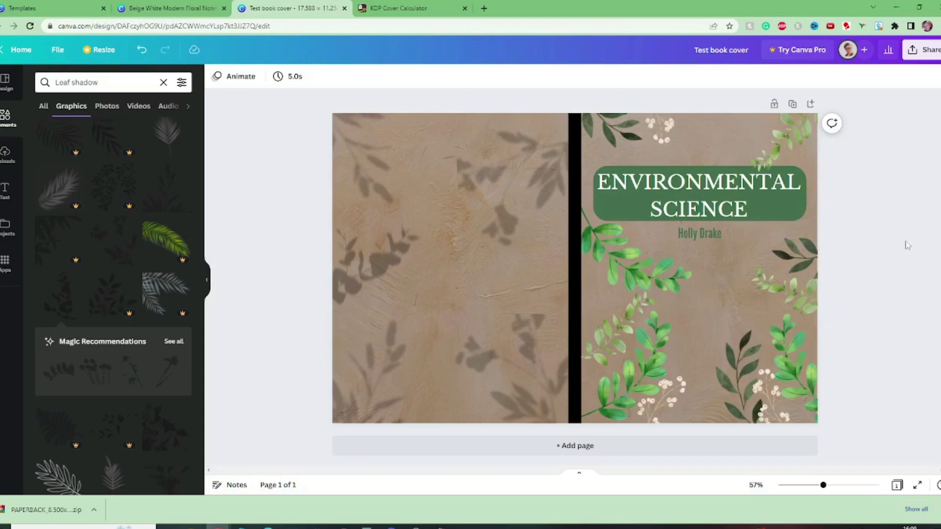
click(921, 50)
click(732, 368)
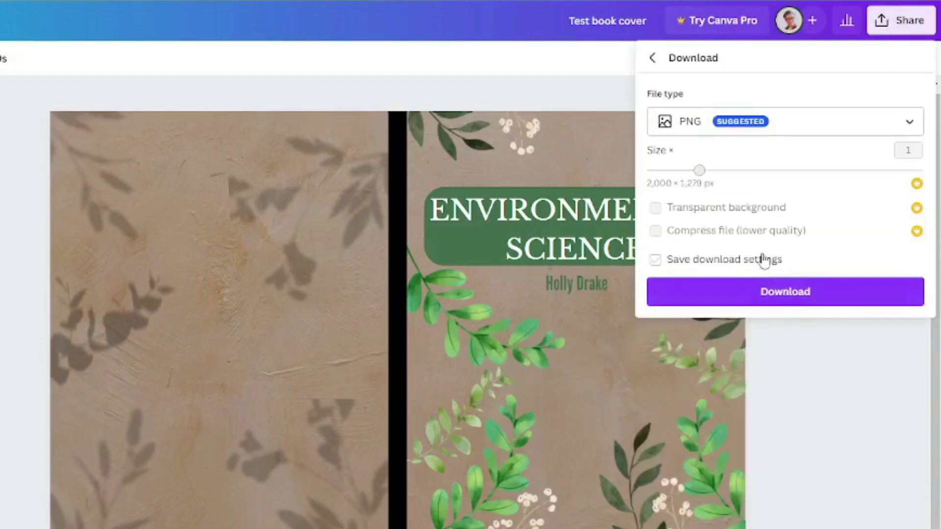
click(880, 131)
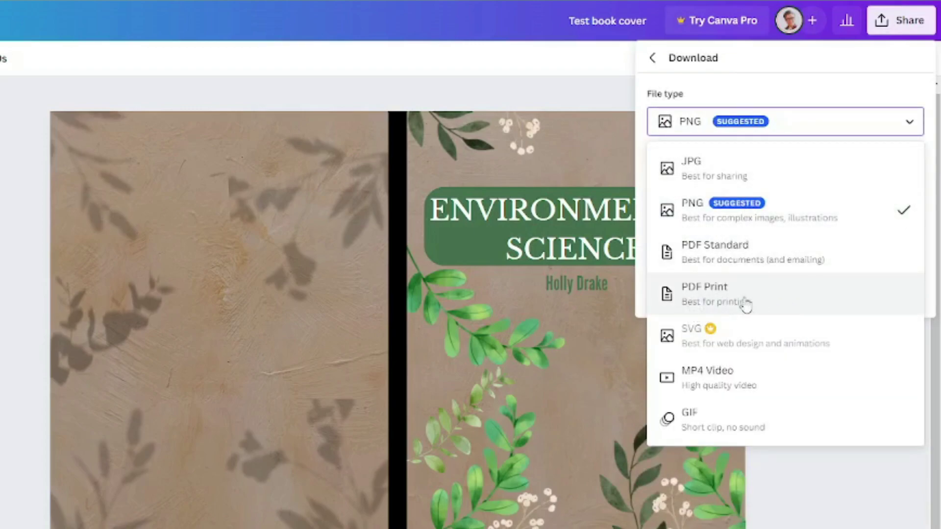
click(778, 303)
click(819, 319)
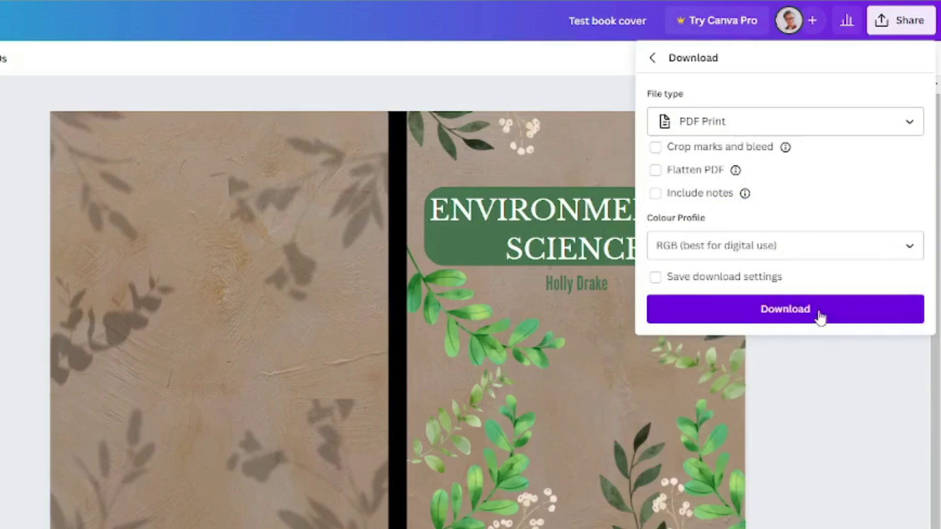